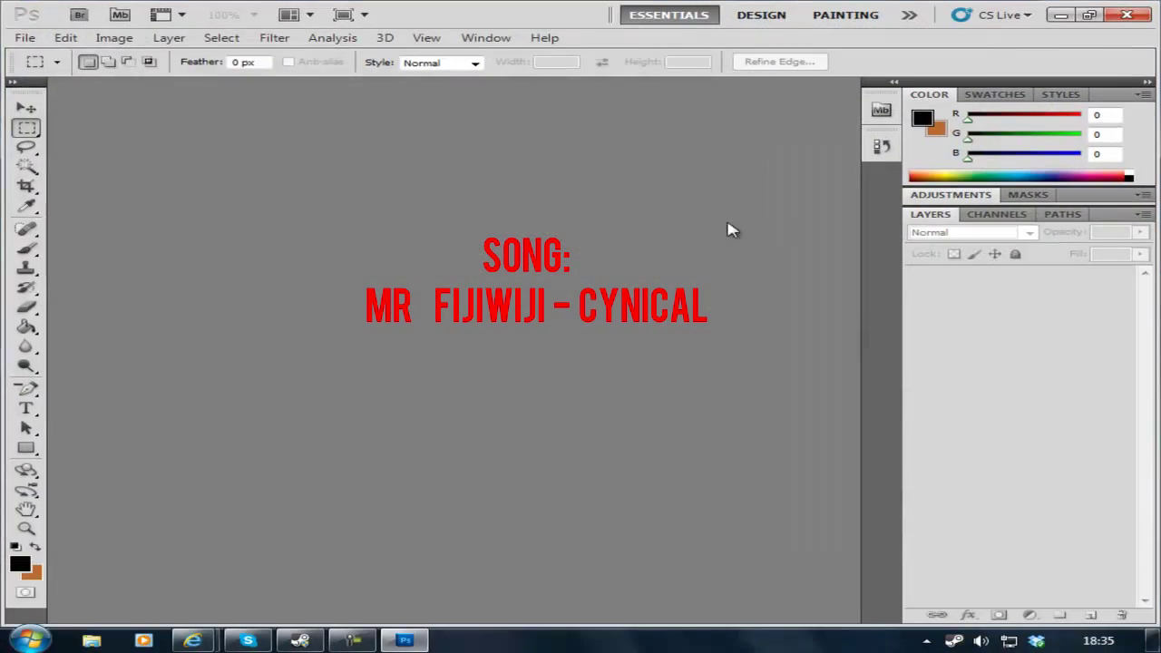
Step: Open MDC New YouTube Template.psd from the Work > Youtube > Templates folder
{"action": "left_click", "coordinate": [24, 38]}
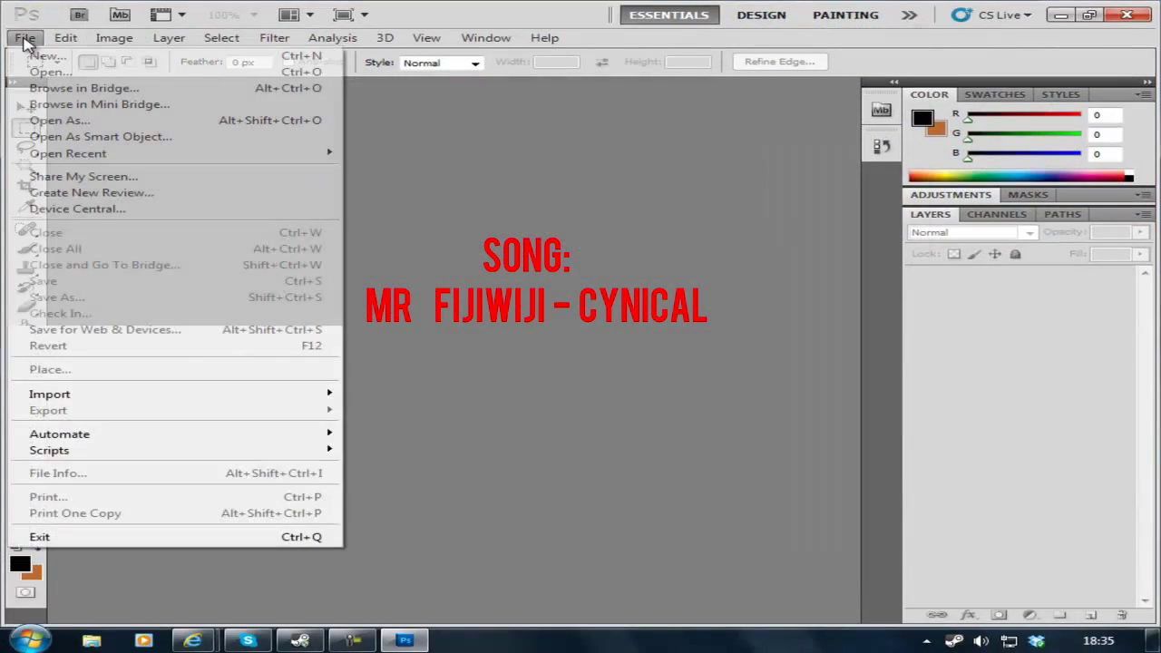
{"action": "left_click", "coordinate": [50, 71]}
{"action": "double_click", "coordinate": [426, 288]}
{"action": "double_click", "coordinate": [458, 216]}
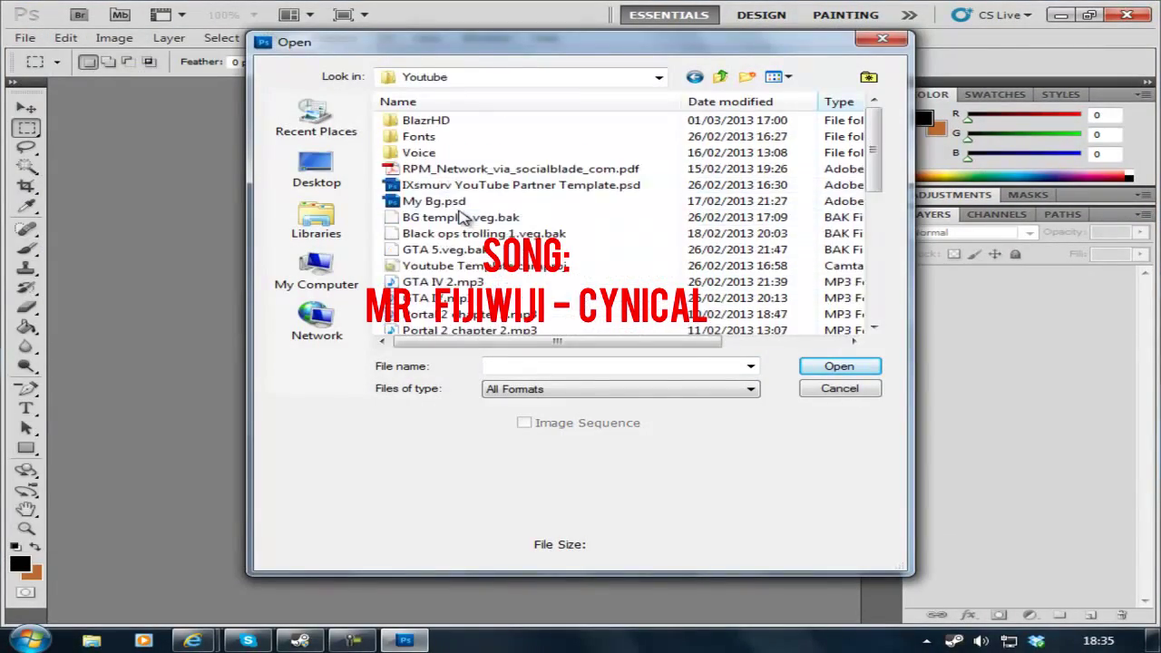
{"action": "double_click", "coordinate": [472, 163]}
{"action": "left_click", "coordinate": [469, 144]}
{"action": "double_click", "coordinate": [469, 143]}
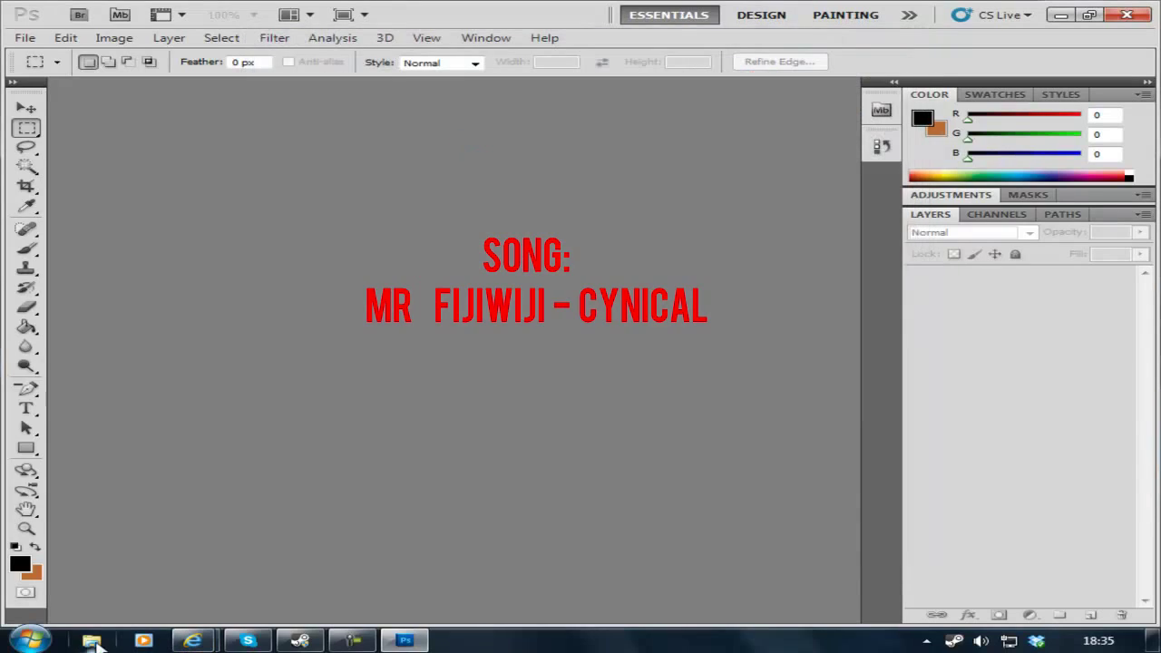
Step: Drag texture 2.jpg from the Pictures Textures folder onto the template as a new layer
{"action": "double_click", "coordinate": [272, 222]}
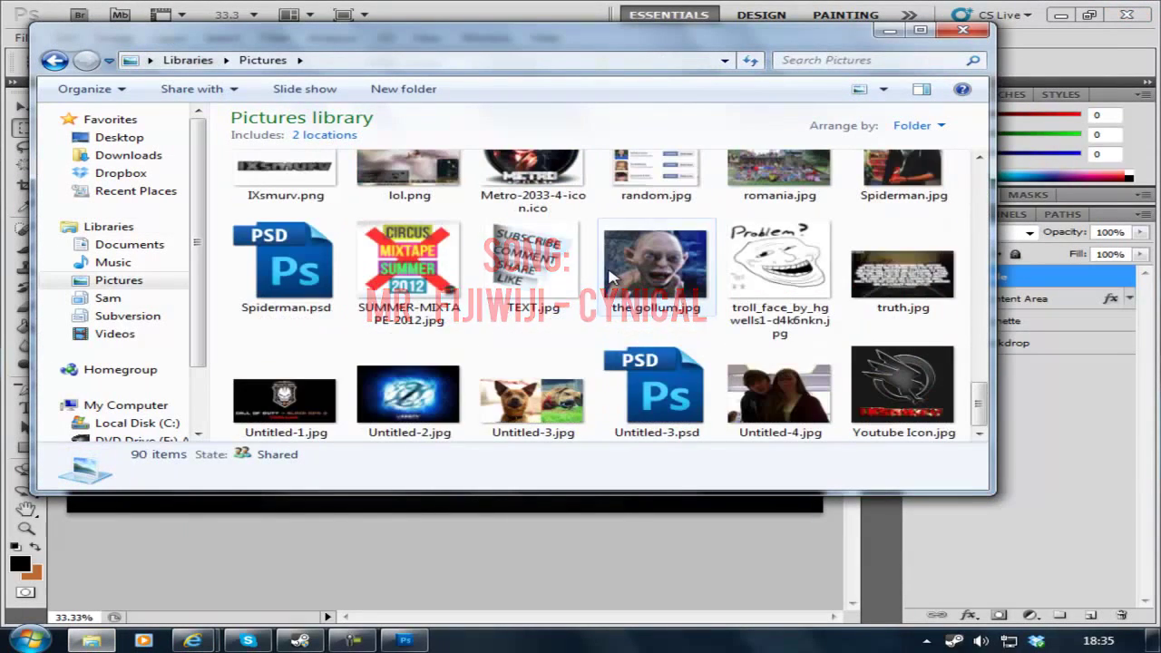
{"action": "left_click", "coordinate": [627, 328]}
{"action": "double_click", "coordinate": [775, 313]}
{"action": "double_click", "coordinate": [408, 195]}
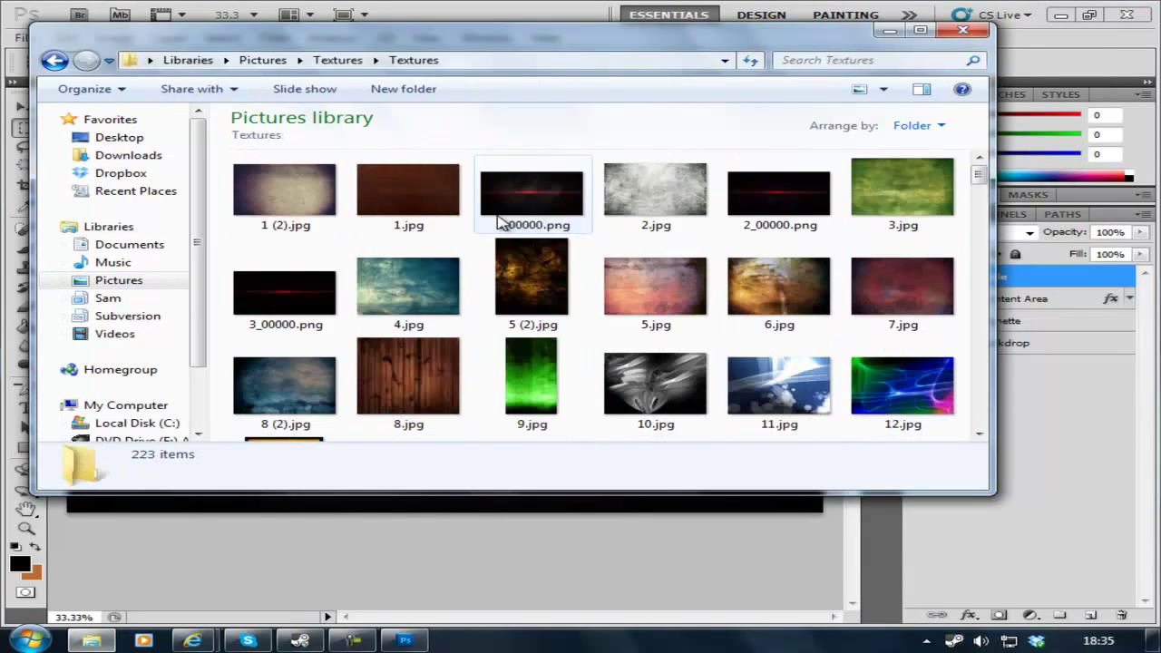
{"action": "scroll", "coordinate": [499, 221], "scroll_direction": "down", "scroll_amount": 5}
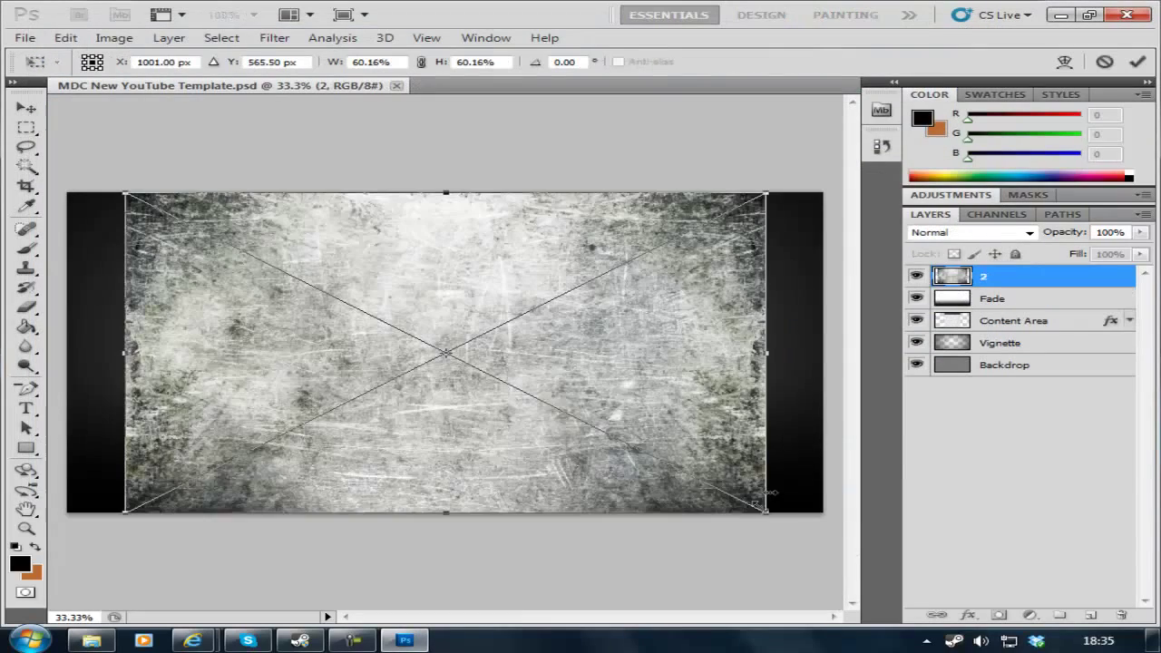
{"action": "left_click_drag", "start_coordinate": [816, 508], "coordinate": [798, 544]}
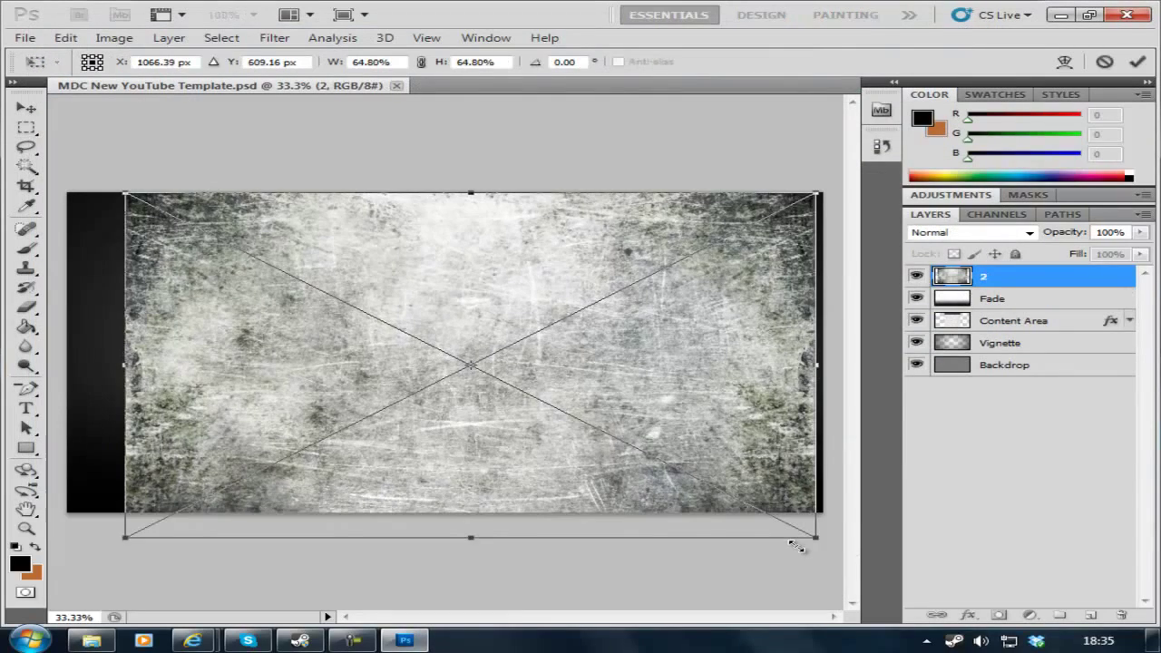
Step: Enlarge the texture to cover the canvas and swap the Backdrop's Pattern Overlay for a blue Color Overlay
{"action": "left_click_drag", "start_coordinate": [125, 194], "coordinate": [77, 162]}
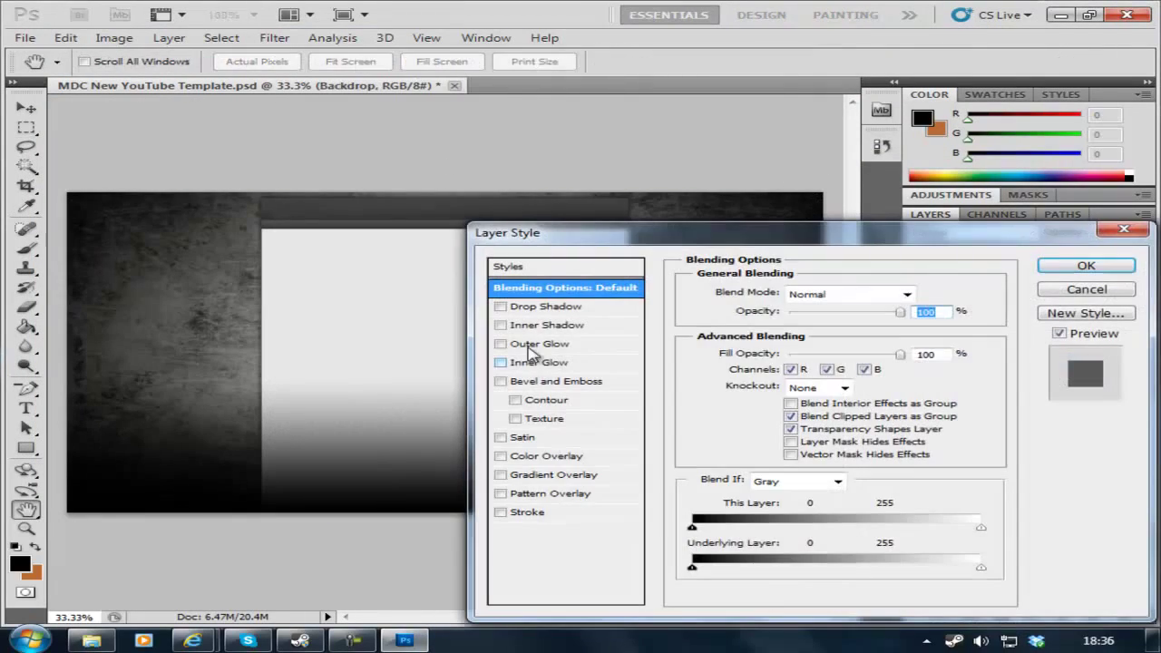
{"action": "left_click", "coordinate": [550, 493]}
{"action": "left_click", "coordinate": [500, 492]}
{"action": "left_click", "coordinate": [500, 455]}
{"action": "left_click", "coordinate": [546, 456]}
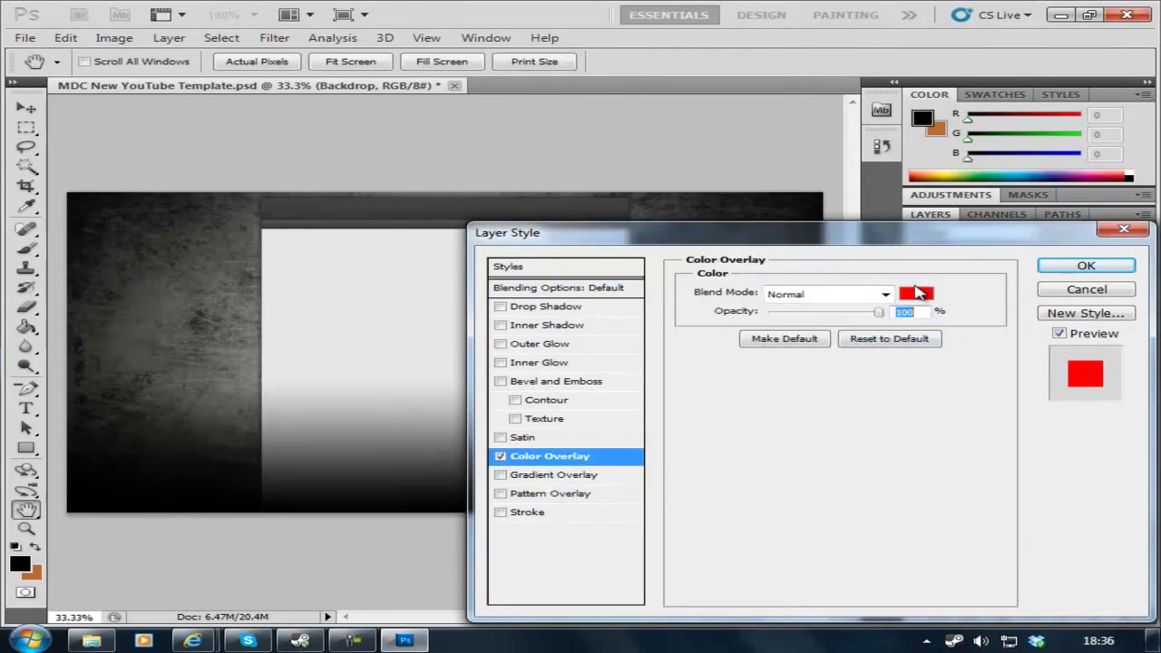
{"action": "left_click", "coordinate": [917, 293]}
{"action": "left_click", "coordinate": [822, 427]}
Step: Apply the blue overlay and lower texture layer 2's opacity to 68%
{"action": "left_click", "coordinate": [791, 368]}
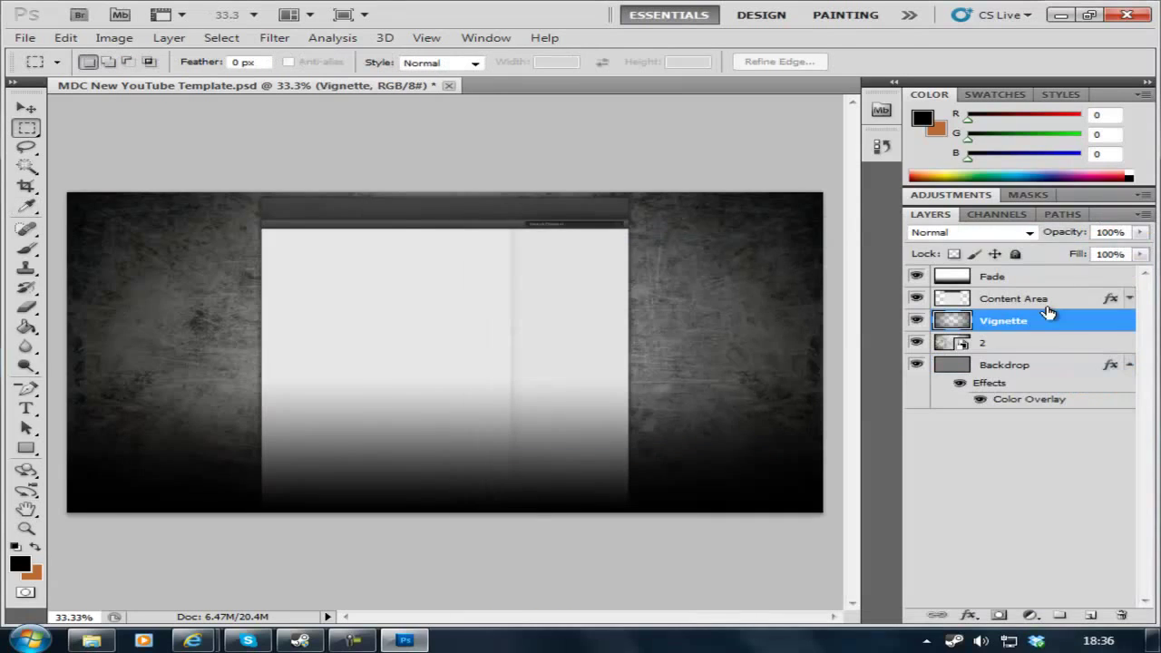
{"action": "left_click_drag", "start_coordinate": [1147, 237], "coordinate": [1119, 259]}
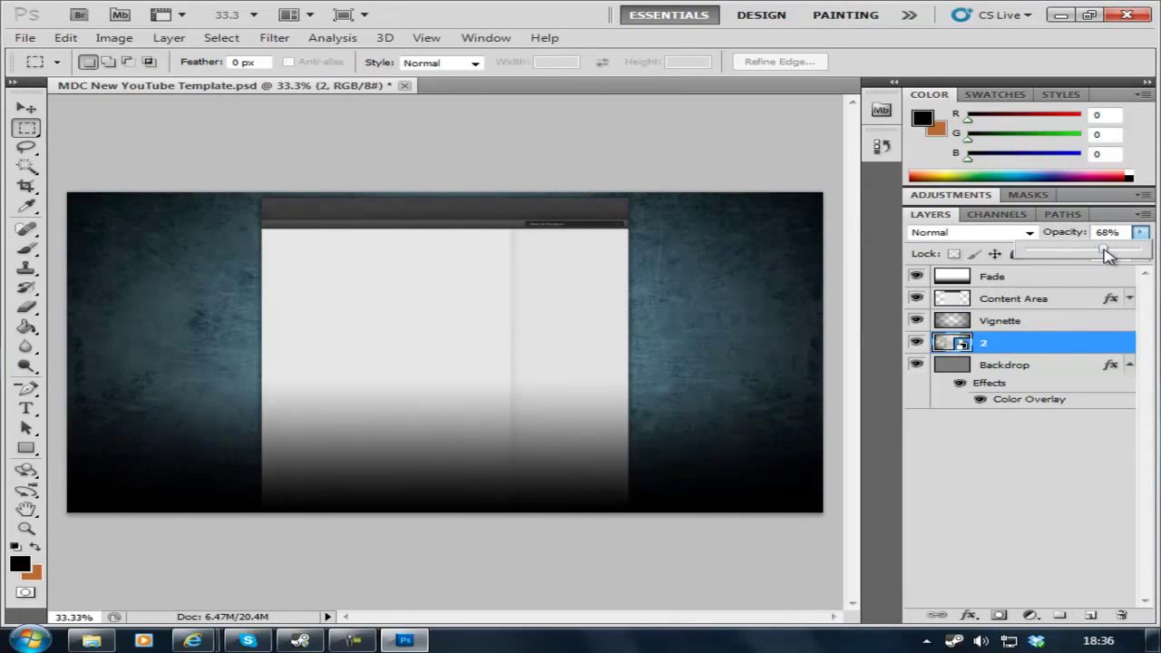
{"action": "left_click", "coordinate": [1016, 547]}
Step: Add a black 60 pt YOUR TEXT HERE text layer and move it lower on the page
{"action": "key", "text": "t"}
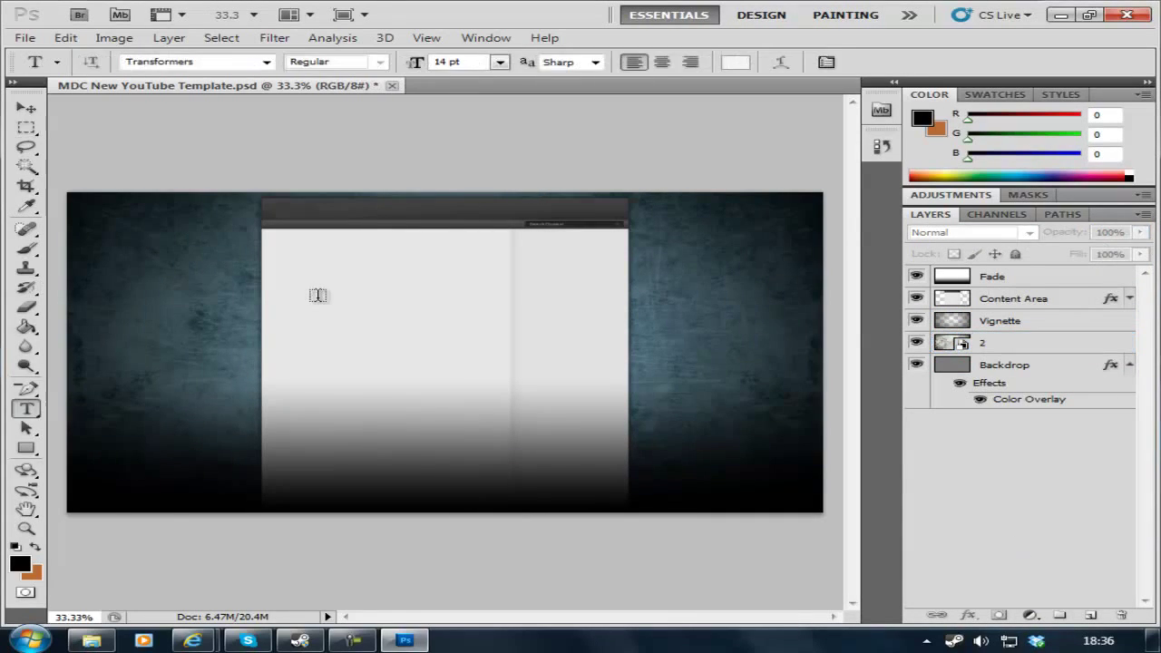
{"action": "left_click_drag", "start_coordinate": [313, 292], "coordinate": [646, 325]}
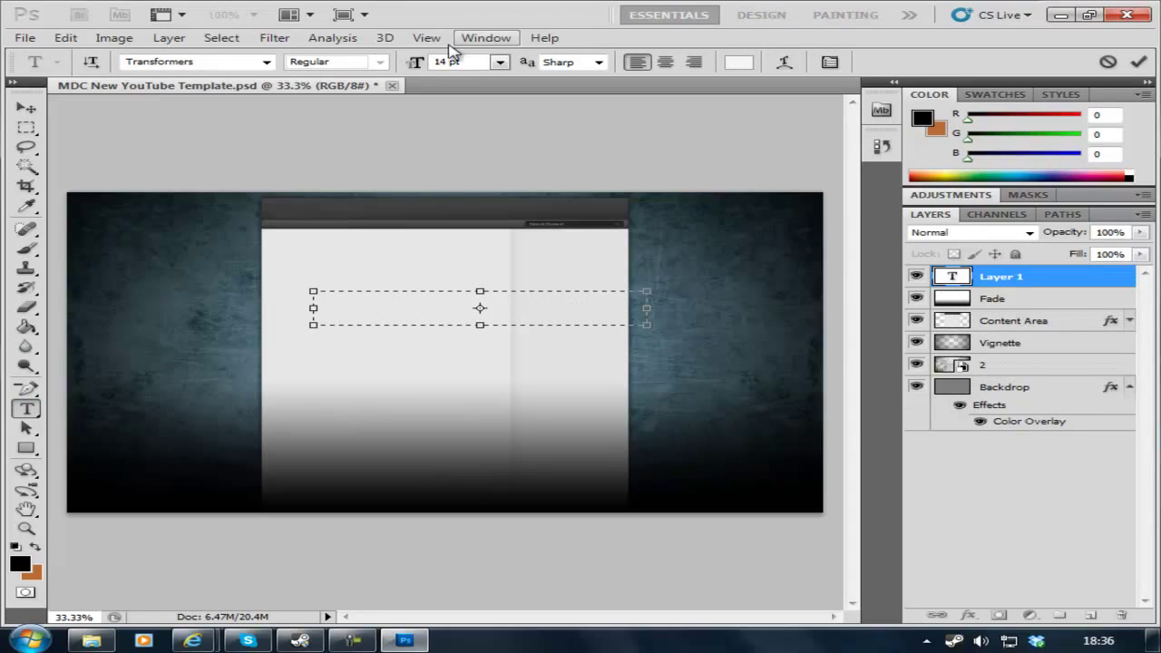
{"action": "left_click", "coordinate": [739, 62]}
{"action": "key", "text": "Return"}
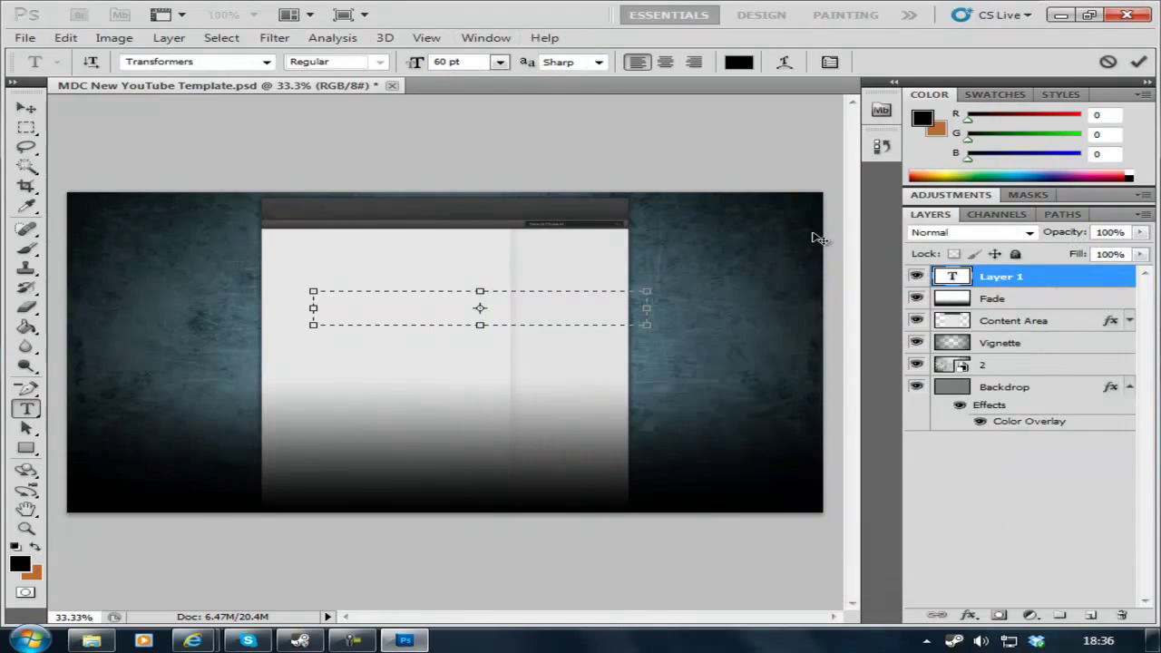
{"action": "type", "text": "YOUR TEXT Here"}
{"action": "key", "text": "ctrl+Return"}
{"action": "key", "text": "v"}
{"action": "left_click_drag", "start_coordinate": [459, 301], "coordinate": [445, 396]}
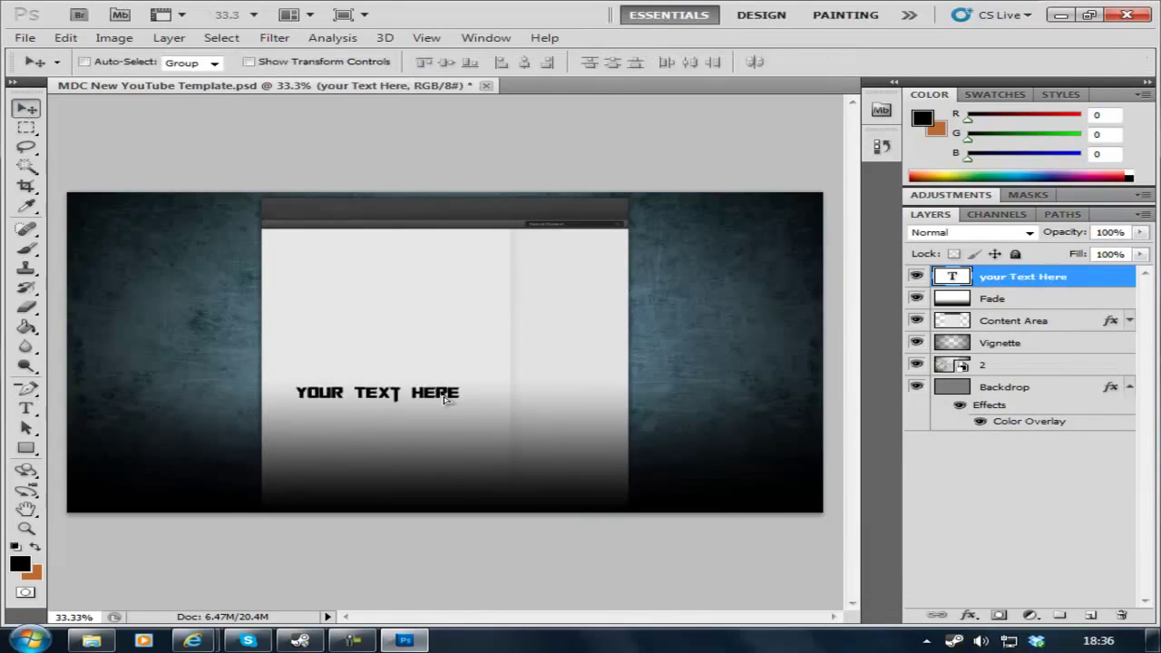
Step: Stretch the label wider, rotate it -90° and place it beside the content area's left edge
{"action": "key", "text": "ctrl+t"}
{"action": "left_click_drag", "start_coordinate": [633, 402], "coordinate": [765, 390]}
{"action": "key", "text": "Return"}
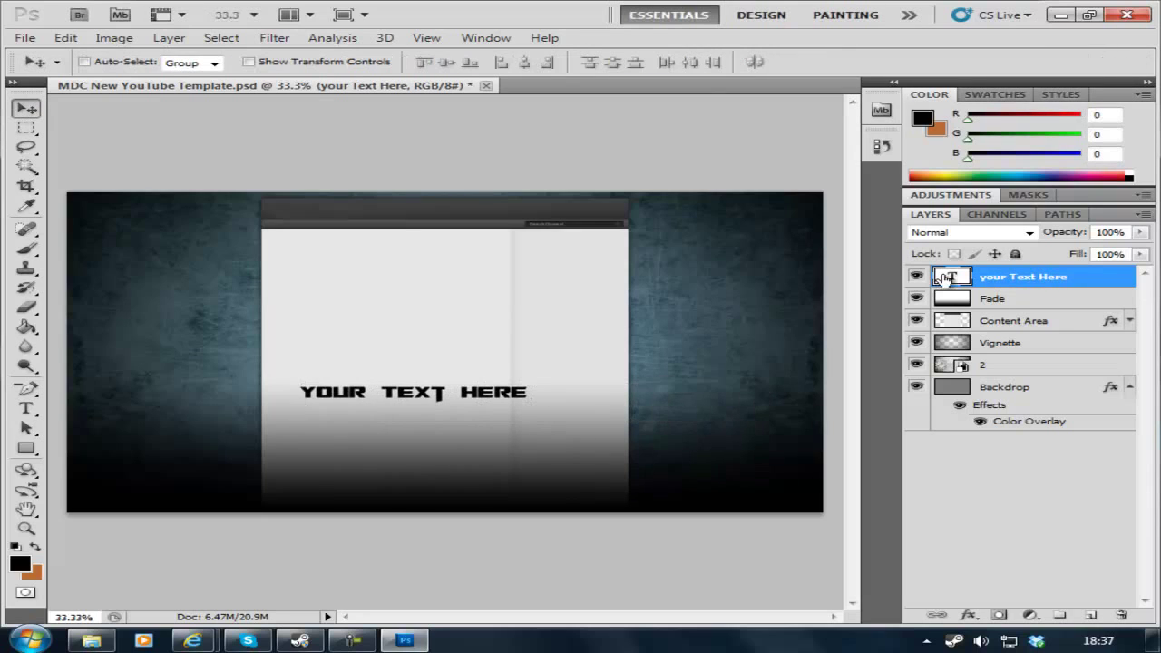
{"action": "key", "text": "ctrl+t"}
{"action": "left_click_drag", "start_coordinate": [412, 392], "coordinate": [219, 323]}
{"action": "mouse_move", "coordinate": [299, 299]}
{"action": "left_mouse_down"}
{"action": "mouse_move", "coordinate": [222, 273]}
{"action": "mouse_move", "coordinate": [269, 288]}
{"action": "left_mouse_up"}
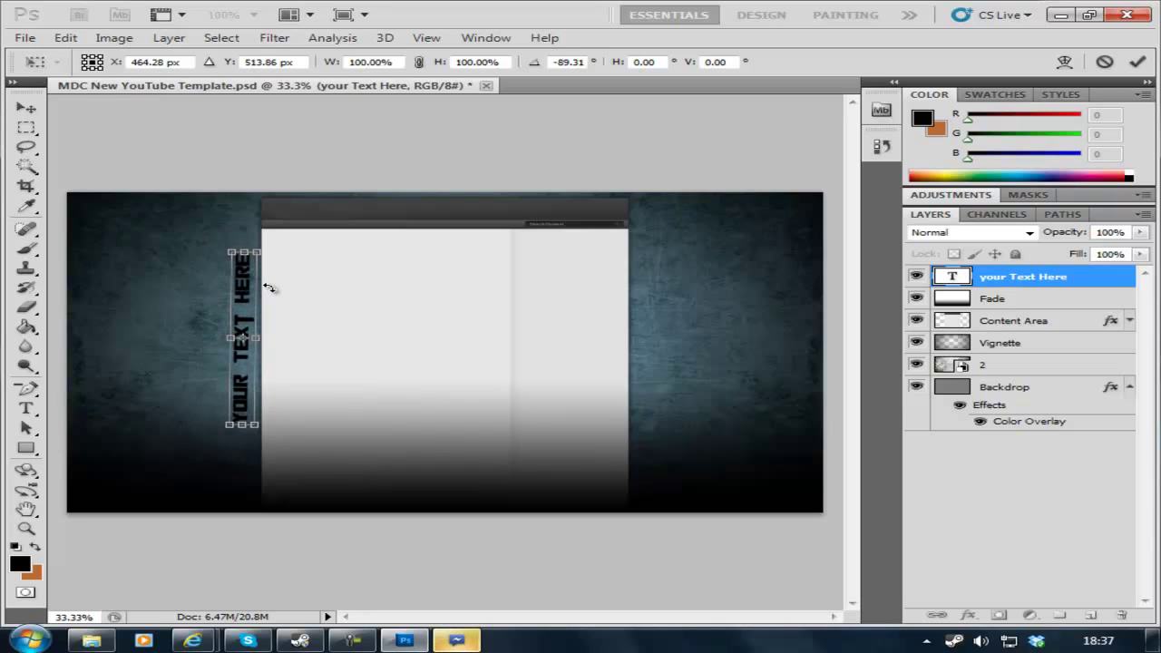
{"action": "key", "text": "Return"}
{"action": "key", "text": "u"}
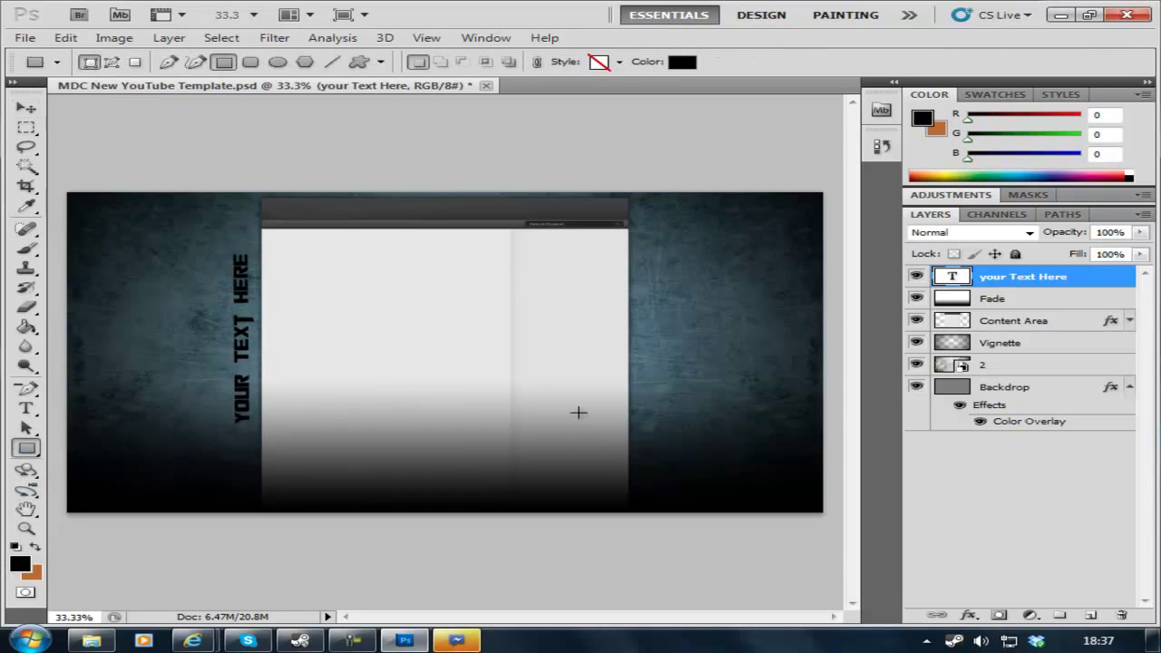
Step: Draw a long thin black bar, rotate it and place it behind the Content Area
{"action": "left_click_drag", "start_coordinate": [375, 578], "coordinate": [164, 218]}
{"action": "key", "text": "v"}
{"action": "key", "text": "ctrl+t"}
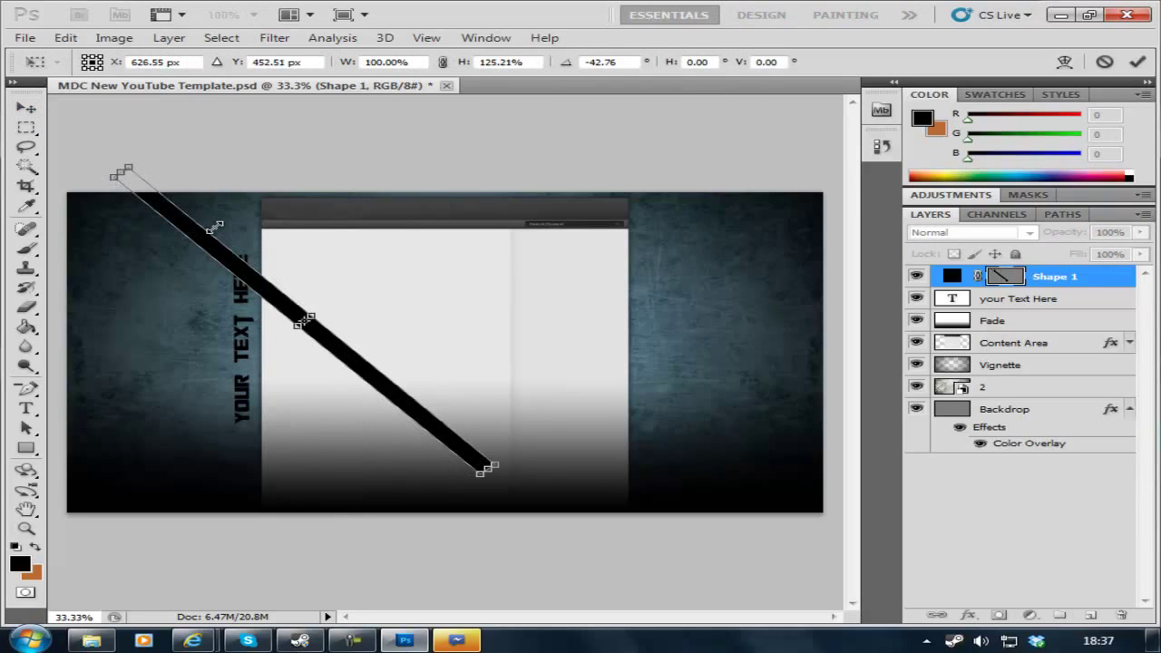
{"action": "key", "text": "Return"}
{"action": "left_click_drag", "start_coordinate": [1053, 276], "coordinate": [1050, 354]}
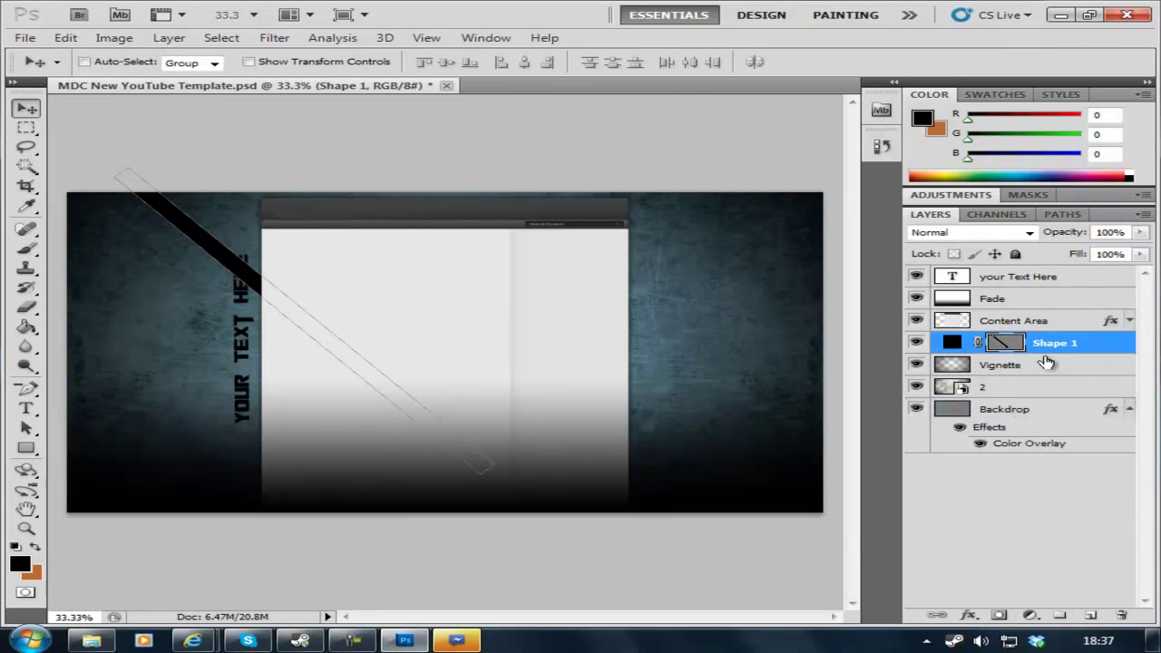
Step: Duplicate the bar layer and rotate the original to run bottom-left to top-right
{"action": "left_click", "coordinate": [1046, 363]}
{"action": "right_click", "coordinate": [1048, 363]}
{"action": "left_click", "coordinate": [941, 284]}
{"action": "left_click", "coordinate": [773, 193]}
{"action": "left_click", "coordinate": [1084, 388]}
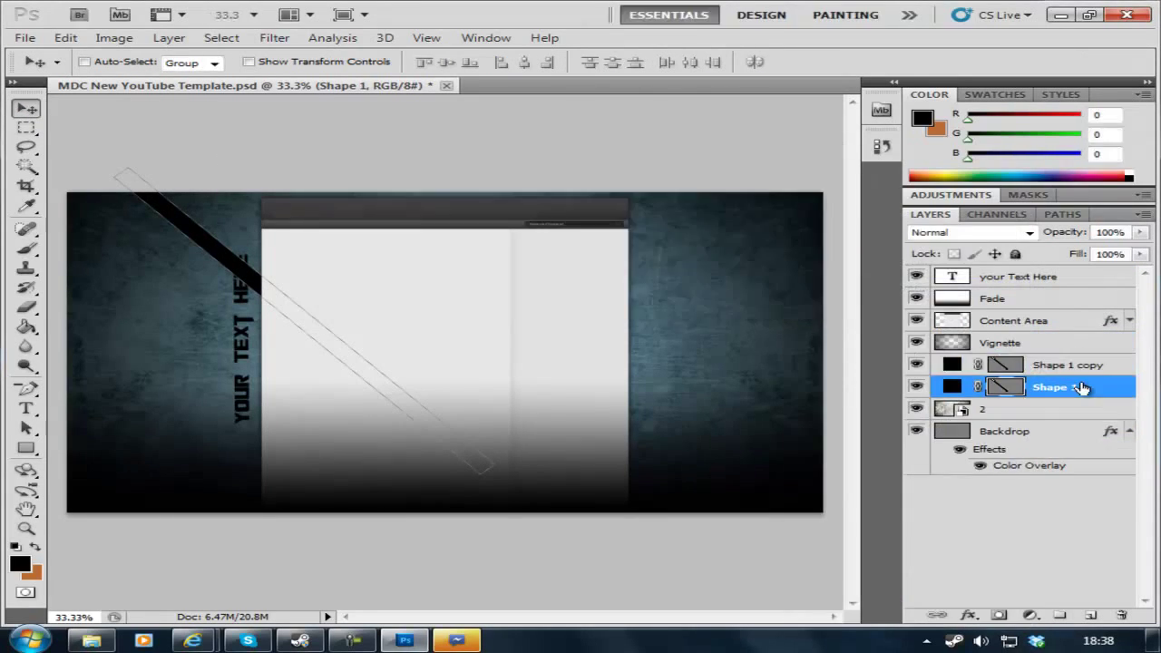
{"action": "key", "text": "ctrl+t"}
{"action": "mouse_move", "coordinate": [801, 320]}
{"action": "left_mouse_down"}
{"action": "mouse_move", "coordinate": [578, 137]}
{"action": "mouse_move", "coordinate": [615, 317]}
{"action": "mouse_move", "coordinate": [645, 313]}
{"action": "left_mouse_up"}
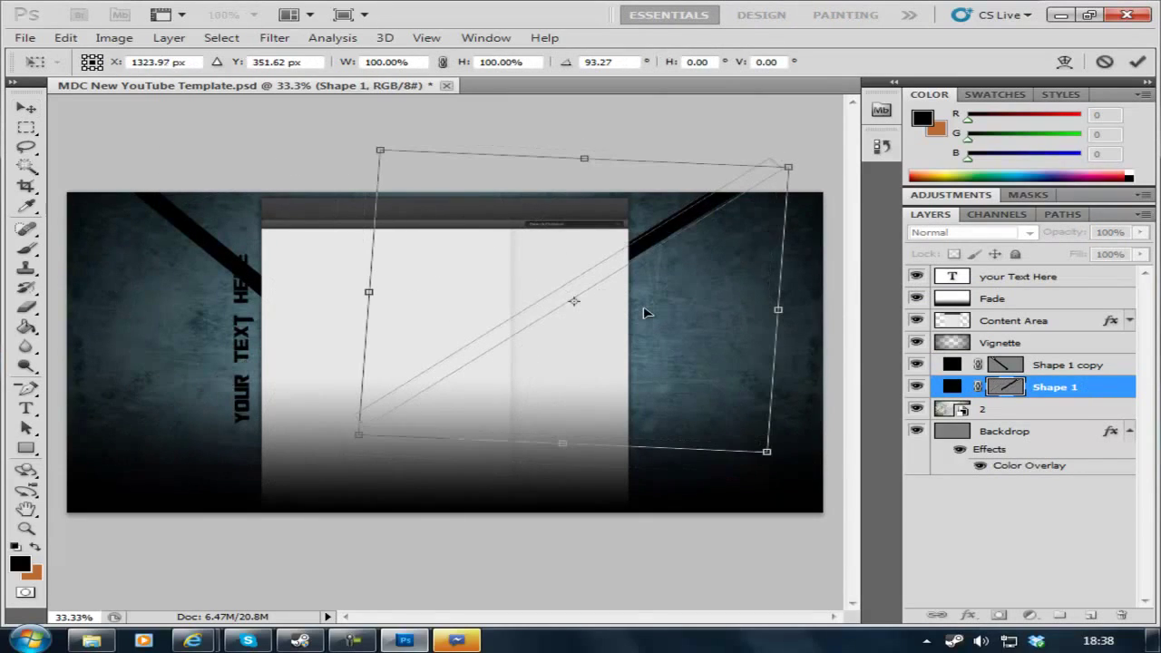
Step: Resize, tilt and reposition the rotated bar so it crosses the backdrop diagonally
{"action": "left_click_drag", "start_coordinate": [384, 444], "coordinate": [90, 556]}
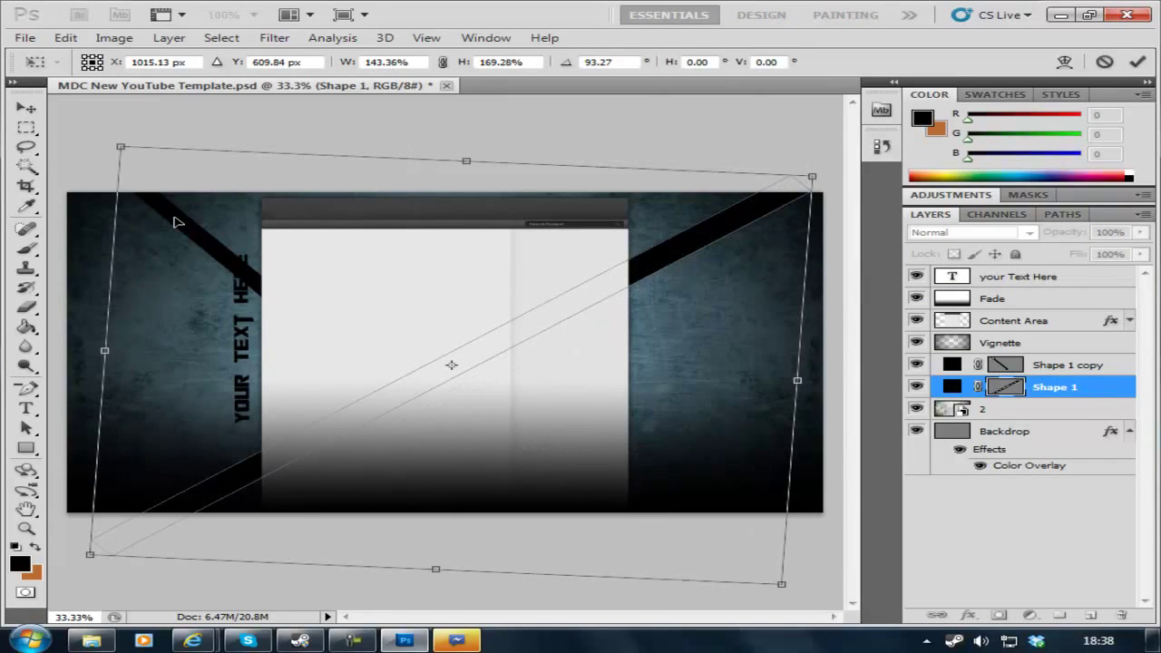
{"action": "left_click_drag", "start_coordinate": [121, 146], "coordinate": [337, 197]}
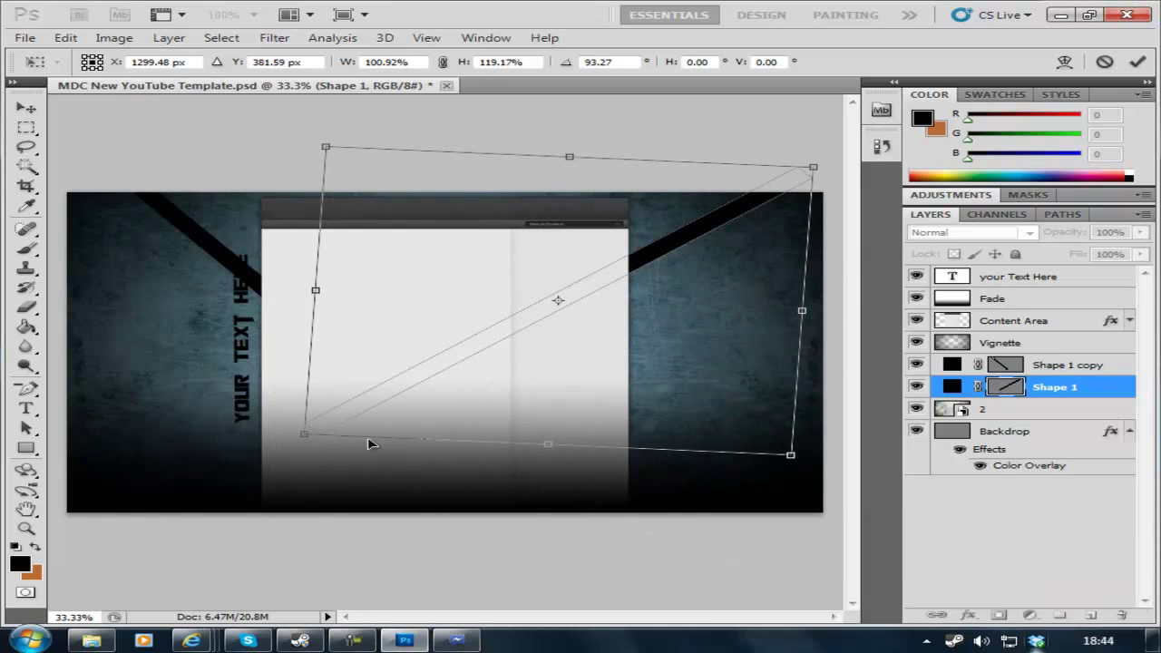
{"action": "mouse_move", "coordinate": [304, 433]}
{"action": "left_mouse_down"}
{"action": "mouse_move", "coordinate": [85, 516]}
{"action": "mouse_move", "coordinate": [67, 550]}
{"action": "left_mouse_up"}
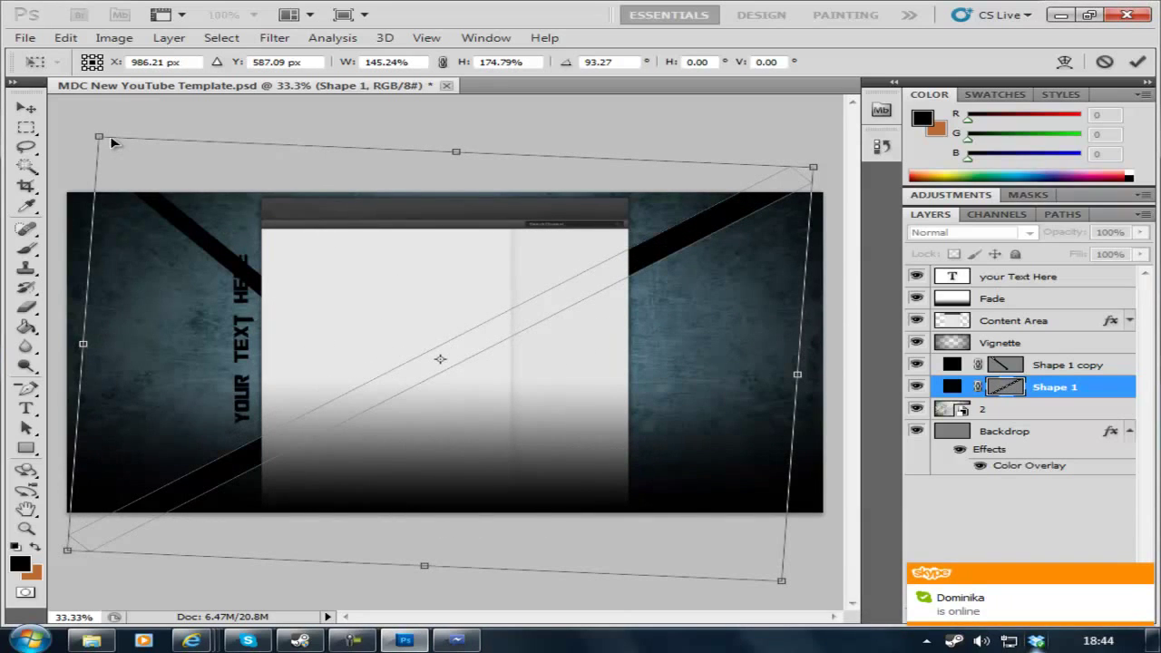
{"action": "left_click_drag", "start_coordinate": [67, 550], "coordinate": [112, 557]}
{"action": "key", "text": "ctrl+0"}
{"action": "left_click_drag", "start_coordinate": [239, 155], "coordinate": [554, 145]}
{"action": "left_click_drag", "start_coordinate": [635, 397], "coordinate": [408, 399]}
{"action": "left_click_drag", "start_coordinate": [562, 314], "coordinate": [599, 272]}
{"action": "mouse_move", "coordinate": [699, 226]}
{"action": "left_mouse_down"}
{"action": "mouse_move", "coordinate": [673, 237]}
{"action": "mouse_move", "coordinate": [713, 223]}
{"action": "left_mouse_up"}
{"action": "key", "text": "ctrl+plus"}
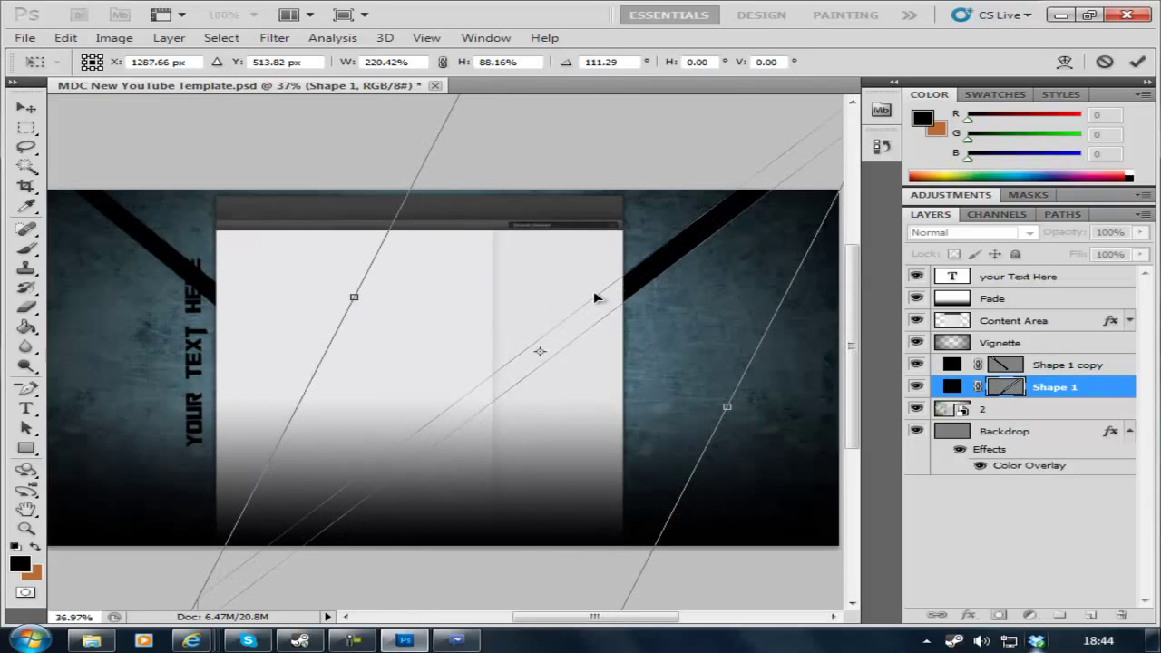
{"action": "key", "text": "Return"}
Step: Make the YOUR TEXT HERE label white and add a third stripe, Shape 1 copy 2, rotated about 89° at left
{"action": "key", "text": "t"}
{"action": "triple_click", "coordinate": [197, 435]}
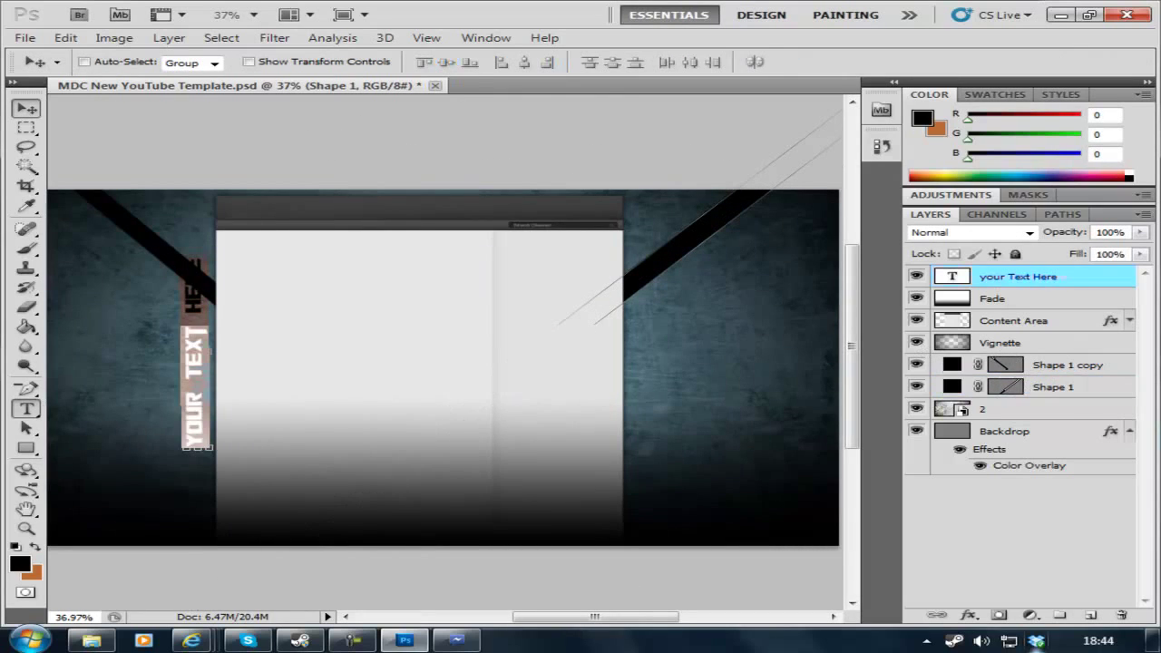
{"action": "right_click", "coordinate": [1067, 365]}
{"action": "left_click", "coordinate": [874, 278]}
{"action": "left_click", "coordinate": [760, 190]}
{"action": "key", "text": "ctrl+t"}
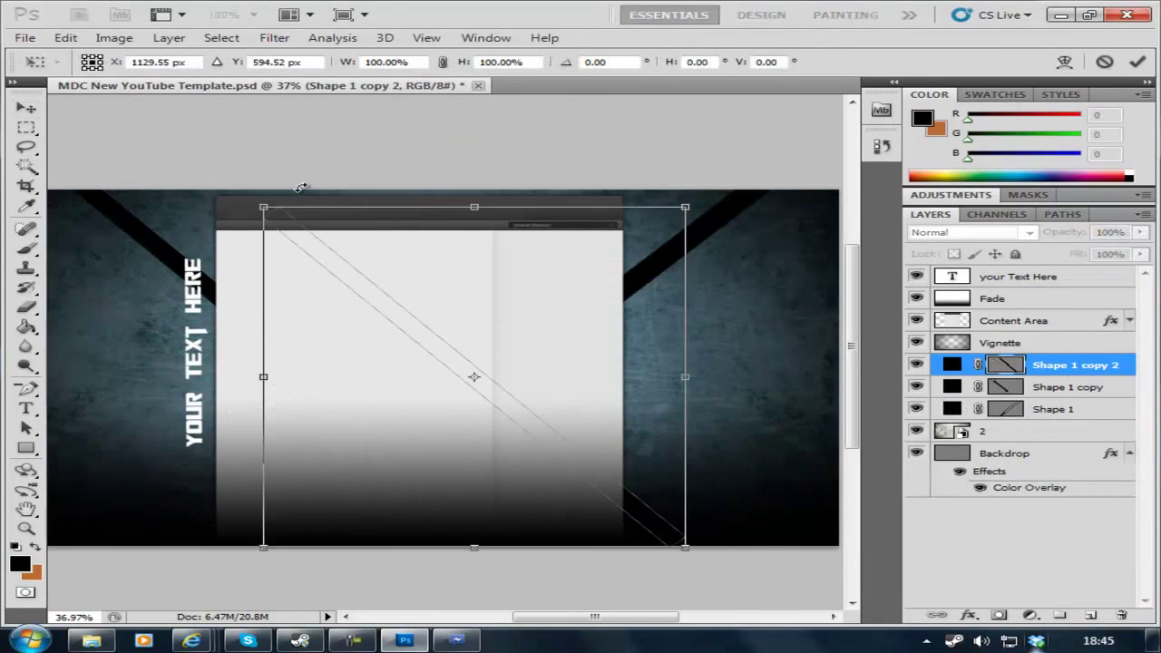
{"action": "left_click_drag", "start_coordinate": [300, 187], "coordinate": [599, 541]}
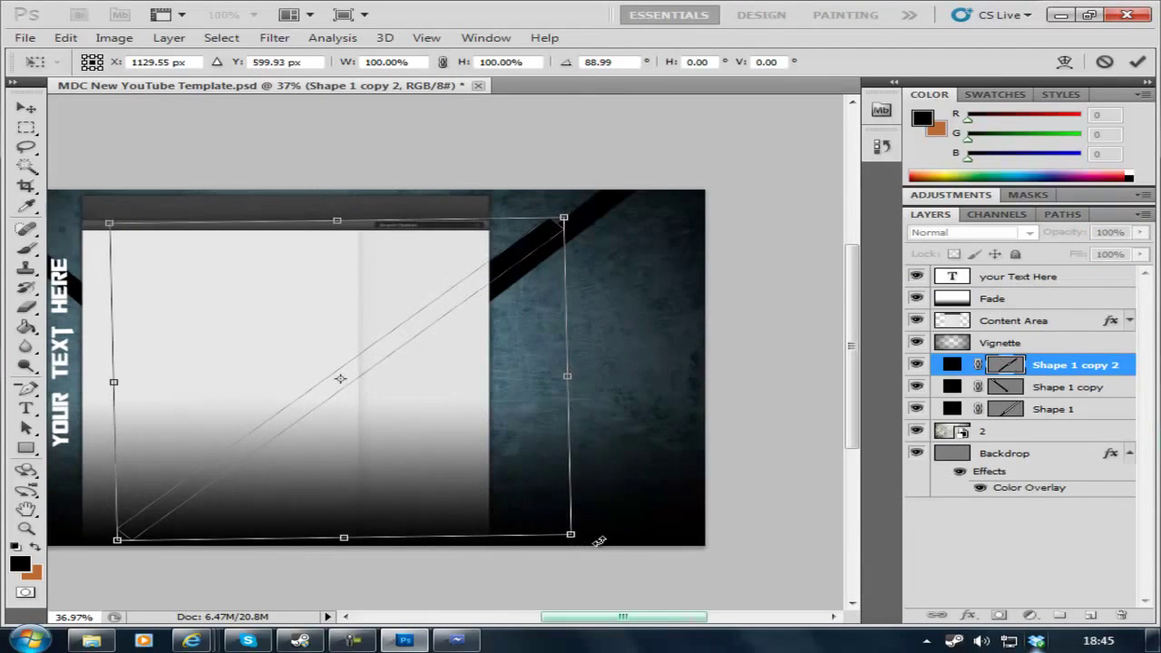
{"action": "left_click_drag", "start_coordinate": [535, 490], "coordinate": [396, 447]}
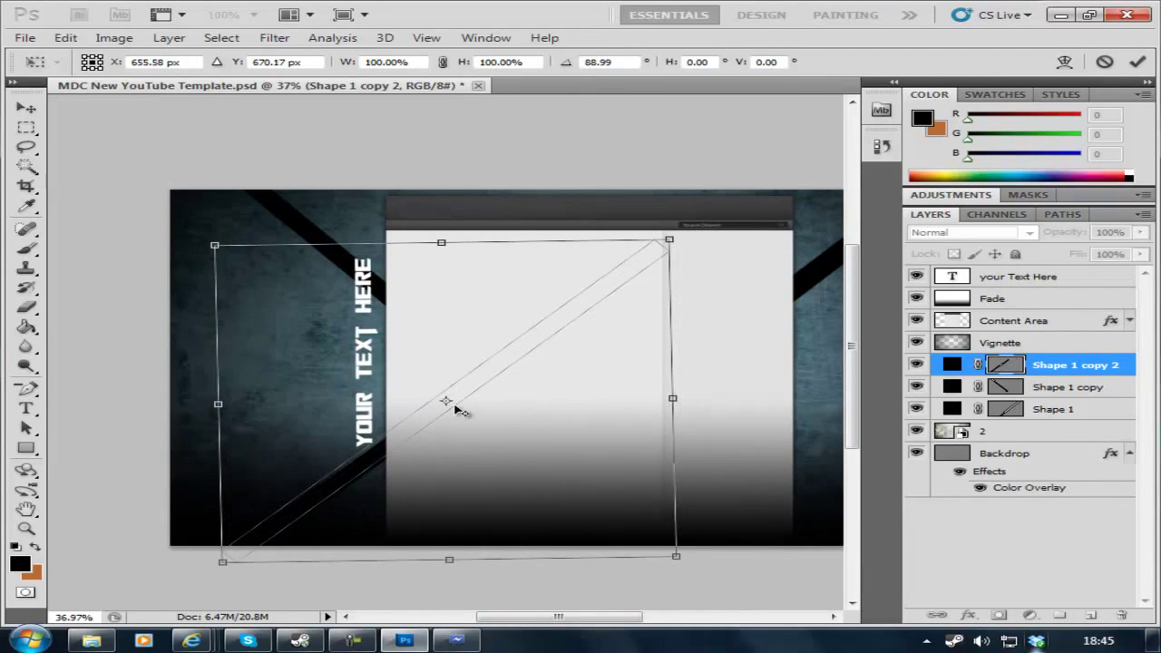
{"action": "key", "text": "Return"}
{"action": "key", "text": "ctrl+0"}
{"action": "left_click", "coordinate": [1037, 277]}
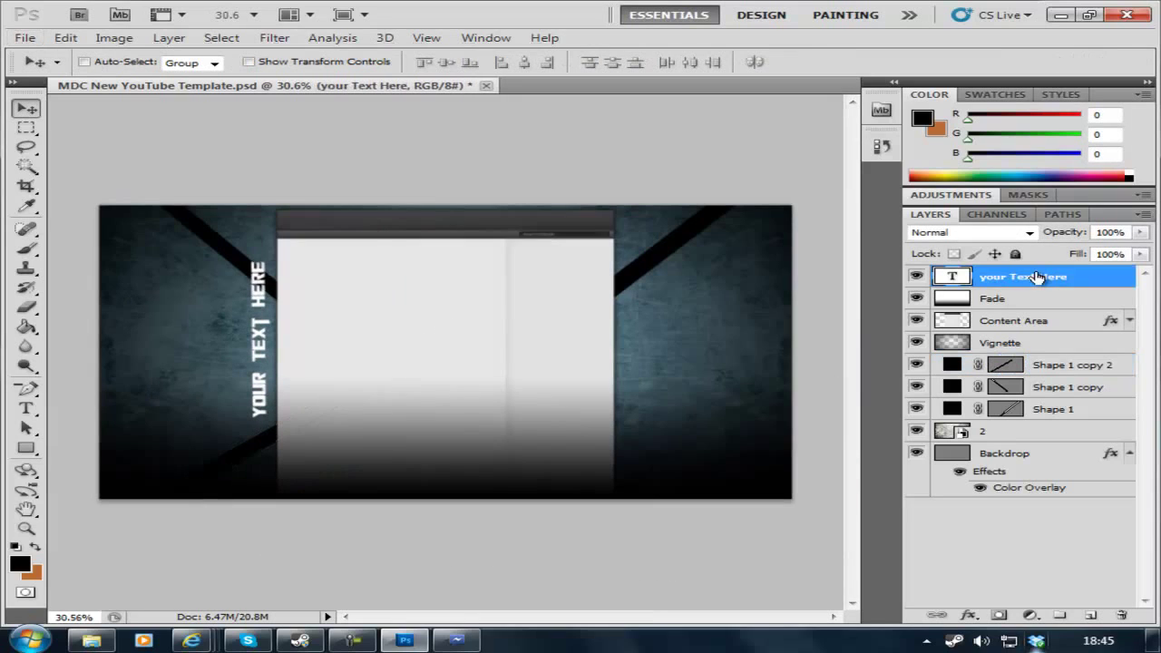
Step: Add a GAMING text layer and rotate it 90° to stand vertically
{"action": "left_click", "coordinate": [26, 409]}
{"action": "type", "text": "Ga"}
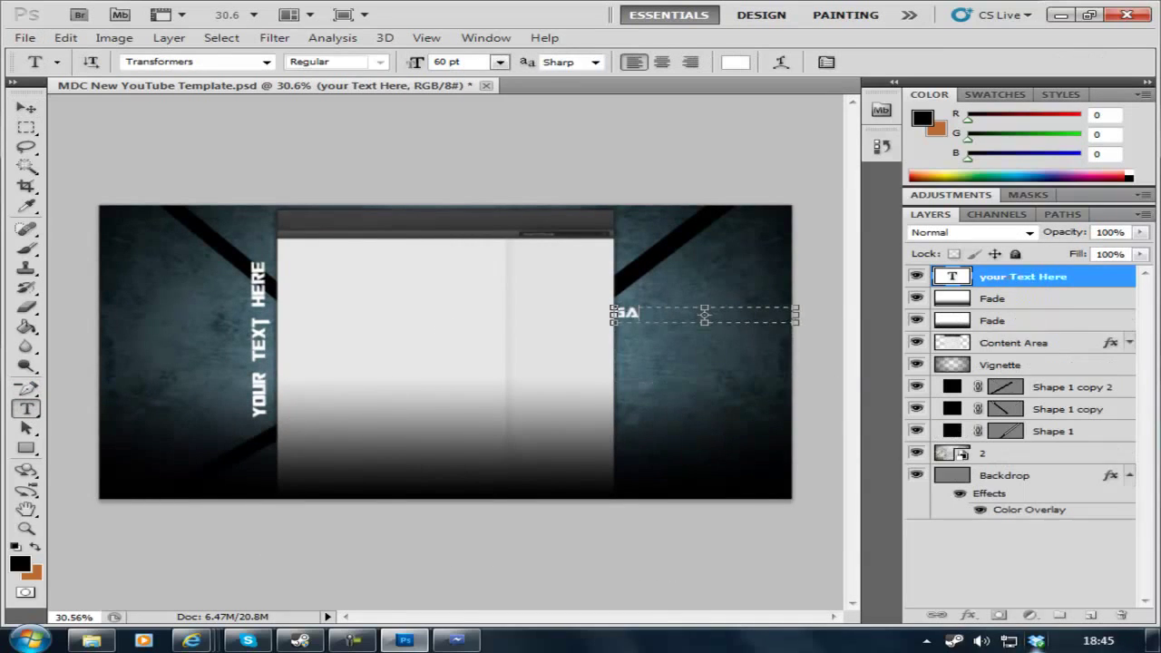
{"action": "type", "text": "ming"}
{"action": "key", "text": "ctrl+Return"}
{"action": "key", "text": "ctrl+t"}
{"action": "mouse_move", "coordinate": [795, 314]}
{"action": "left_mouse_down"}
{"action": "mouse_move", "coordinate": [810, 317]}
{"action": "mouse_move", "coordinate": [681, 425]}
{"action": "left_mouse_up"}
{"action": "key", "text": "Escape"}
{"action": "key", "text": "ctrl+t"}
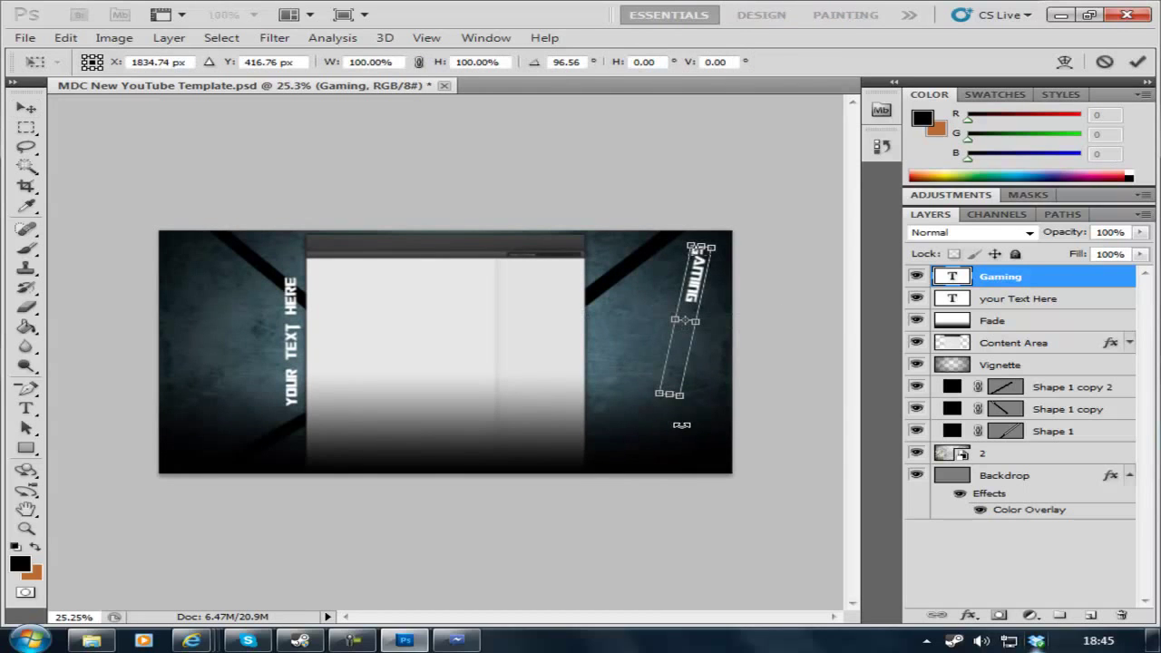
{"action": "key", "text": "Return"}
Step: Change GAMING's font, trying Vermin Vibes Roundhouse before settling on Bebas
{"action": "key", "text": "t"}
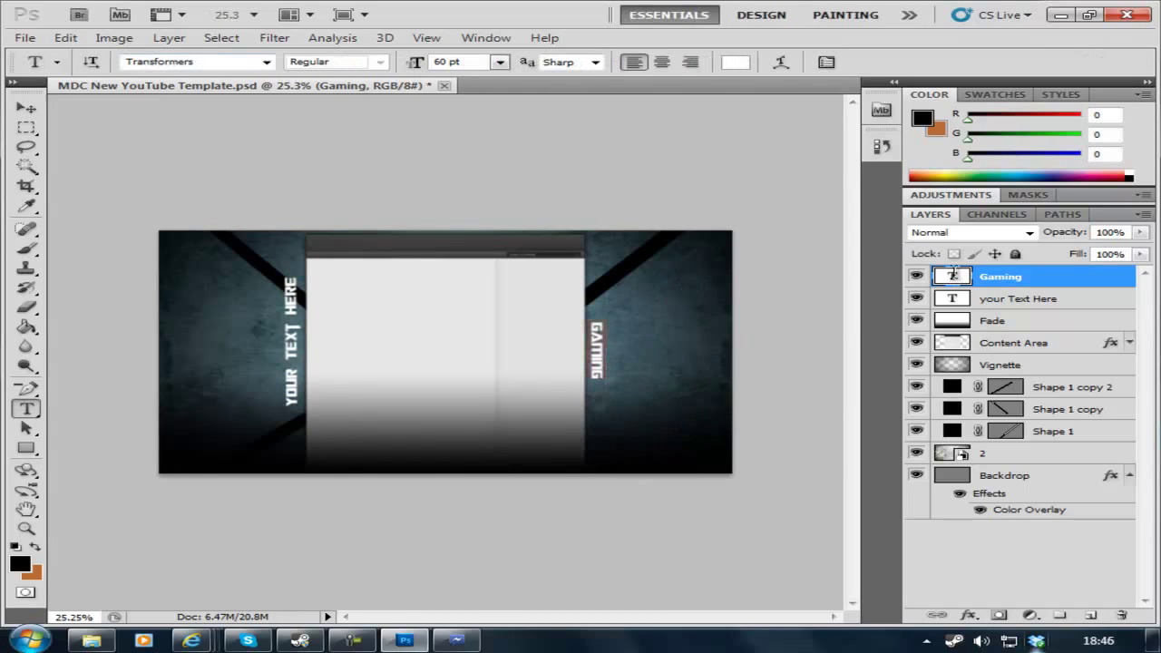
{"action": "left_click", "coordinate": [266, 62]}
{"action": "scroll", "coordinate": [392, 211], "scroll_direction": "down", "scroll_amount": 1}
{"action": "left_click", "coordinate": [393, 183]}
{"action": "left_click", "coordinate": [266, 62]}
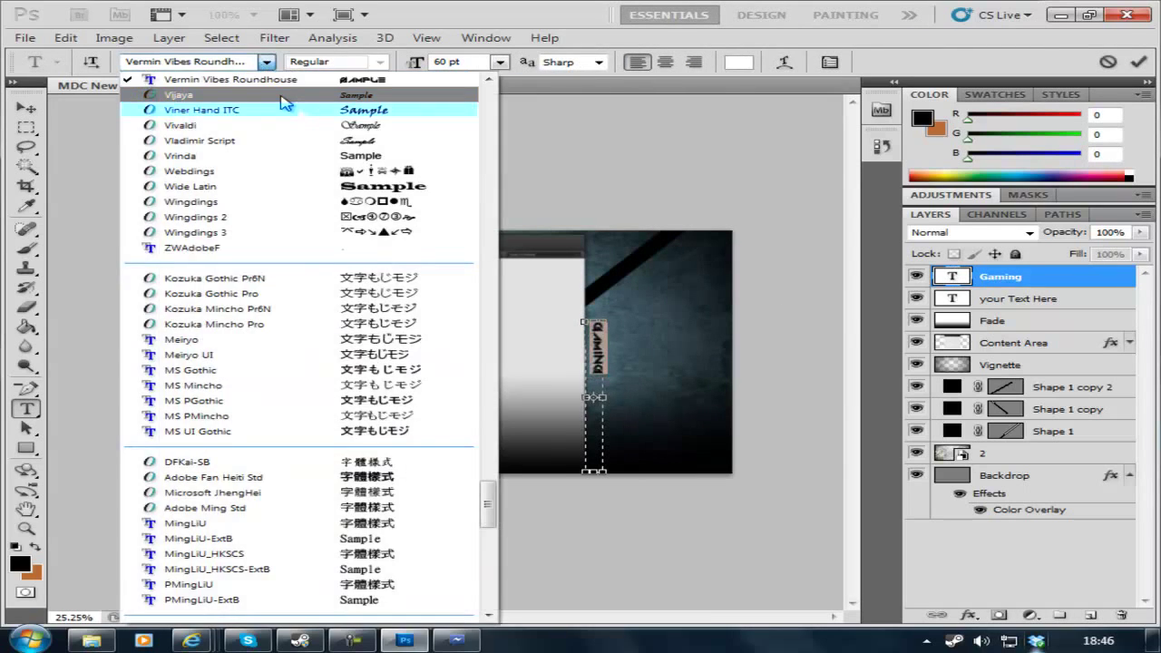
{"action": "left_click", "coordinate": [191, 59]}
{"action": "type", "text": "Bebas"}
{"action": "key", "text": "Return"}
Step: Recommit GAMING's transform and check its character settings
{"action": "key", "text": "v"}
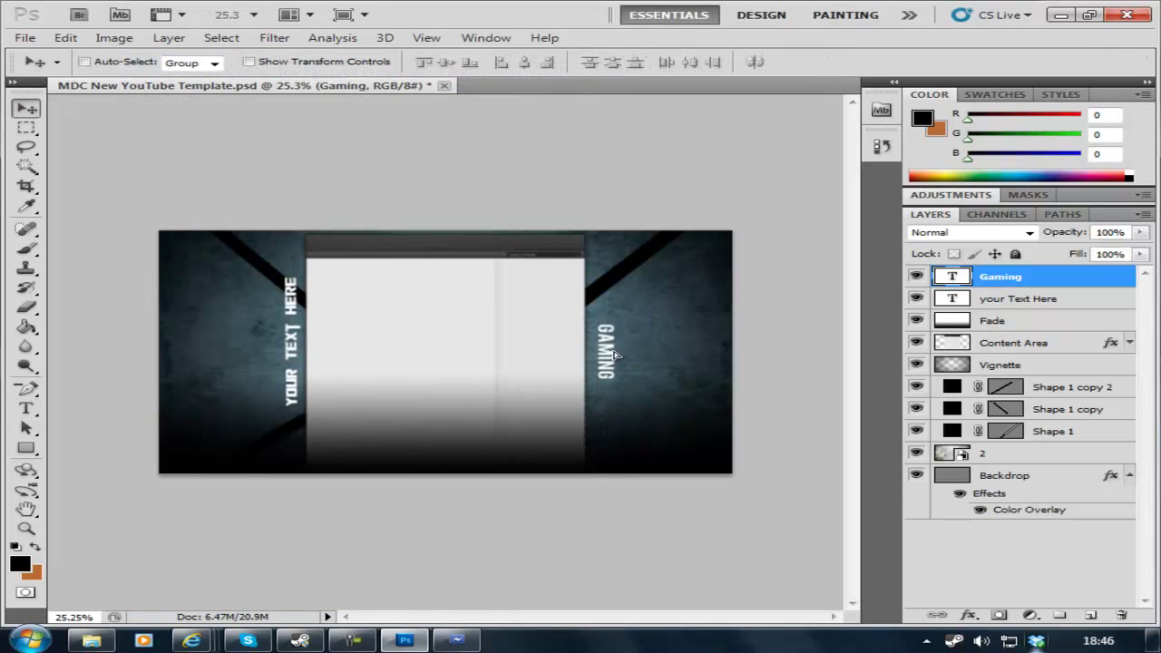
{"action": "key", "text": "ctrl+t"}
{"action": "key", "text": "Return"}
{"action": "scroll", "coordinate": [626, 390], "scroll_direction": "up", "scroll_amount": 2}
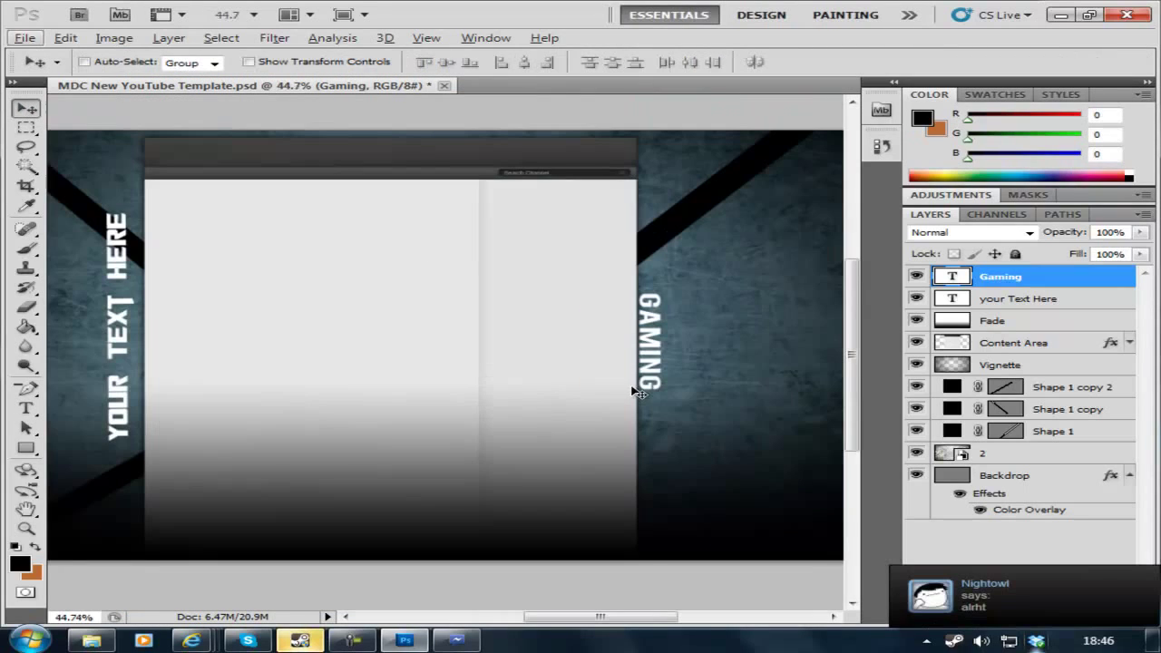
{"action": "key", "text": "t"}
{"action": "left_click", "coordinate": [881, 184]}
{"action": "left_click", "coordinate": [881, 184]}
Step: Reselect the Gaming layer and adjust its placement with Free Transform
{"action": "left_click", "coordinate": [666, 422]}
{"action": "left_click", "coordinate": [958, 300]}
{"action": "key", "text": "v"}
{"action": "key", "text": "ctrl+t"}
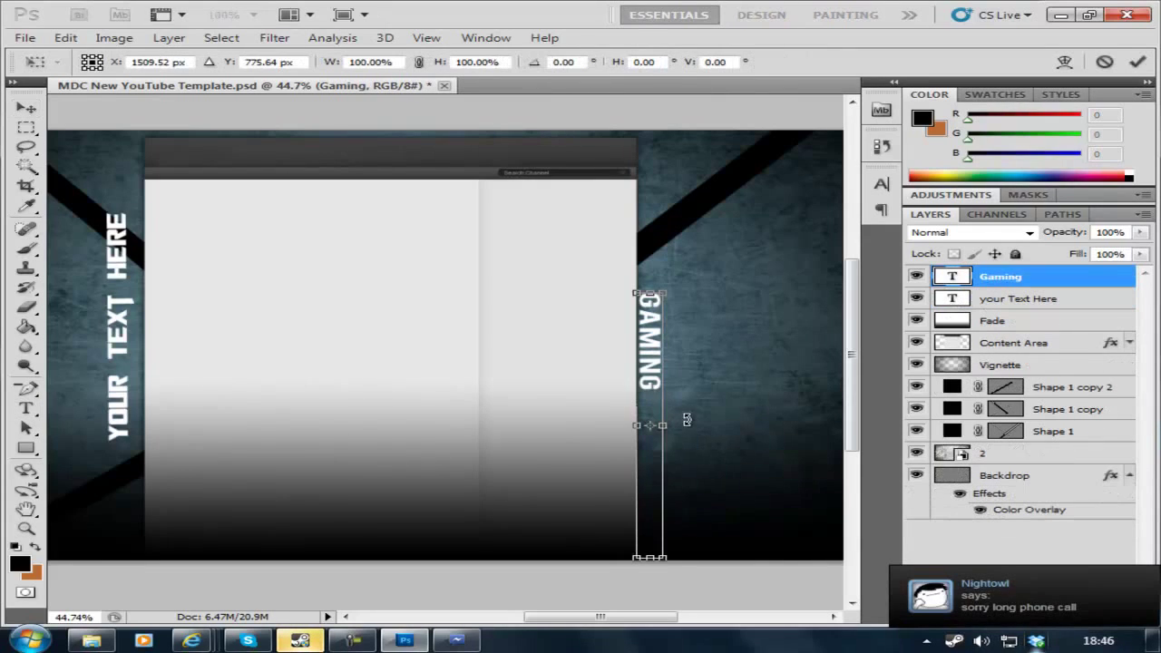
{"action": "key", "text": "Return"}
{"action": "key", "text": "ctrl+t"}
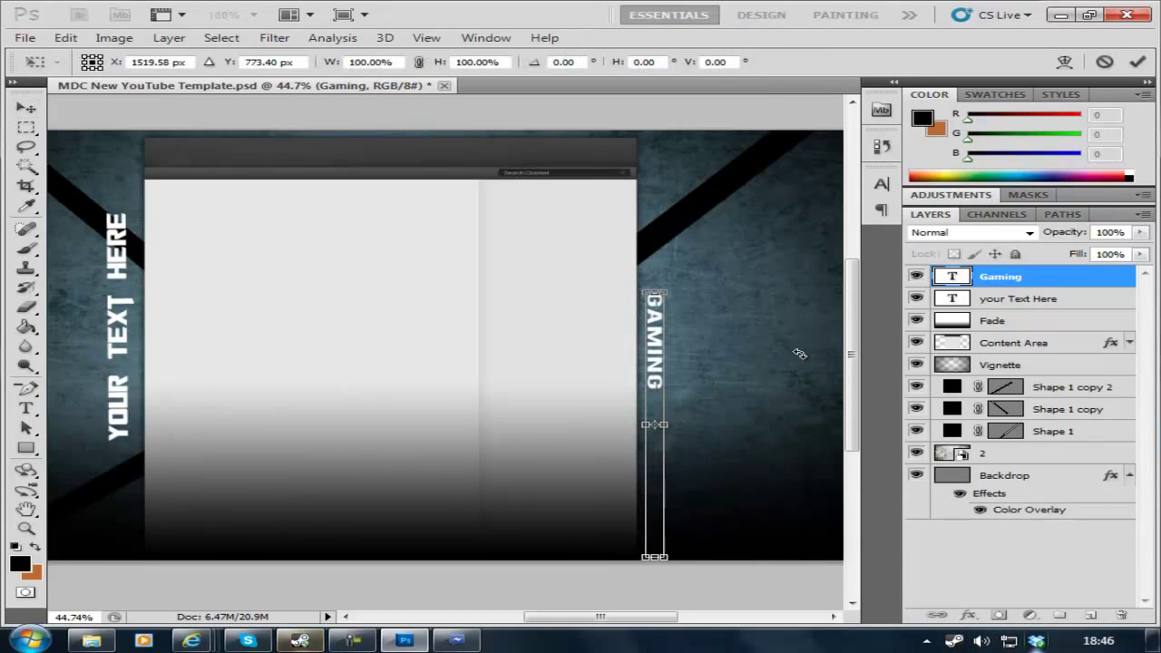
{"action": "key", "text": "Return"}
{"action": "scroll", "coordinate": [760, 333], "scroll_direction": "down", "scroll_amount": 3}
{"action": "scroll", "coordinate": [760, 333], "scroll_direction": "down", "scroll_amount": 1}
Step: Place the TEXT.jpg subscribe graphic at the top right and Magic Wand select its area
{"action": "key", "text": "ctrl+o"}
{"action": "left_click", "coordinate": [161, 280]}
{"action": "left_click", "coordinate": [555, 386]}
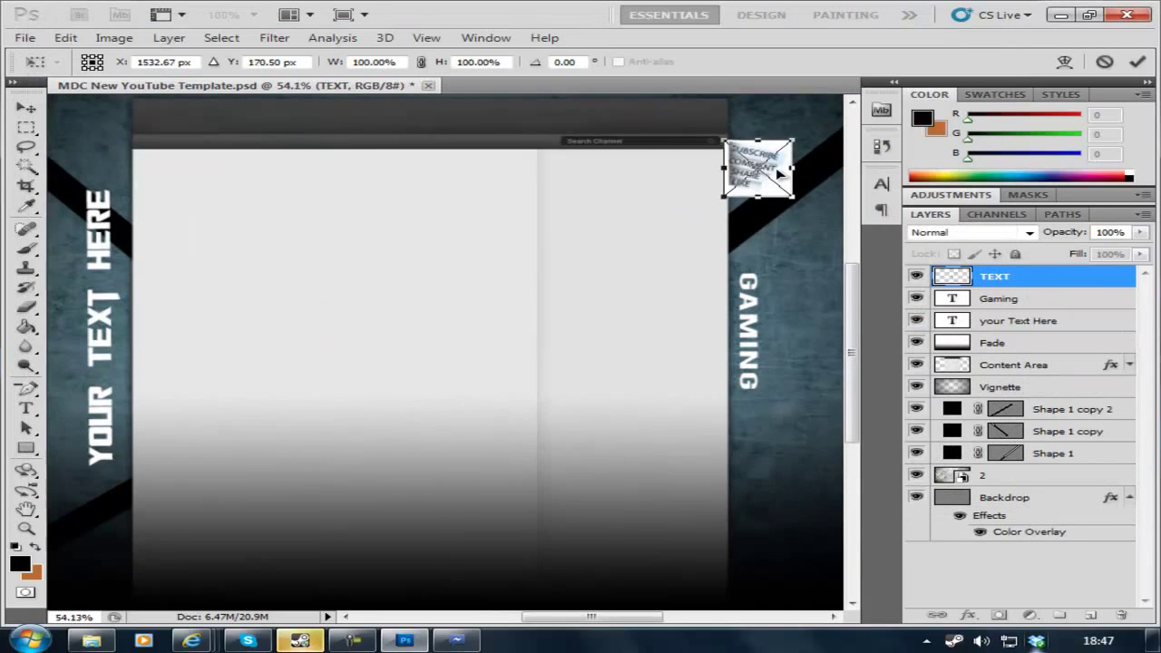
{"action": "key", "text": "Return"}
{"action": "left_click", "coordinate": [25, 166]}
{"action": "left_click", "coordinate": [757, 156]}
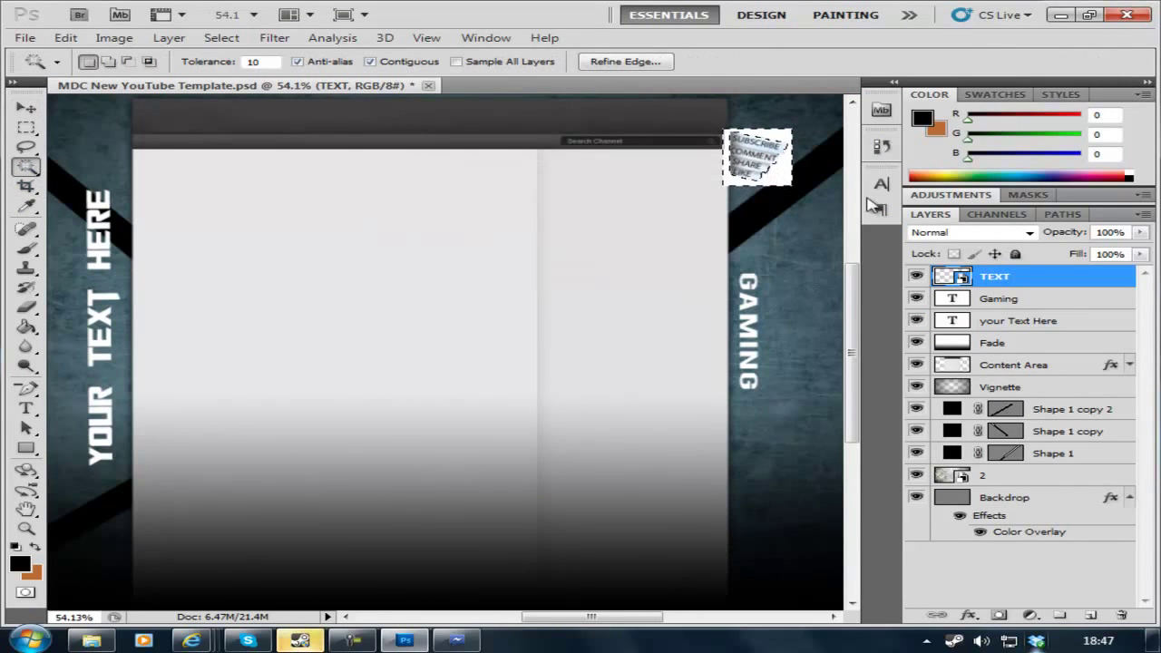
Step: Check the Shape 1 stripe layers, then select the your Text Here layer
{"action": "key", "text": "v"}
{"action": "scroll", "coordinate": [735, 208], "scroll_direction": "down", "scroll_amount": 2}
{"action": "left_click", "coordinate": [1053, 431]}
{"action": "left_click", "coordinate": [1053, 453]}
{"action": "key", "text": "ctrl+t"}
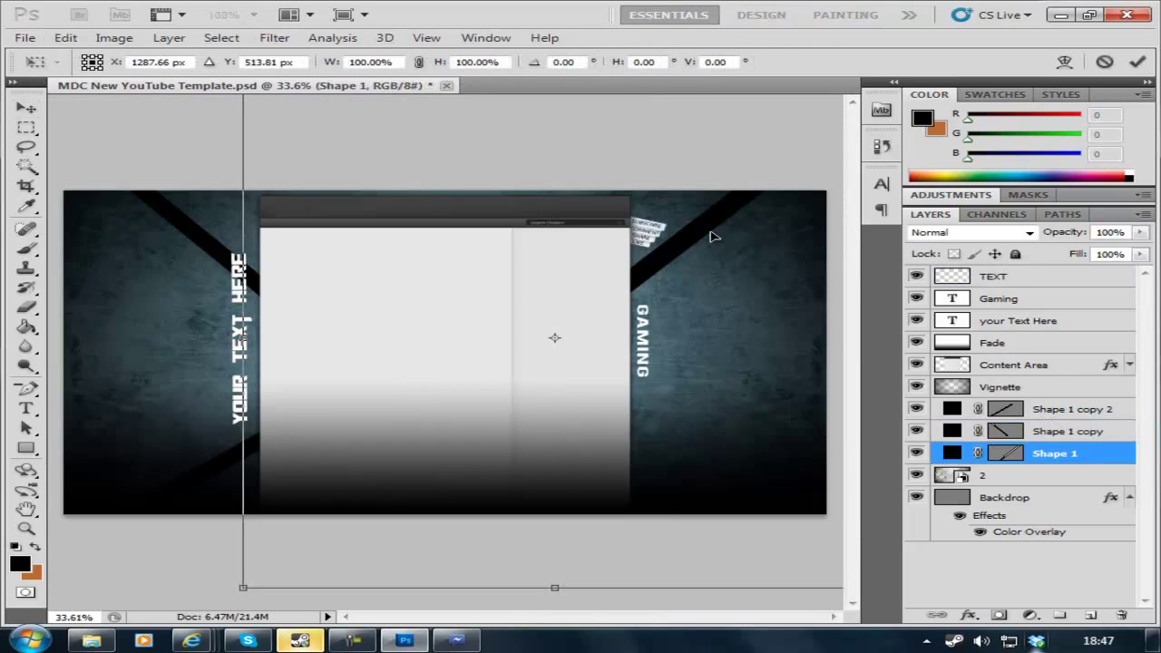
{"action": "scroll", "coordinate": [665, 240], "scroll_direction": "down", "scroll_amount": 3}
{"action": "scroll", "coordinate": [662, 237], "scroll_direction": "up", "scroll_amount": 3}
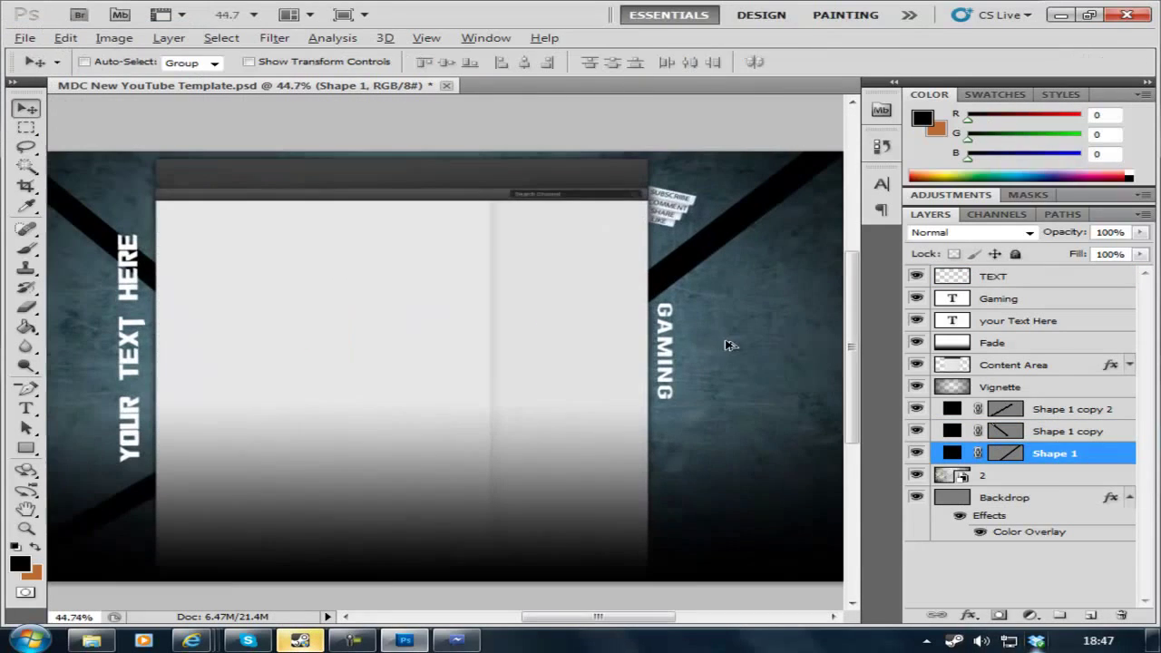
{"action": "left_click", "coordinate": [1012, 301]}
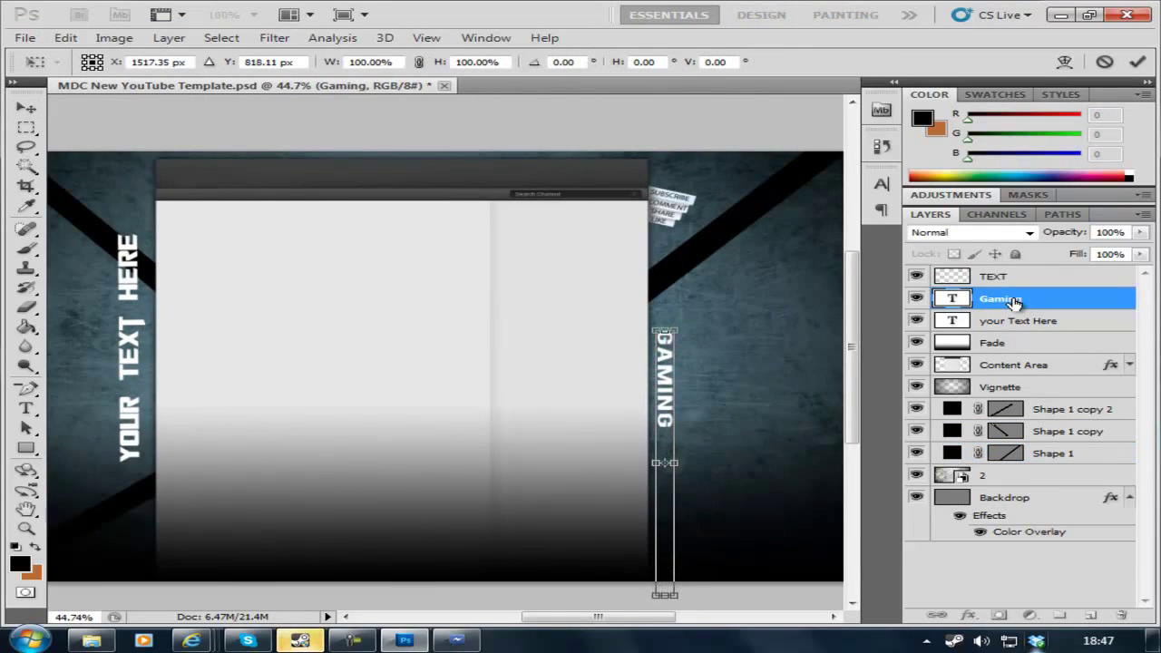
{"action": "left_click", "coordinate": [1017, 321]}
Step: Give the label textured Bevel and Emboss, Pattern Overlay and Stroke effects
{"action": "double_click", "coordinate": [1089, 321]}
{"action": "left_click", "coordinate": [552, 421]}
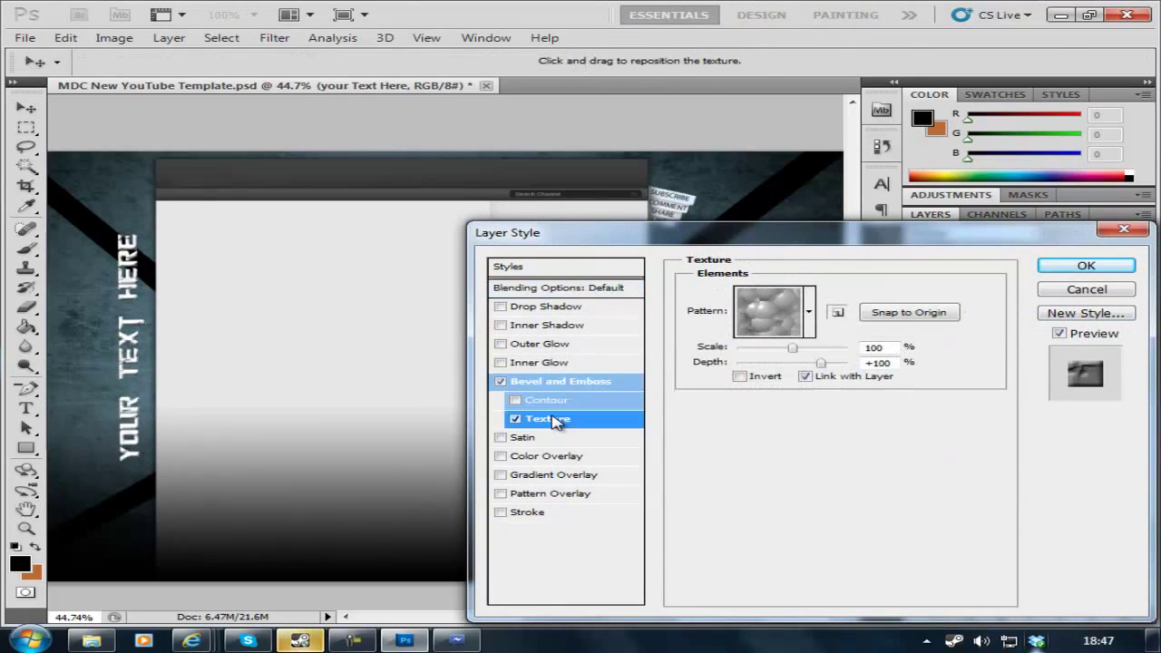
{"action": "left_click", "coordinate": [558, 494]}
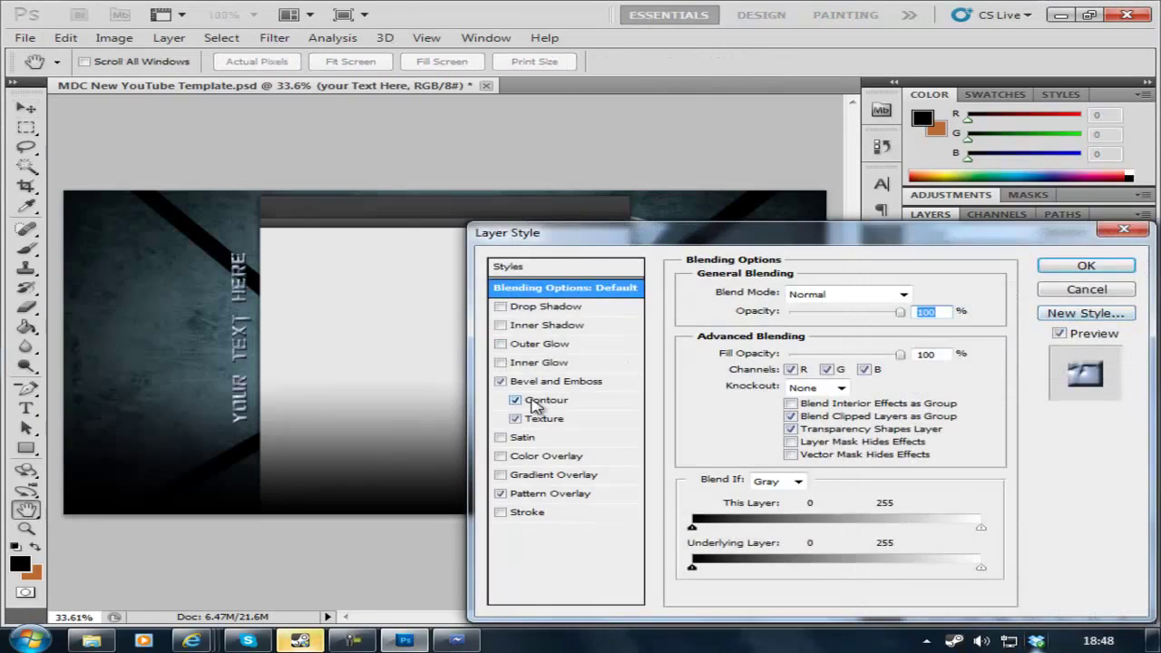
{"action": "left_click", "coordinate": [526, 512]}
{"action": "key", "text": "Return"}
Step: Nudge YOUR TEXT HERE slightly right and down into place
{"action": "key", "text": "v"}
{"action": "key", "text": "ctrl+t"}
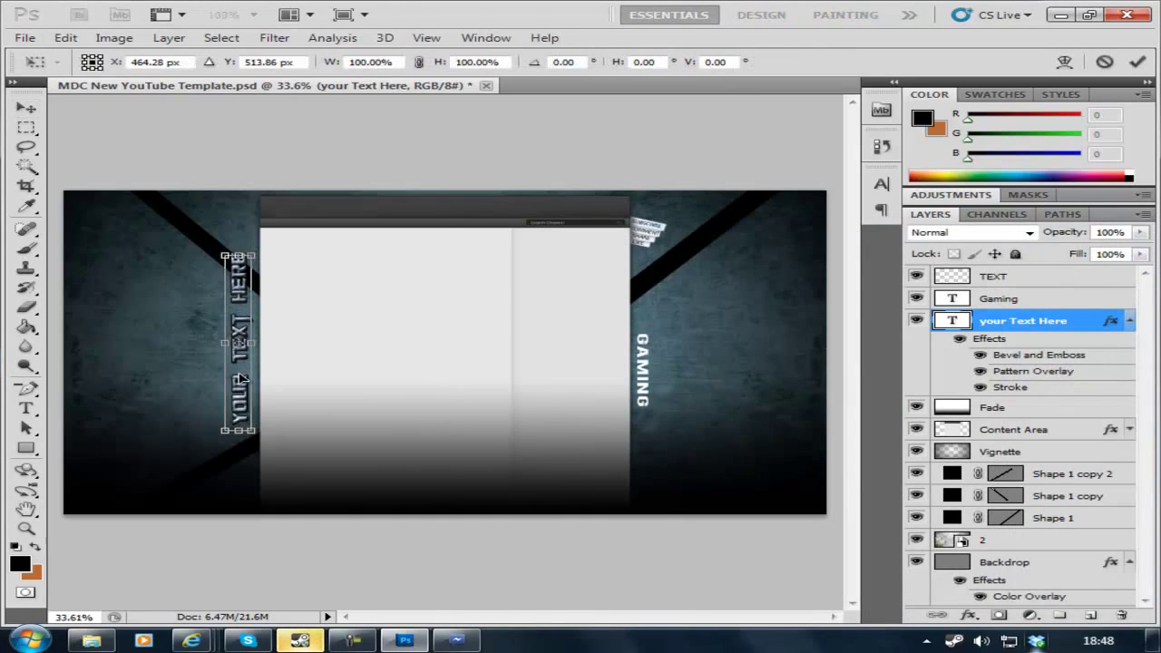
{"action": "left_click_drag", "start_coordinate": [240, 379], "coordinate": [247, 391]}
{"action": "key", "text": "Return"}
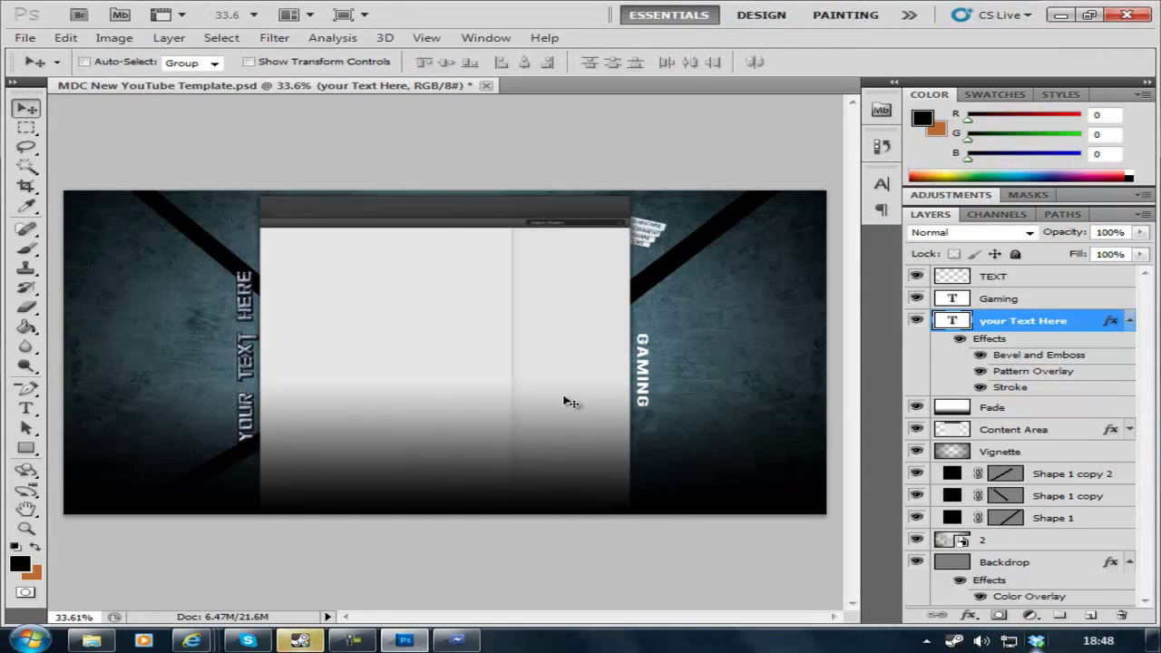
Step: Drag streaky light image 48 from the Textures folder into the design
{"action": "left_click", "coordinate": [91, 640]}
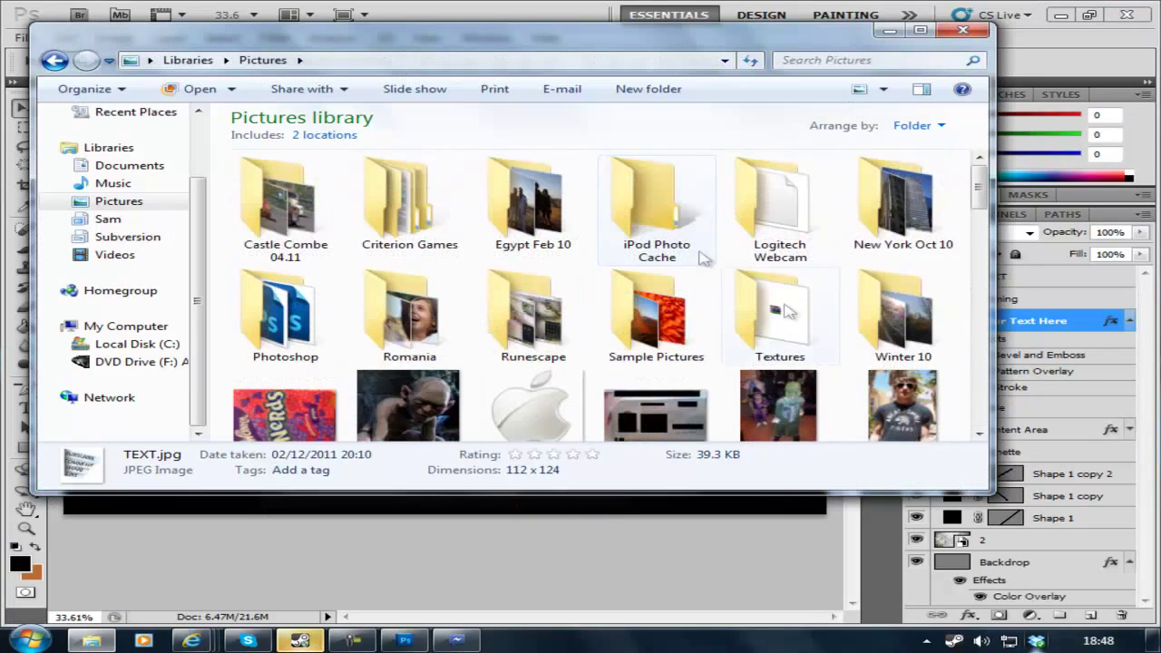
{"action": "double_click", "coordinate": [786, 311]}
{"action": "scroll", "coordinate": [610, 203], "scroll_direction": "down", "scroll_amount": 5}
{"action": "left_click_drag", "start_coordinate": [781, 233], "coordinate": [445, 352]}
Step: Scale image 48 up to fill the whole canvas and commit it
{"action": "left_click", "coordinate": [1030, 233]}
{"action": "left_click", "coordinate": [973, 56]}
{"action": "key", "text": "Down"}
{"action": "key", "text": "Down"}
{"action": "key", "text": "Down"}
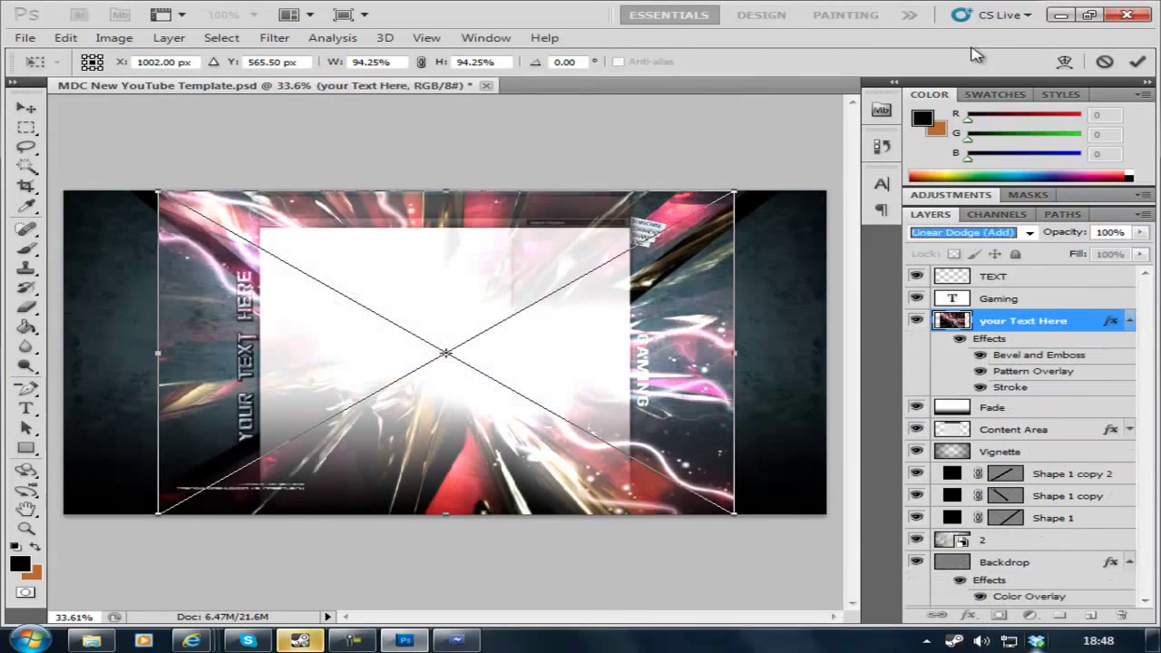
{"action": "left_click_drag", "start_coordinate": [734, 352], "coordinate": [839, 352]}
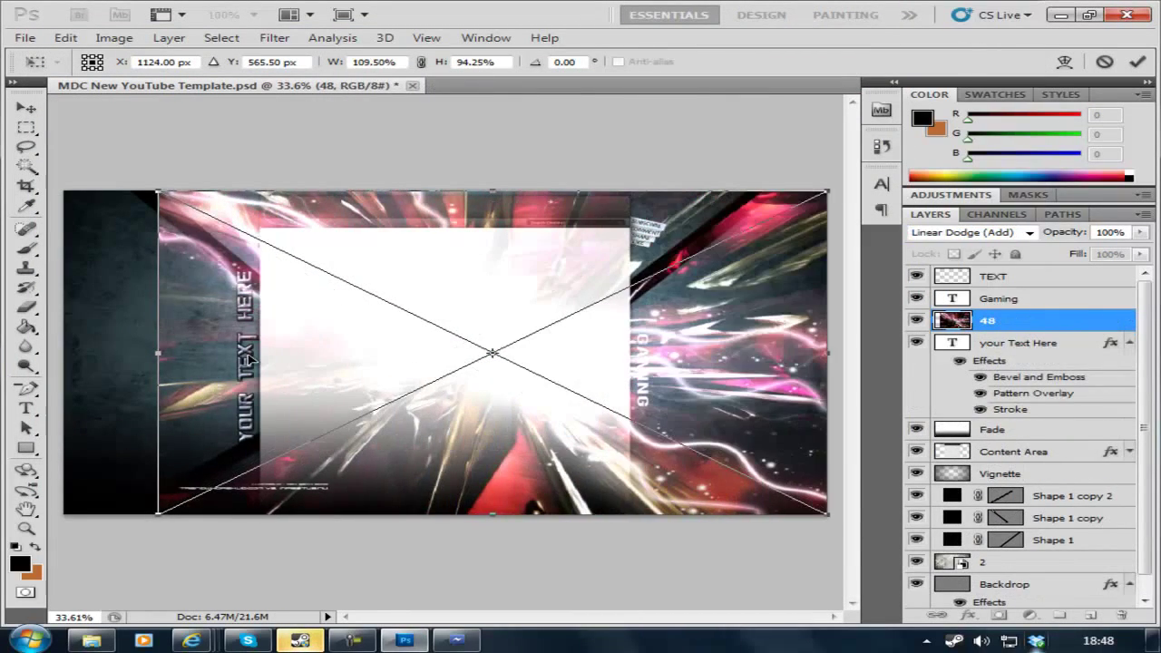
{"action": "key", "text": "Return"}
Step: Move layer 48 below Vignette and blend it in Luminosity at 38% opacity
{"action": "left_click_drag", "start_coordinate": [987, 317], "coordinate": [1009, 490]}
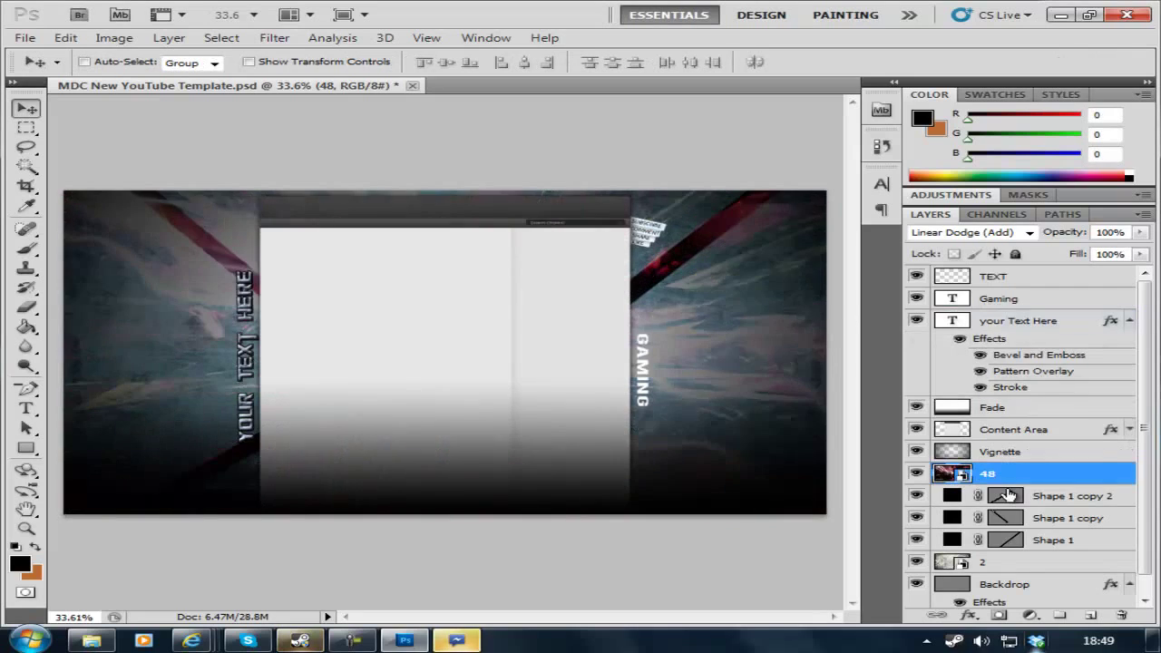
{"action": "left_click", "coordinate": [1022, 235]}
{"action": "key", "text": "Down"}
{"action": "key", "text": "Down"}
{"action": "key", "text": "Down"}
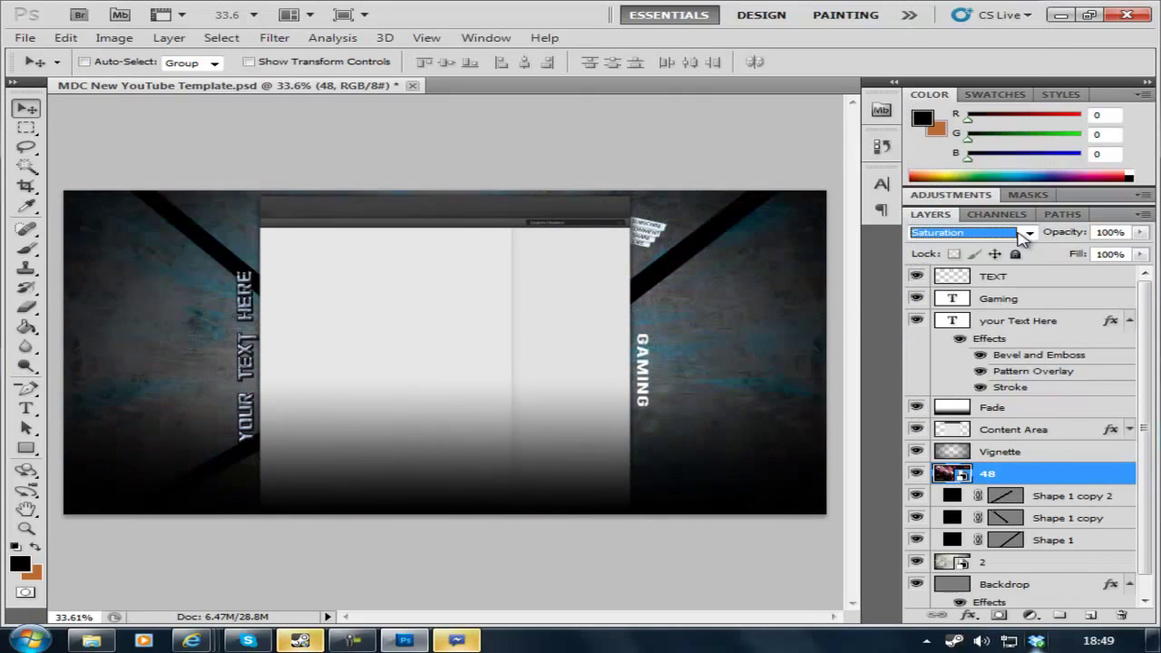
{"action": "key", "text": "Up"}
{"action": "key", "text": "Up"}
{"action": "key", "text": "Up"}
{"action": "key", "text": "Up"}
{"action": "key", "text": "Up"}
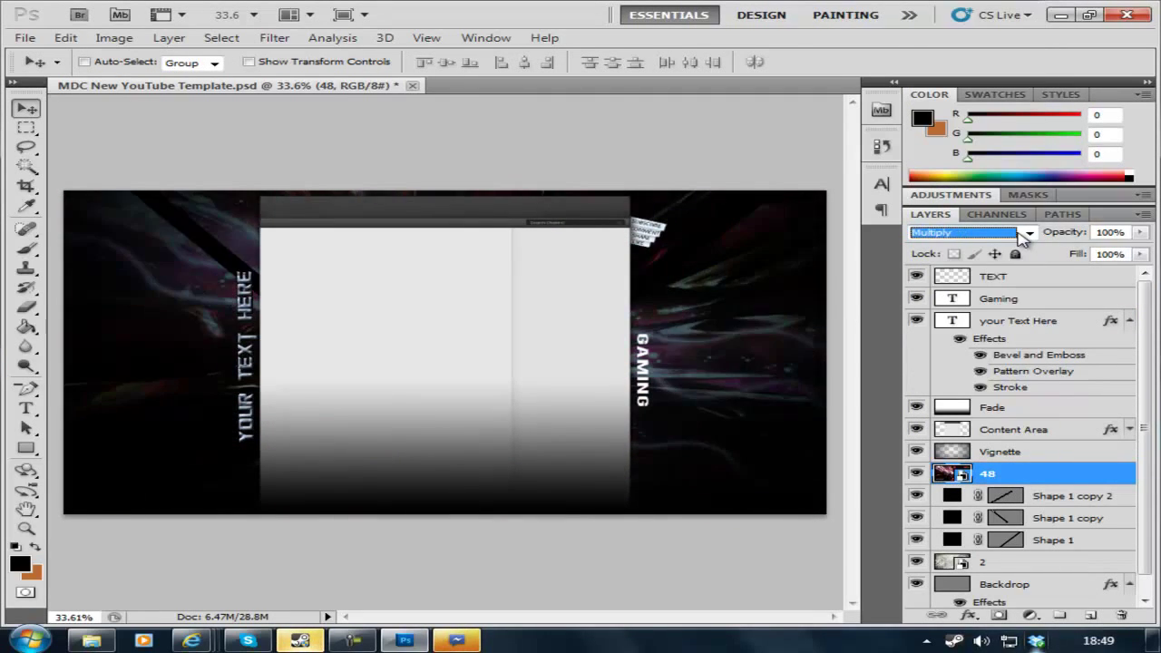
{"action": "key", "text": "Up"}
{"action": "key", "text": "Up"}
{"action": "key", "text": "Up"}
{"action": "key", "text": "Up"}
{"action": "key", "text": "Up"}
{"action": "key", "text": "Down"}
{"action": "left_click_drag", "start_coordinate": [1140, 237], "coordinate": [1063, 259]}
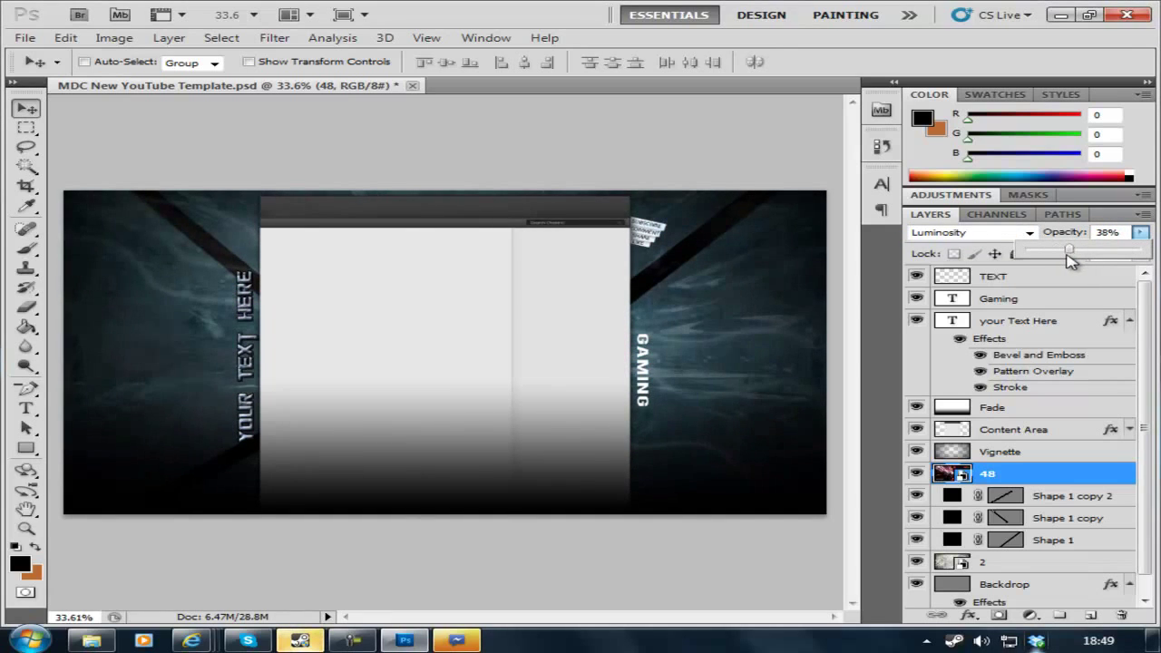
{"action": "left_click", "coordinate": [998, 299]}
{"action": "double_click", "coordinate": [1043, 475]}
Step: Give the Shape 1 copy 2 stripe a blue Color Overlay
{"action": "left_click", "coordinate": [549, 455]}
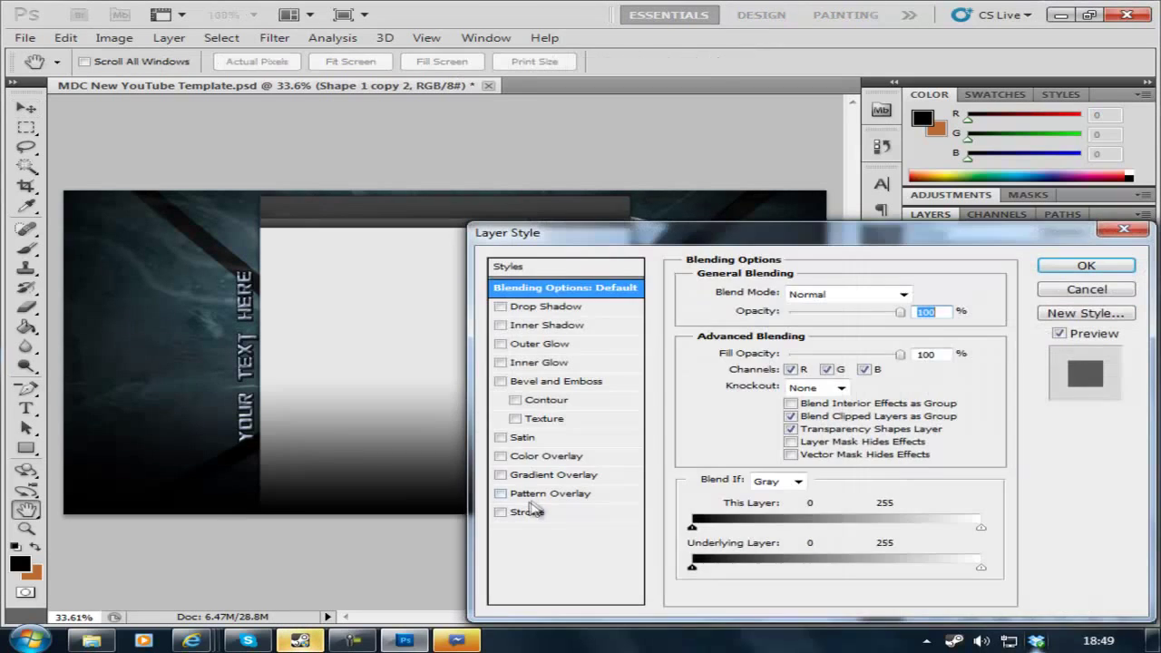
{"action": "left_click", "coordinate": [913, 293]}
{"action": "left_click", "coordinate": [819, 426]}
{"action": "left_click", "coordinate": [1002, 321]}
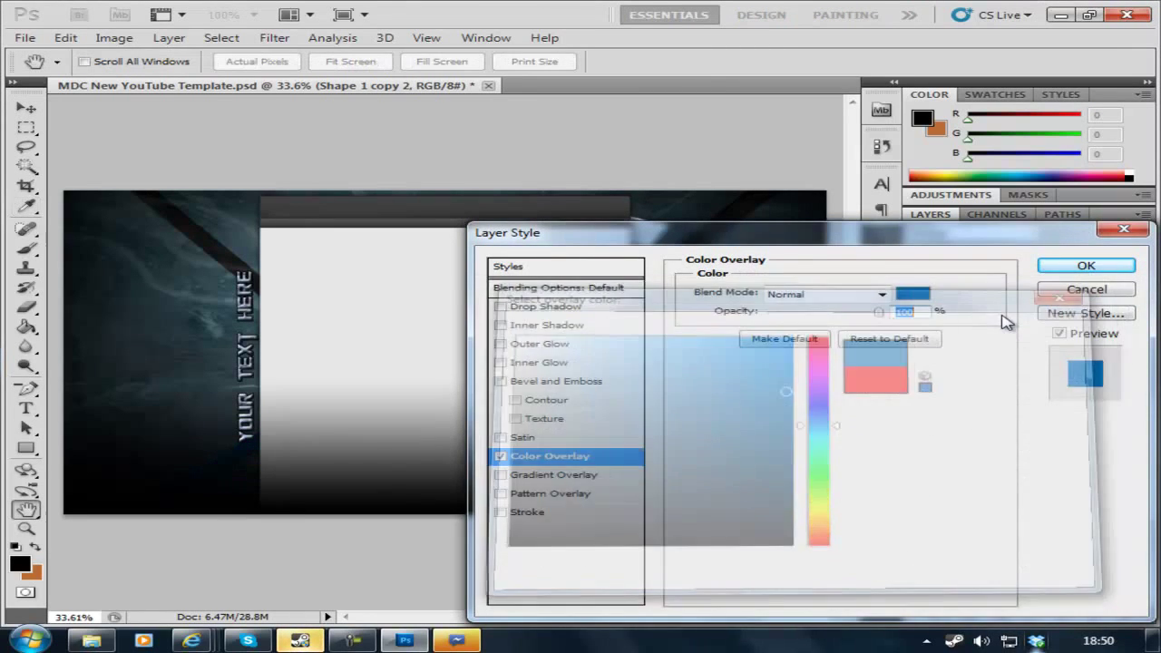
Step: Copy the stripe's layer style and paste it onto the other stripe layers
{"action": "right_click", "coordinate": [1034, 505]}
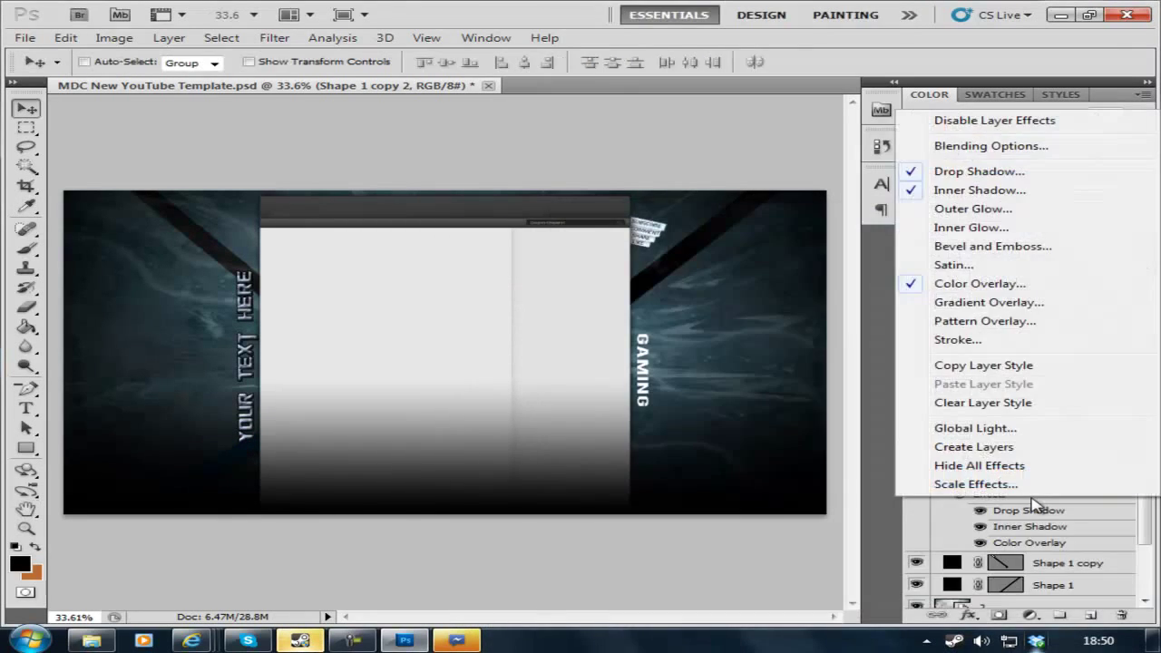
{"action": "right_click", "coordinate": [1043, 477]}
{"action": "left_click", "coordinate": [984, 366]}
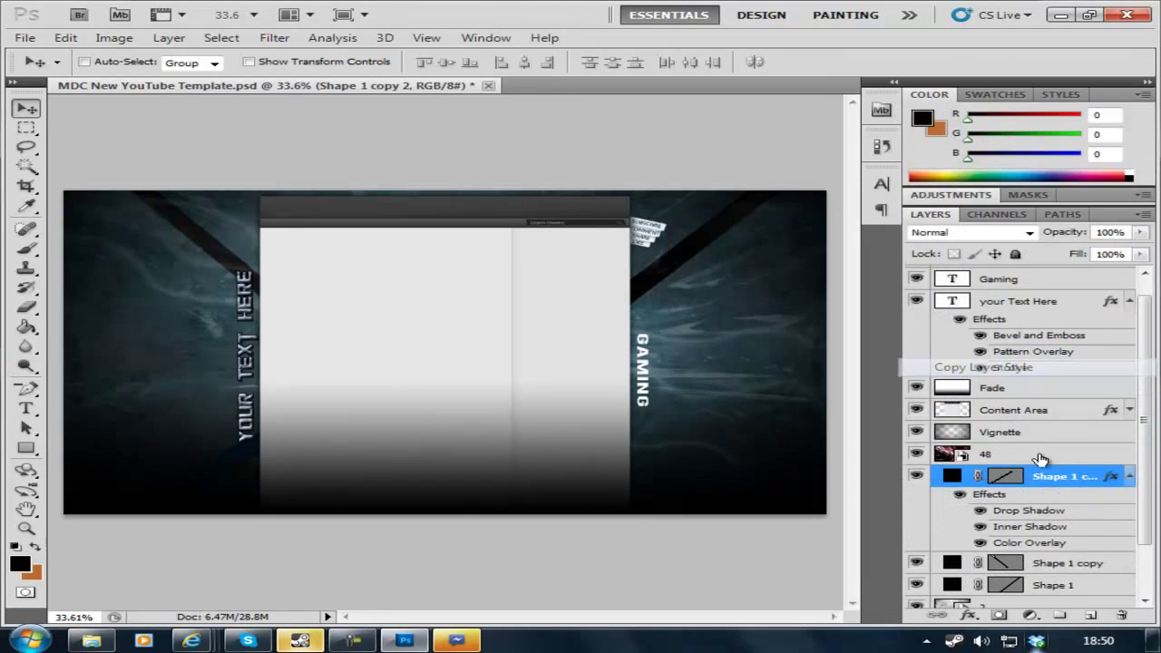
{"action": "right_click", "coordinate": [1068, 562]}
{"action": "left_click", "coordinate": [998, 464]}
{"action": "right_click", "coordinate": [1053, 580]}
{"action": "left_click", "coordinate": [998, 464]}
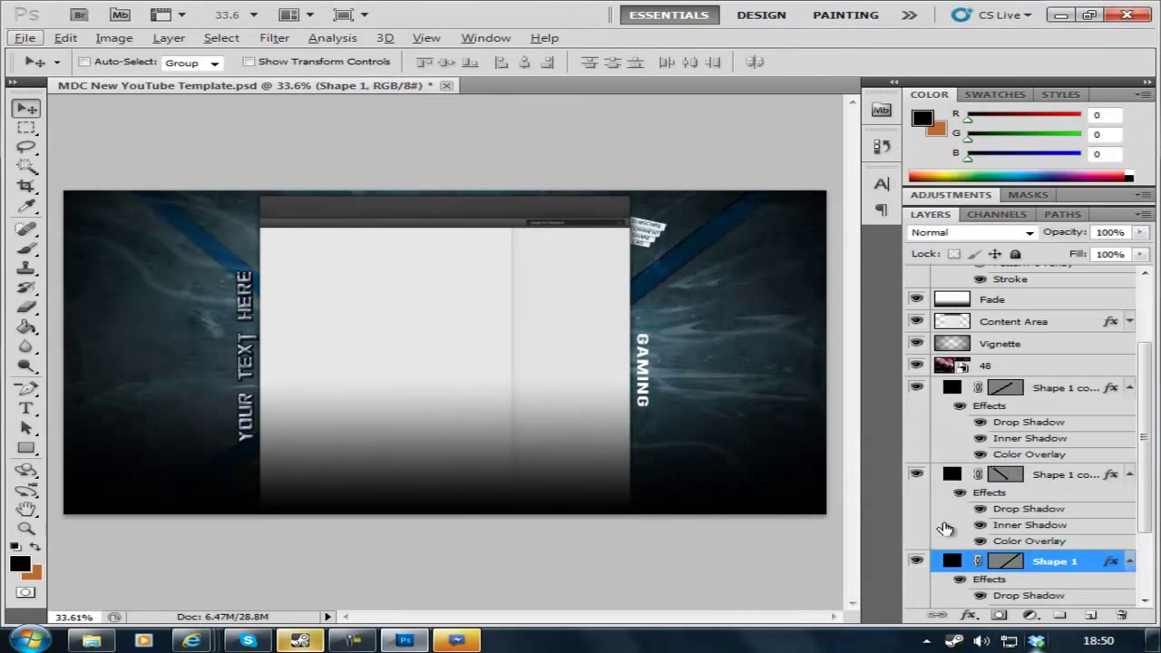
Step: Rotate the Shape 1 copy 2 stripe slightly with Free Transform
{"action": "key", "text": "ctrl+t"}
{"action": "key", "text": "Escape"}
{"action": "left_click", "coordinate": [1062, 387]}
{"action": "key", "text": "ctrl+t"}
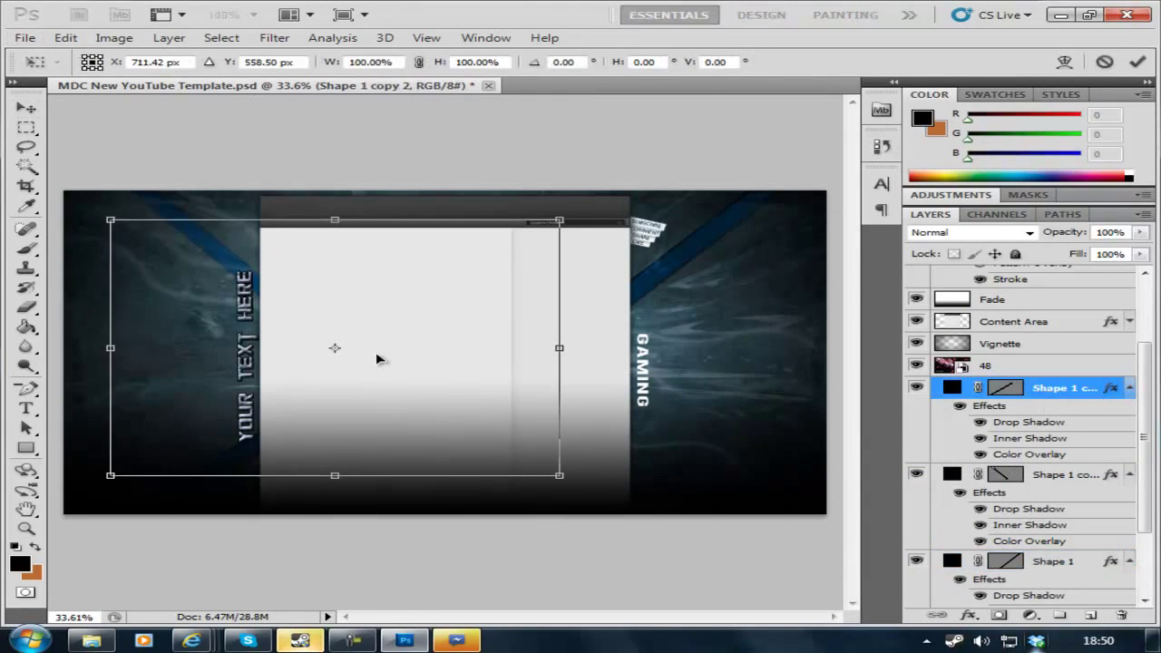
{"action": "left_click_drag", "start_coordinate": [572, 232], "coordinate": [536, 246]}
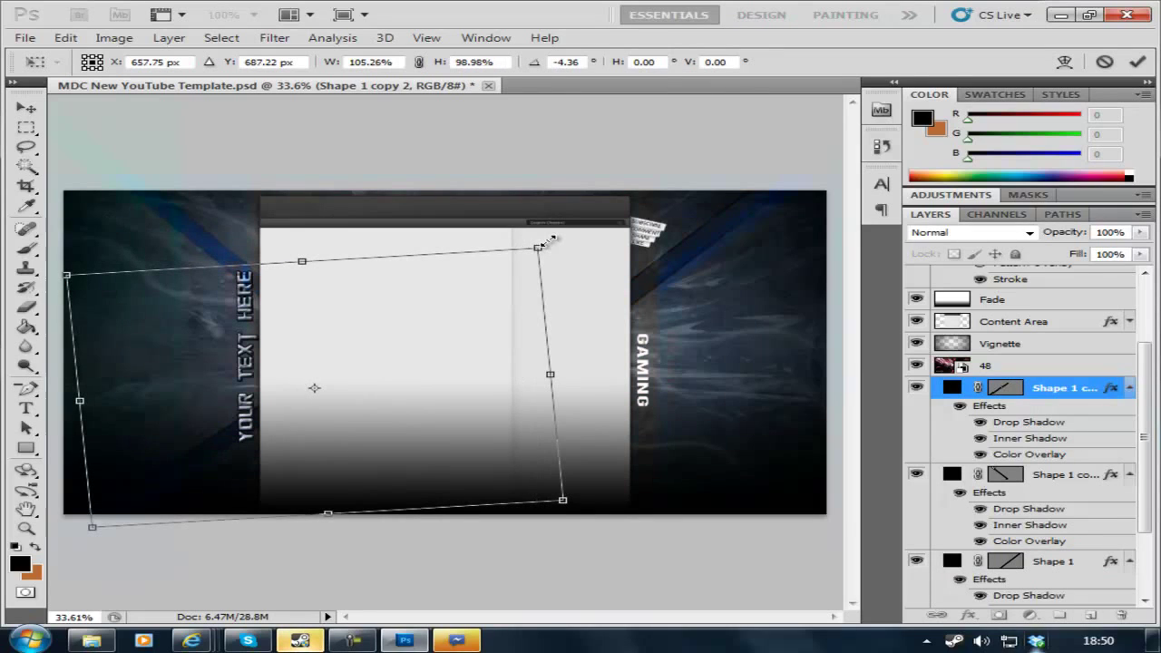
{"action": "key", "text": "Return"}
Step: Stretch the Vignette layer further down the canvas
{"action": "left_click", "coordinate": [1024, 334]}
{"action": "key", "text": "ctrl+t"}
{"action": "left_click_drag", "start_coordinate": [445, 513], "coordinate": [454, 623]}
{"action": "key", "text": "Return"}
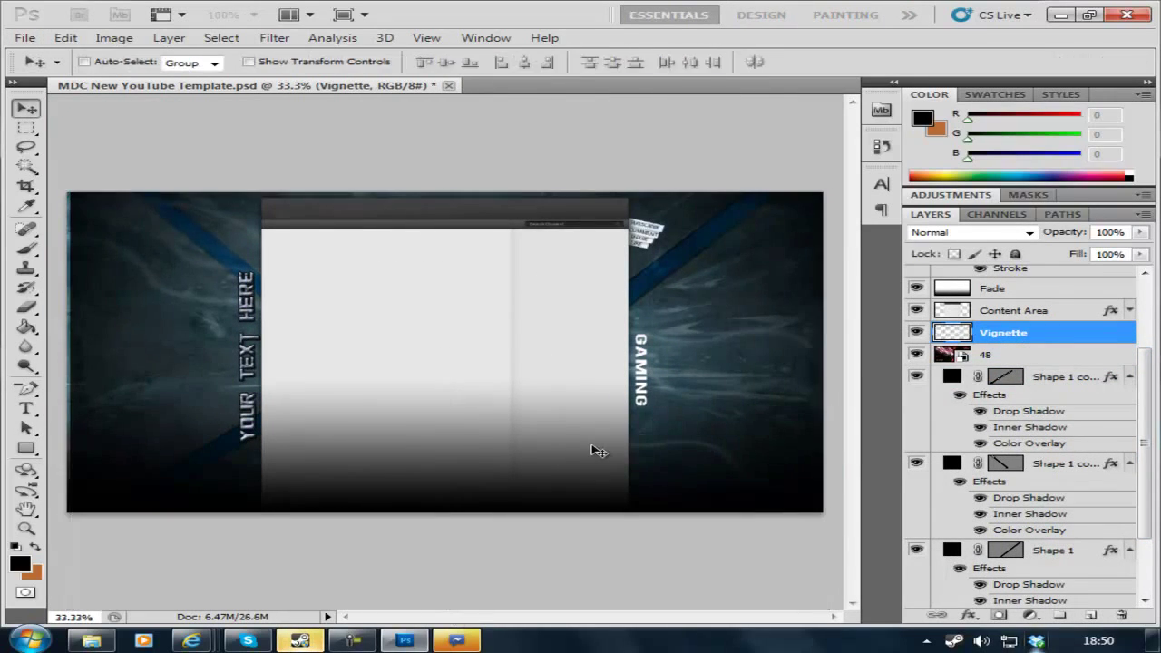
Step: In the Gaming text layer's Layer Style, review Drop Shadow and enable Stroke
{"action": "scroll", "coordinate": [1018, 289], "scroll_direction": "up", "scroll_amount": 3}
{"action": "left_click", "coordinate": [1007, 300]}
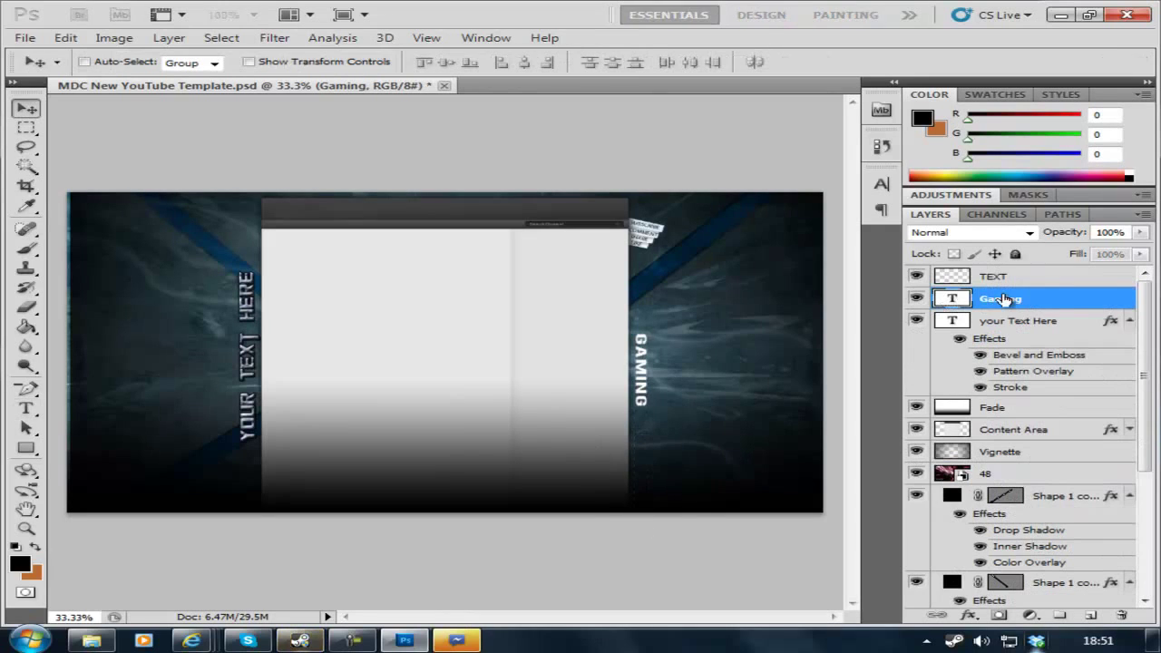
{"action": "double_click", "coordinate": [998, 301]}
{"action": "left_click", "coordinate": [635, 291]}
{"action": "left_click_drag", "start_coordinate": [667, 231], "coordinate": [785, 475]}
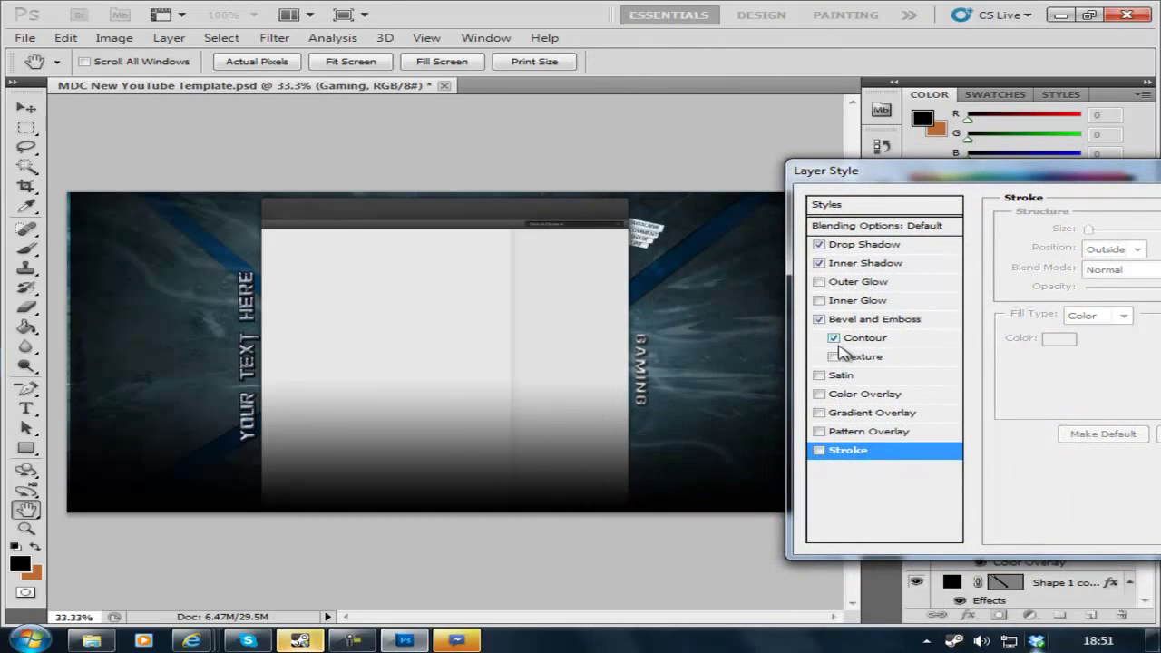
{"action": "left_click", "coordinate": [820, 451]}
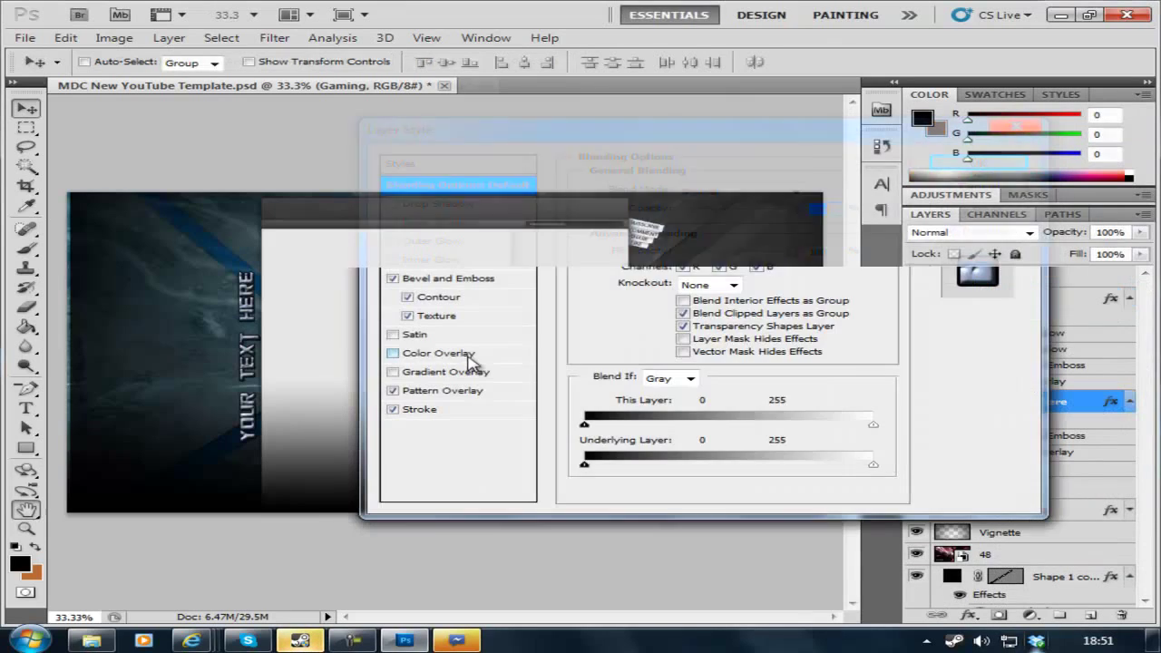
Step: Add a light cyan-blue Color Overlay to the text, then rotate the flare upright
{"action": "left_click", "coordinate": [470, 361]}
{"action": "left_click", "coordinate": [805, 190]}
{"action": "left_click", "coordinate": [663, 409]}
{"action": "left_click", "coordinate": [677, 371]}
{"action": "left_click", "coordinate": [819, 424]}
{"action": "left_click", "coordinate": [1011, 322]}
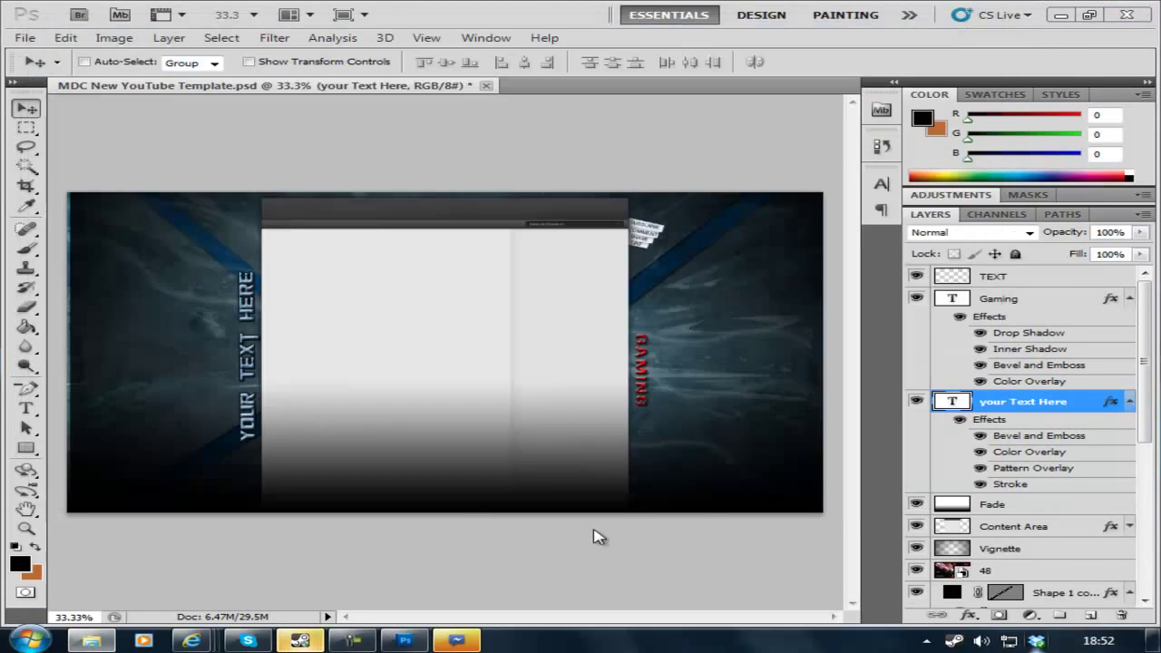
{"action": "left_click_drag", "start_coordinate": [336, 324], "coordinate": [377, 185]}
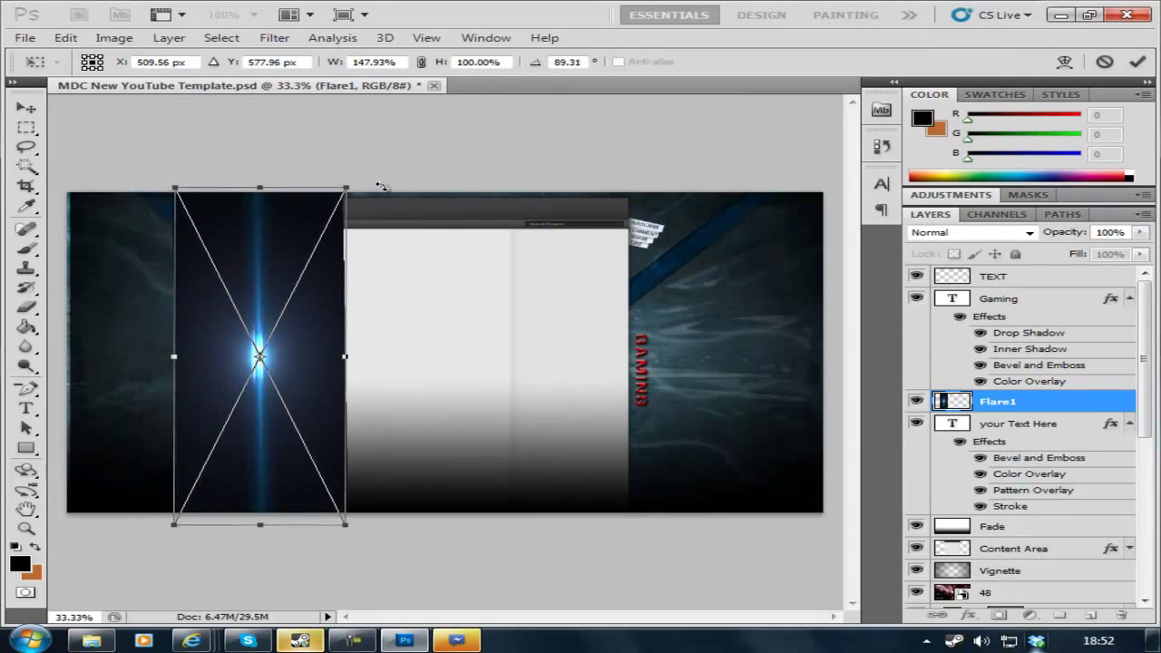
Step: Commit the rotated Flare1 and move it in the layer stack just under the text
{"action": "key", "text": "Return"}
{"action": "left_click_drag", "start_coordinate": [998, 401], "coordinate": [998, 582]}
{"action": "left_click", "coordinate": [971, 232]}
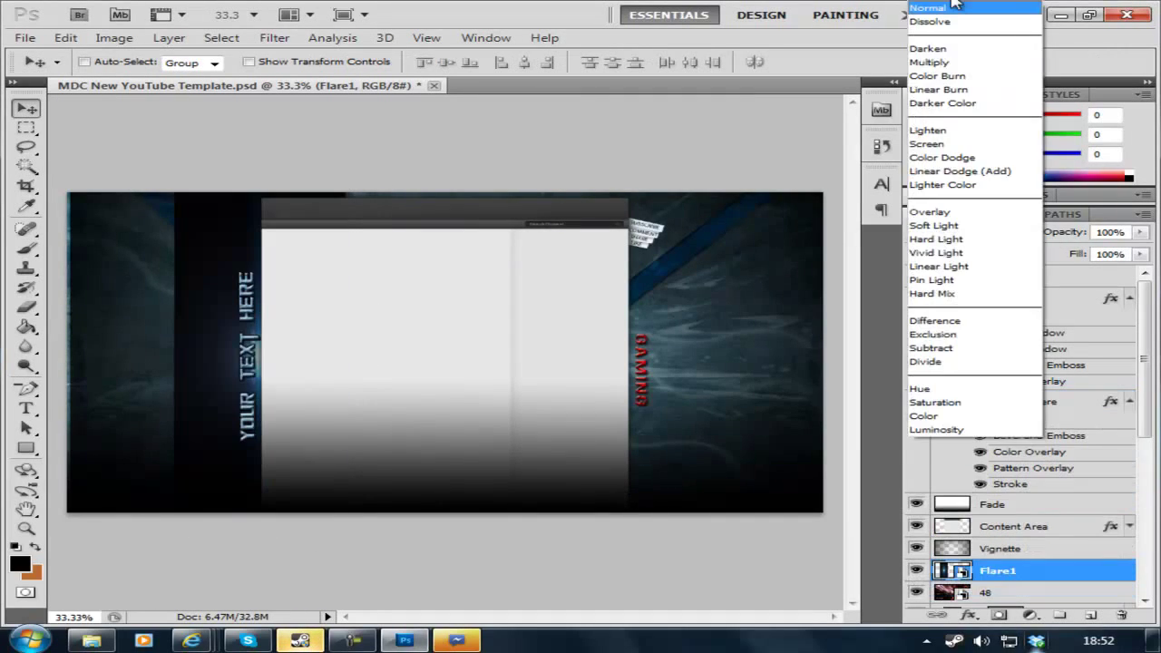
{"action": "left_click", "coordinate": [927, 129]}
{"action": "key", "text": "Down"}
{"action": "key", "text": "Down"}
{"action": "key", "text": "Down"}
{"action": "key", "text": "Down"}
{"action": "key", "text": "Down"}
{"action": "left_click_drag", "start_coordinate": [998, 570], "coordinate": [1071, 301]}
Step: Lower Flare1's opacity to 86%
{"action": "scroll", "coordinate": [1016, 238], "scroll_direction": "down", "scroll_amount": 2}
{"action": "scroll", "coordinate": [1016, 238], "scroll_direction": "down", "scroll_amount": 3}
{"action": "scroll", "coordinate": [1016, 237], "scroll_direction": "down", "scroll_amount": 2}
{"action": "scroll", "coordinate": [1016, 238], "scroll_direction": "down", "scroll_amount": 2}
{"action": "scroll", "coordinate": [1016, 238], "scroll_direction": "up", "scroll_amount": 2}
{"action": "scroll", "coordinate": [1016, 238], "scroll_direction": "up", "scroll_amount": 2}
{"action": "scroll", "coordinate": [1016, 237], "scroll_direction": "up", "scroll_amount": 2}
{"action": "scroll", "coordinate": [1016, 238], "scroll_direction": "up", "scroll_amount": 1}
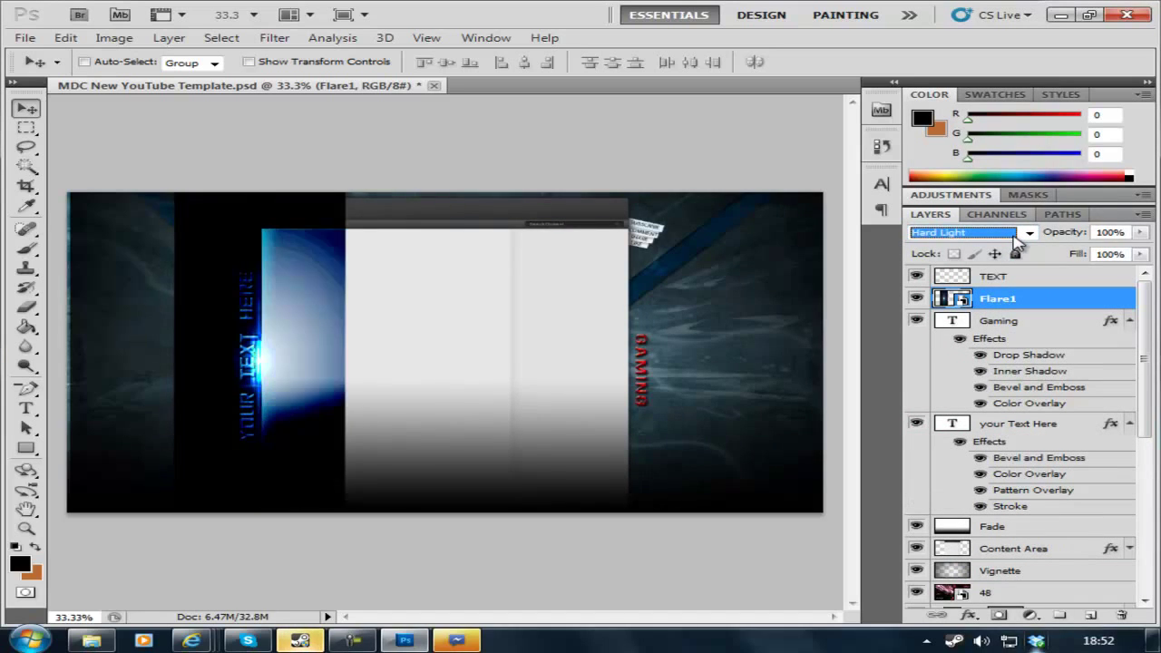
{"action": "left_click", "coordinate": [1140, 233]}
{"action": "left_click_drag", "start_coordinate": [1132, 254], "coordinate": [1130, 258]}
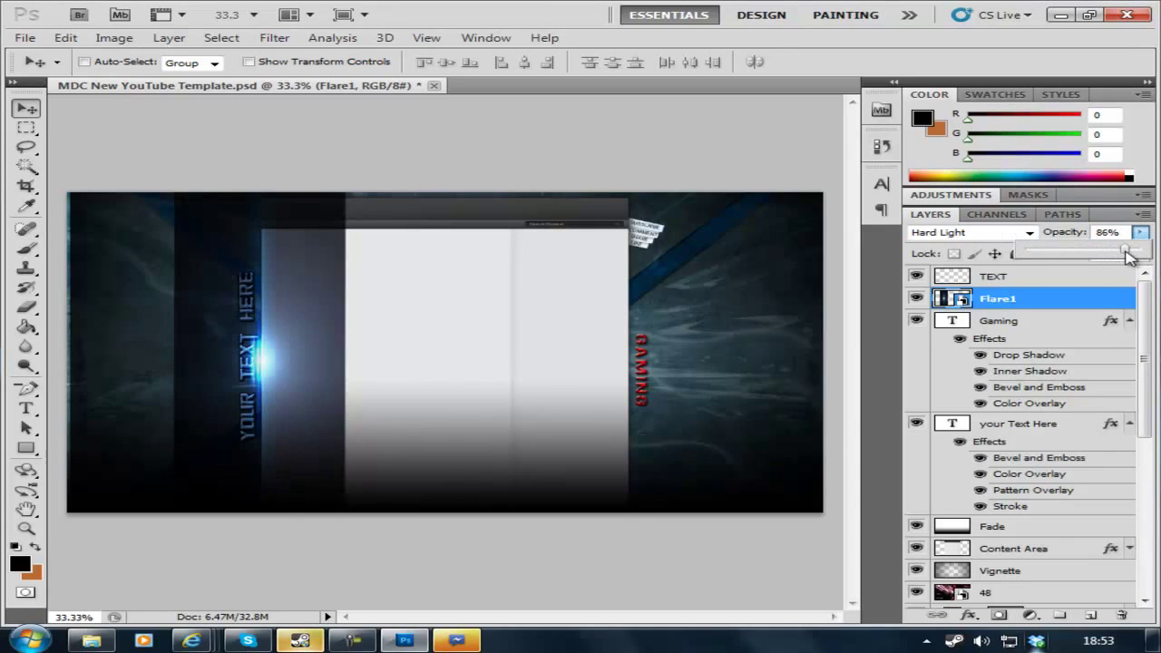
Step: Move Flare1 above the Content Area layer and reduce its fill to 51%
{"action": "left_click", "coordinate": [26, 166]}
{"action": "left_click", "coordinate": [951, 298], "text": "ctrl"}
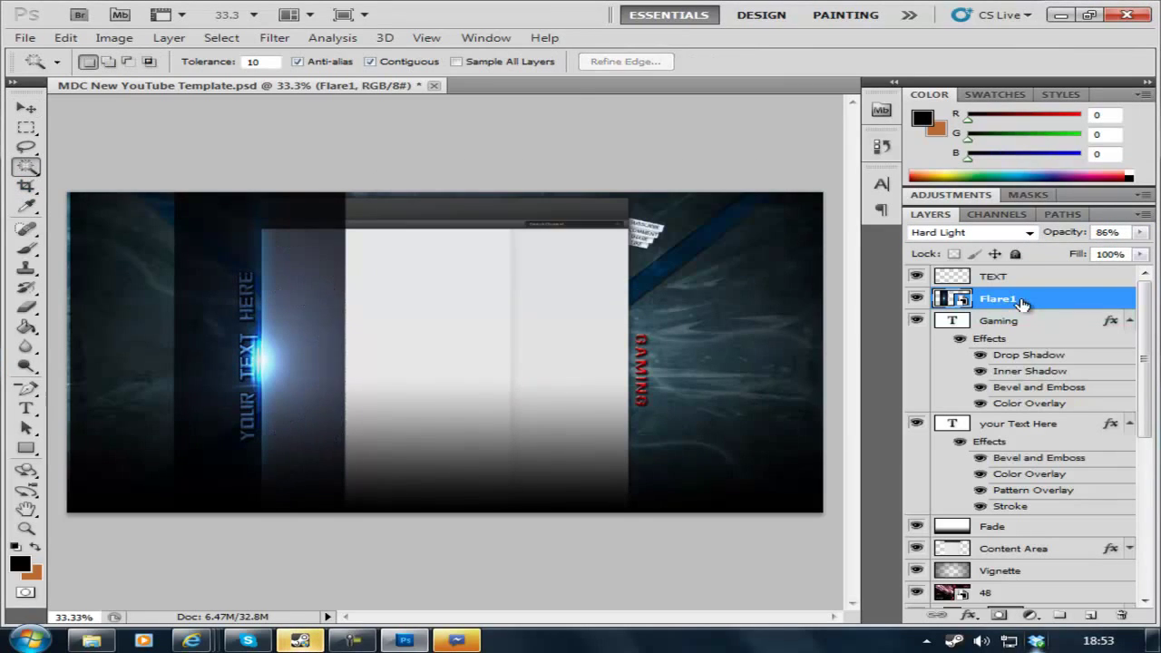
{"action": "left_click_drag", "start_coordinate": [1023, 303], "coordinate": [1024, 573]}
{"action": "scroll", "coordinate": [1025, 485], "scroll_direction": "down", "scroll_amount": 3}
{"action": "left_click_drag", "start_coordinate": [1023, 486], "coordinate": [1023, 439]}
{"action": "left_click", "coordinate": [971, 232]}
{"action": "left_click", "coordinate": [1140, 254]}
{"action": "mouse_move", "coordinate": [1131, 272]}
{"action": "left_mouse_down"}
{"action": "mouse_move", "coordinate": [1088, 281]}
{"action": "mouse_move", "coordinate": [1157, 282]}
{"action": "left_mouse_up"}
Step: Set Flare1 to Lighten, move it below Fade, and duplicate it for the GAMING side
{"action": "left_click", "coordinate": [971, 232]}
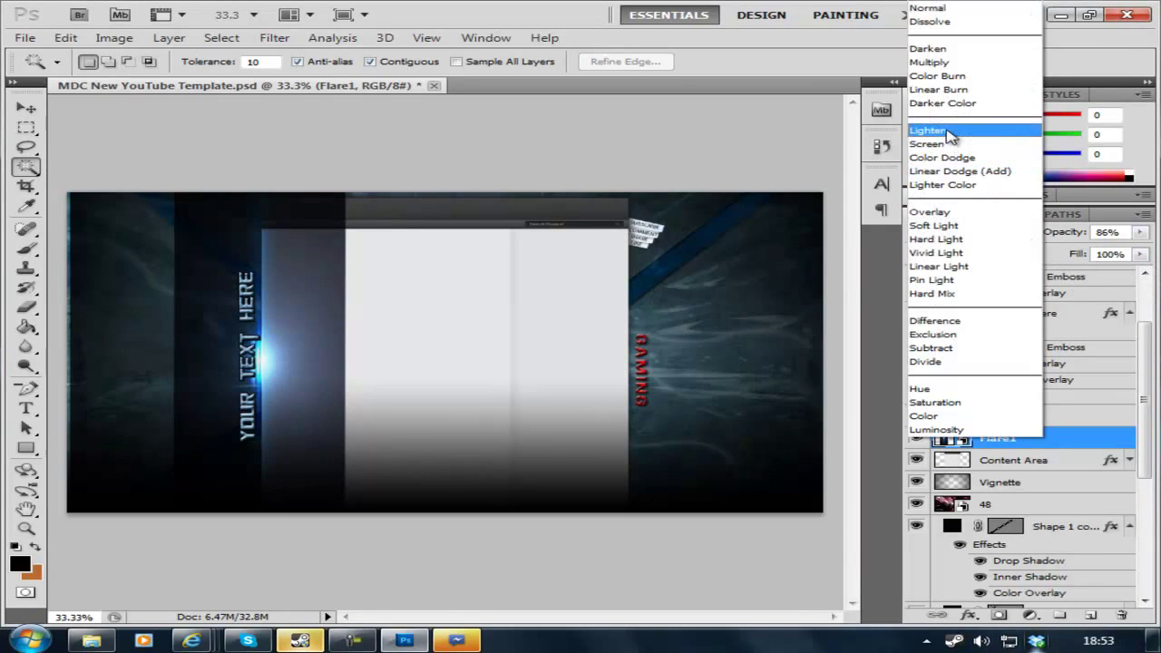
{"action": "left_click", "coordinate": [950, 132]}
{"action": "key", "text": "ctrl+bracketleft"}
{"action": "key", "text": "ctrl+t"}
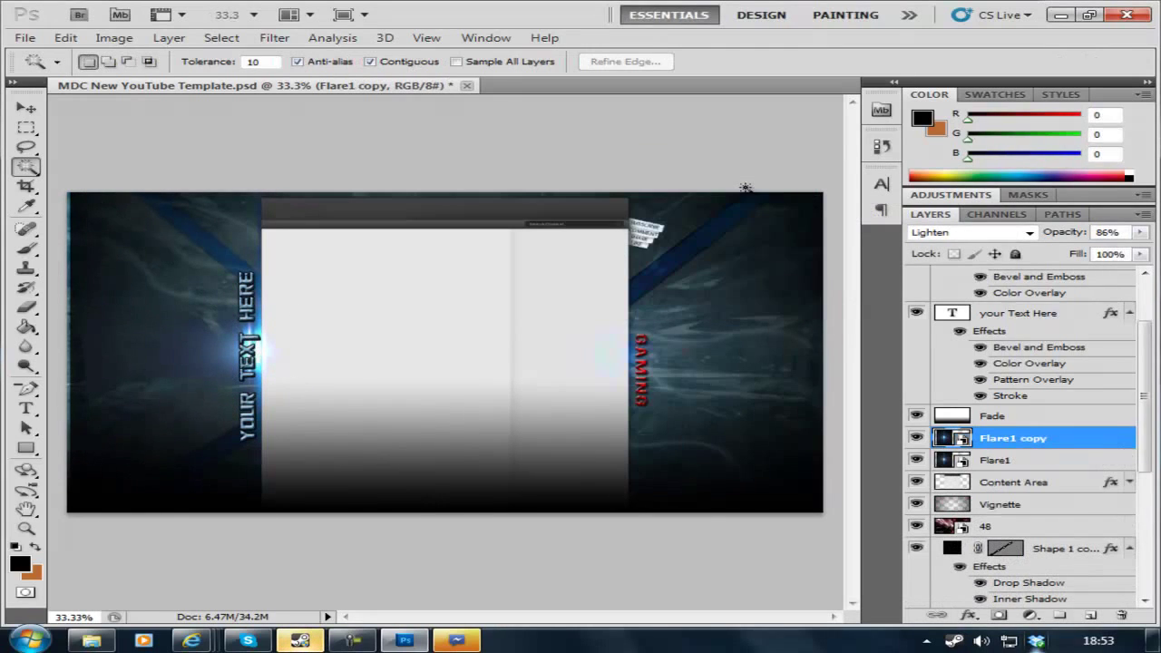
{"action": "key", "text": "ctrl+t"}
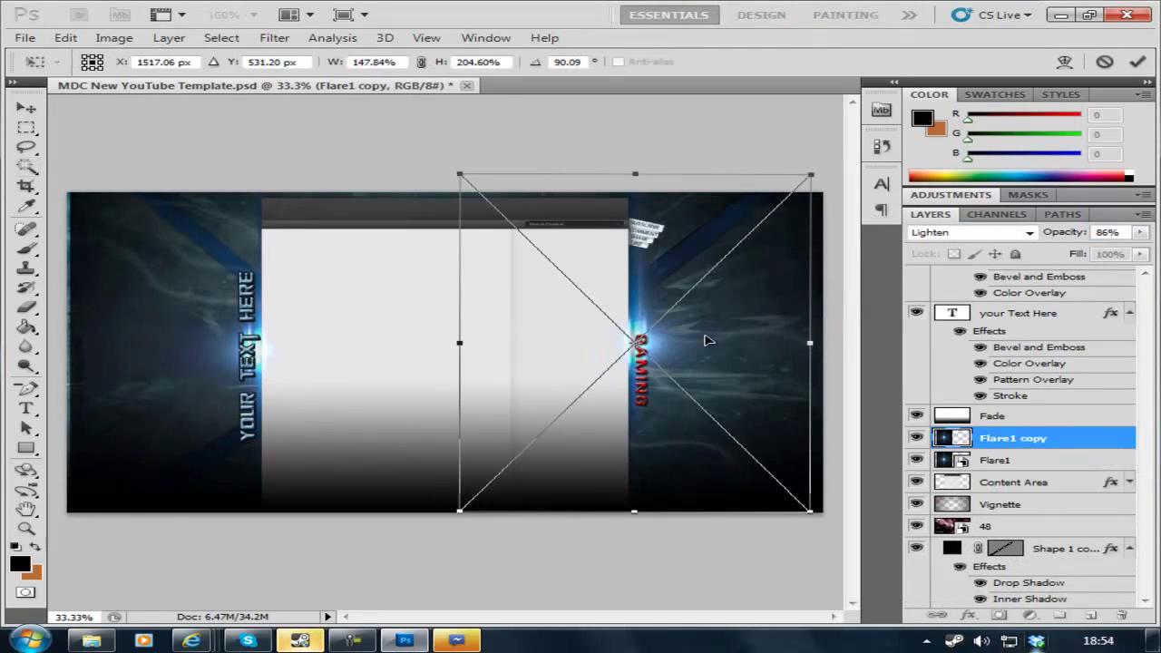
{"action": "key", "text": "Return"}
Step: Nudge YOUR TEXT HERE left and then back right to line it up
{"action": "left_click", "coordinate": [1041, 313]}
{"action": "key", "text": "ctrl+t"}
{"action": "key", "text": "shift+Left"}
{"action": "key", "text": "shift+Left"}
{"action": "key", "text": "shift+Left"}
{"action": "key", "text": "Return"}
{"action": "key", "text": "ctrl+t"}
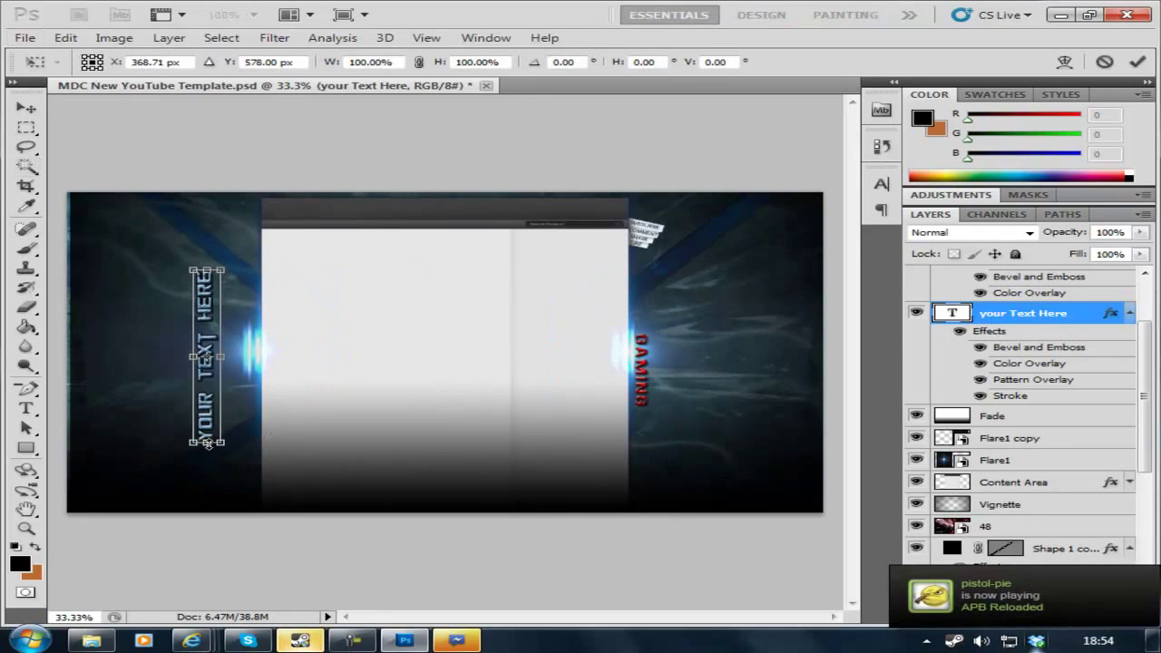
{"action": "key", "text": "shift+Right"}
{"action": "key", "text": "shift+Right"}
{"action": "key", "text": "shift+Right"}
{"action": "key", "text": "shift+Right"}
{"action": "key", "text": "shift+Right"}
{"action": "key", "text": "shift+Right"}
{"action": "key", "text": "shift+Right"}
{"action": "key", "text": "shift+Right"}
{"action": "key", "text": "Return"}
Step: Open the Textures folder to browse for an image
{"action": "key", "text": "w"}
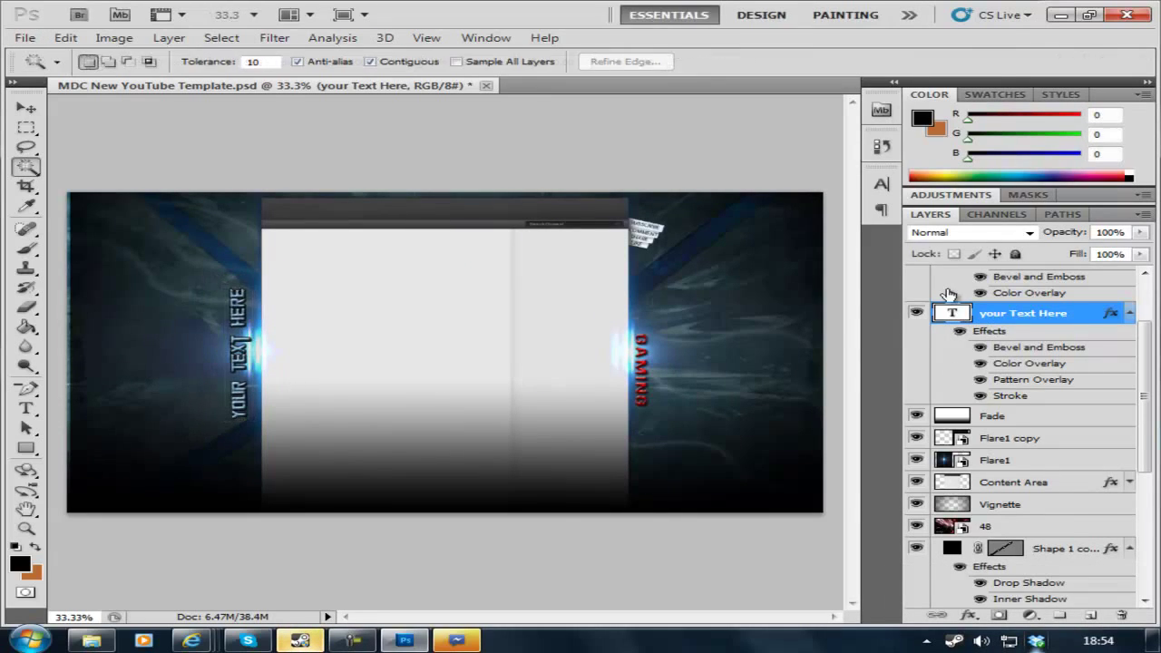
{"action": "key", "text": "ctrl+o"}
{"action": "scroll", "coordinate": [565, 370], "scroll_direction": "down", "scroll_amount": 3}
Step: Place the orange charge texture and clip it into YOUR TEXT HERE
{"action": "scroll", "coordinate": [562, 327], "scroll_direction": "down", "scroll_amount": 10}
{"action": "scroll", "coordinate": [558, 283], "scroll_direction": "down", "scroll_amount": 2}
{"action": "scroll", "coordinate": [558, 283], "scroll_direction": "up", "scroll_amount": 4}
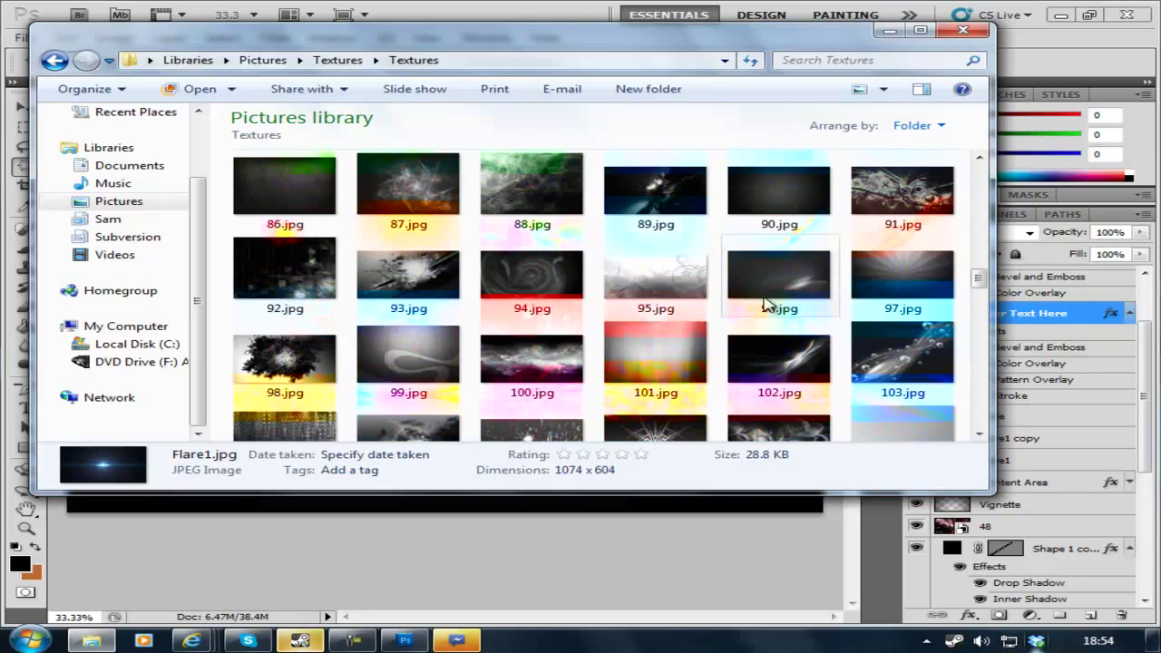
{"action": "scroll", "coordinate": [635, 336], "scroll_direction": "down", "scroll_amount": 10}
{"action": "scroll", "coordinate": [622, 259], "scroll_direction": "down", "scroll_amount": 3}
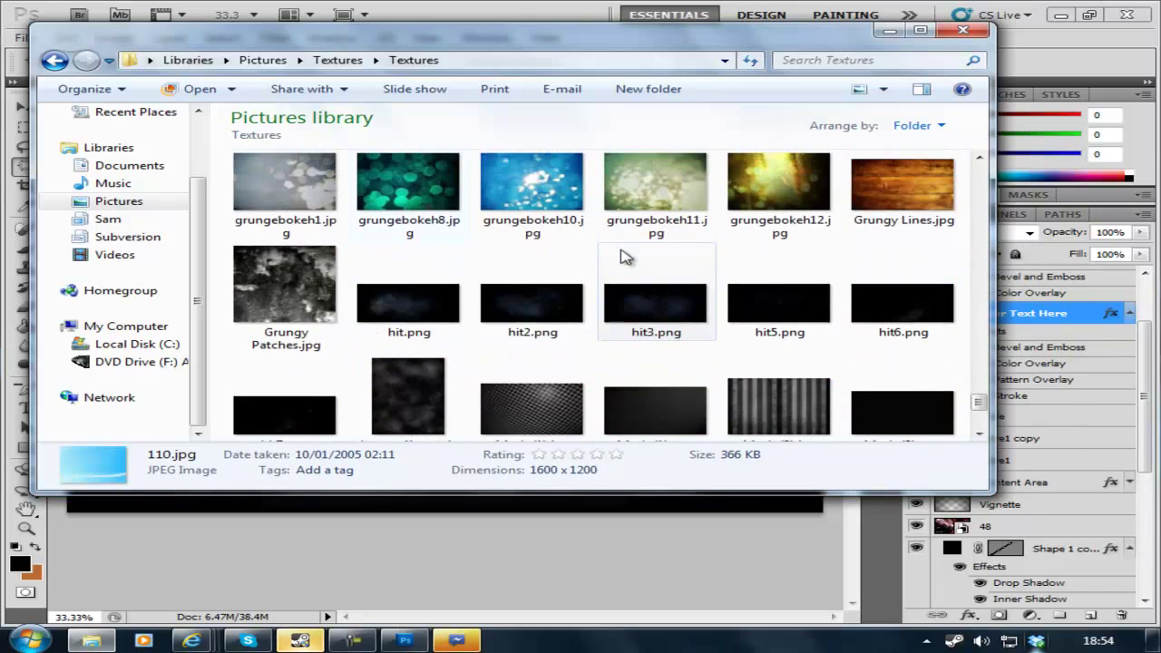
{"action": "scroll", "coordinate": [390, 263], "scroll_direction": "up", "scroll_amount": 5}
{"action": "left_click_drag", "start_coordinate": [484, 286], "coordinate": [303, 383]}
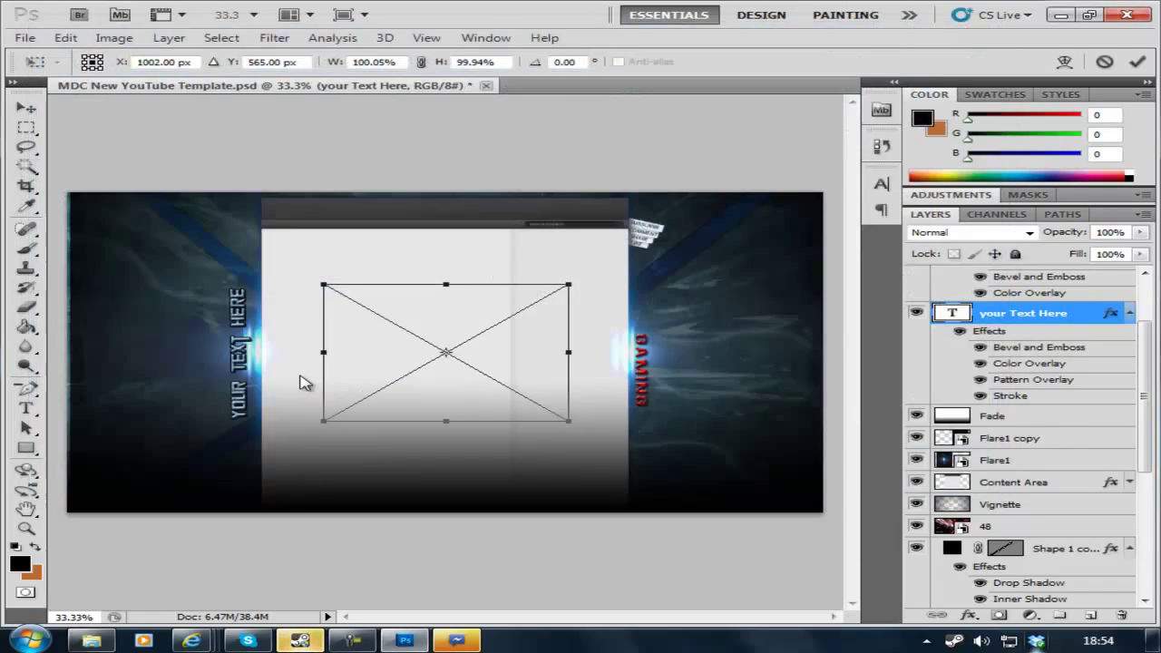
{"action": "key", "text": "Return"}
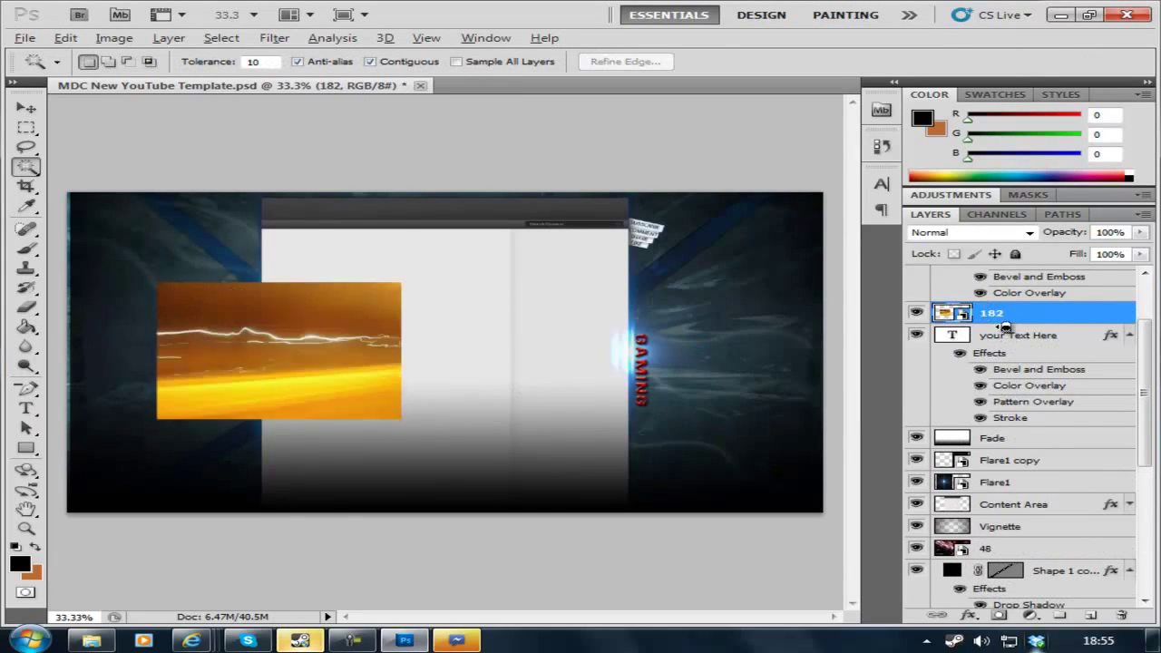
{"action": "left_click", "coordinate": [963, 352]}
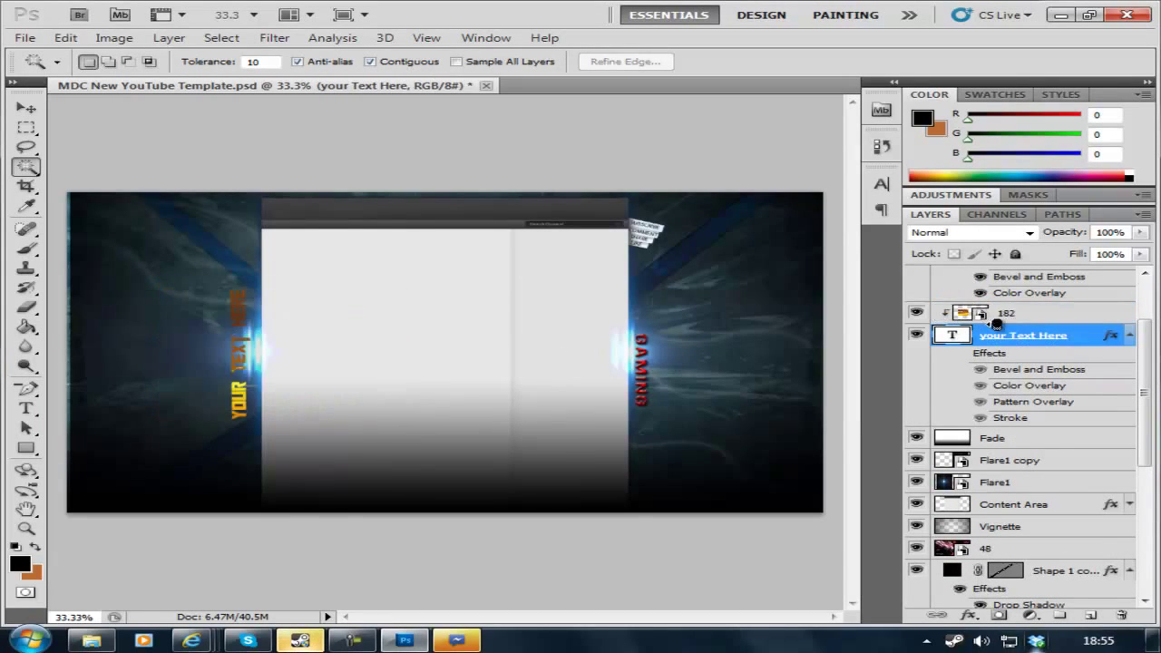
Step: Place texture 43 from the Textures folder clipped to the text
{"action": "left_click", "coordinate": [990, 318]}
{"action": "key", "text": "alt+Tab"}
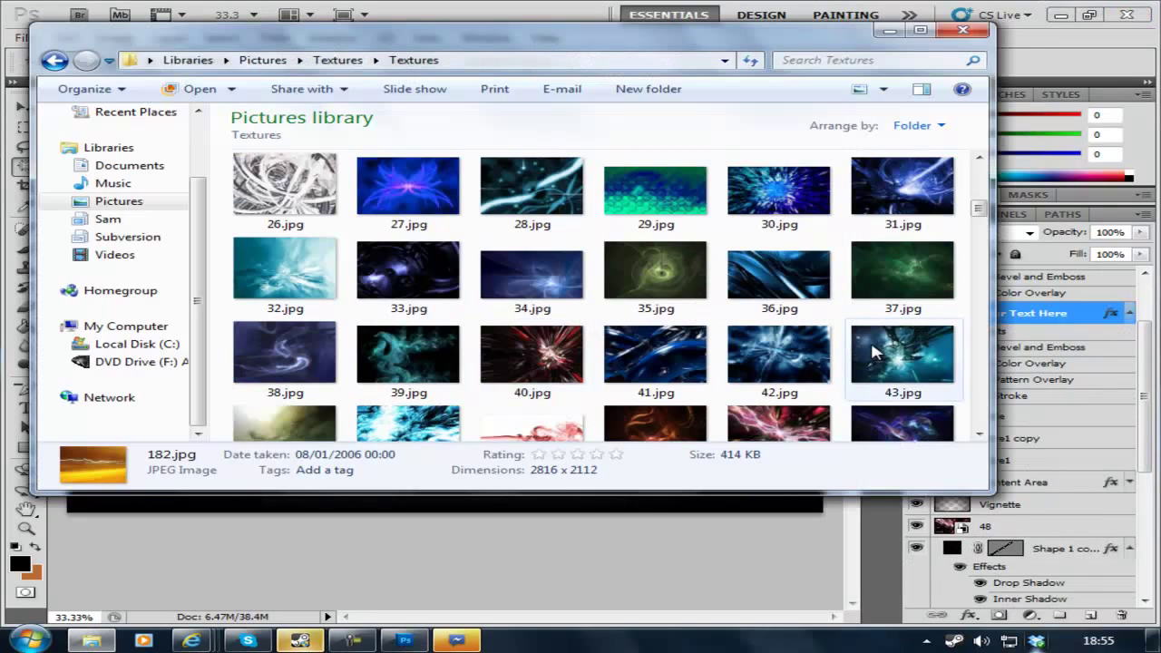
{"action": "left_click_drag", "start_coordinate": [899, 358], "coordinate": [508, 536]}
{"action": "key", "text": "Return"}
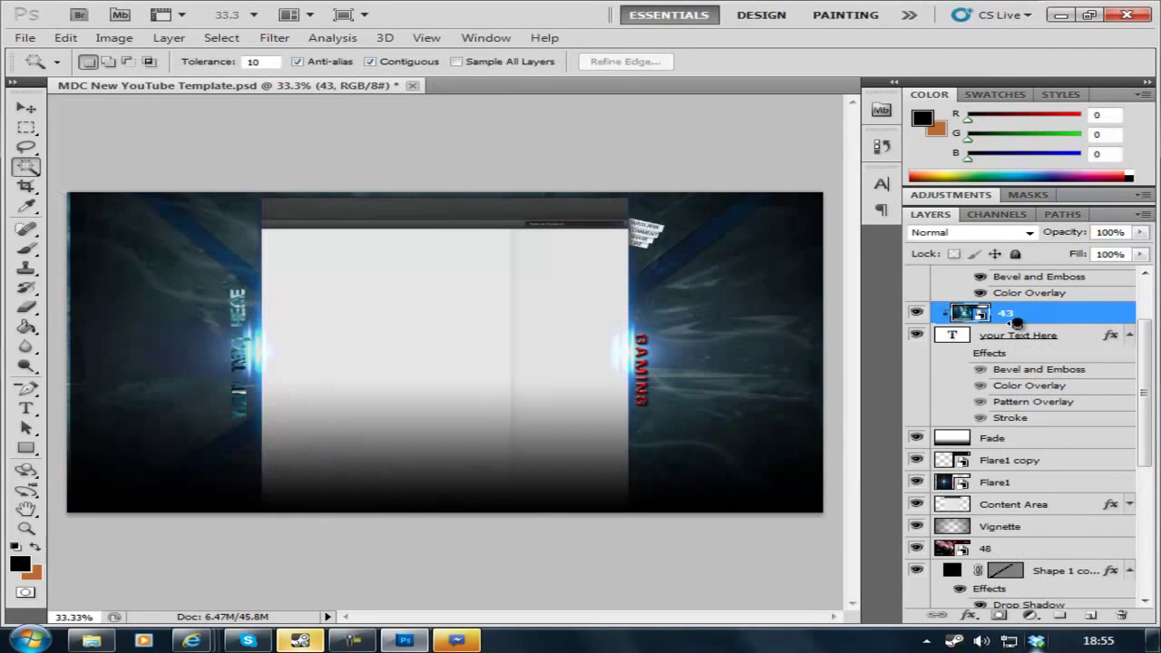
Step: Reposition the vertical YOUR TEXT HERE text about 50 px to the right
{"action": "scroll", "coordinate": [706, 537], "scroll_direction": "up", "scroll_amount": 3}
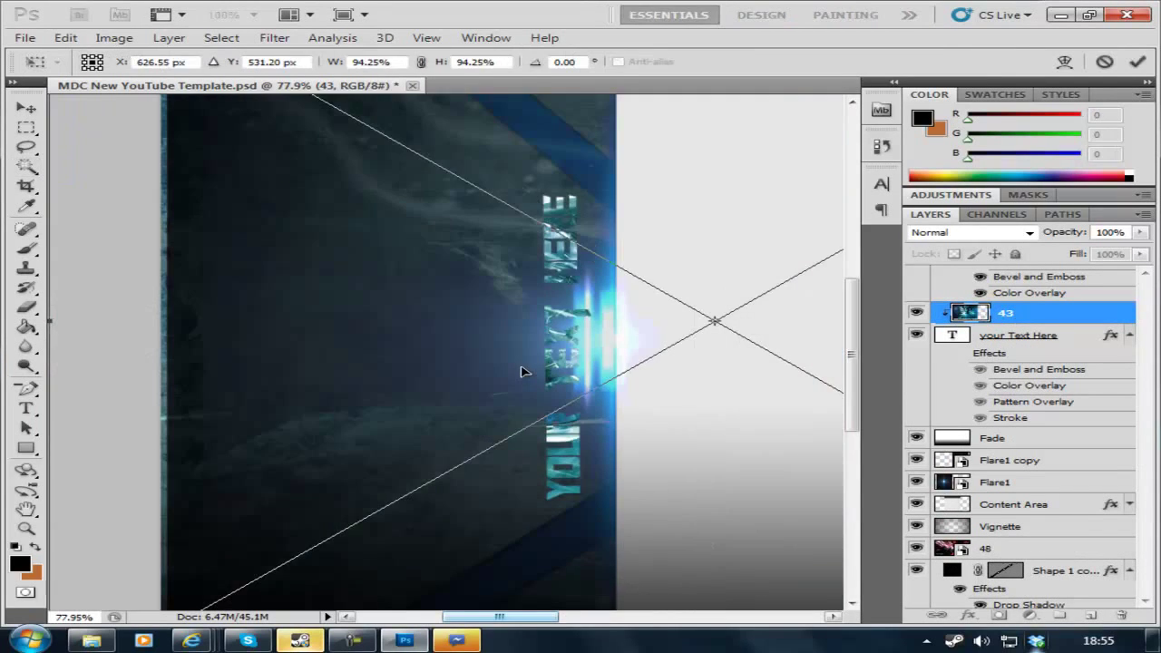
{"action": "left_click", "coordinate": [581, 350], "text": "ctrl"}
{"action": "key", "text": "ctrl+t"}
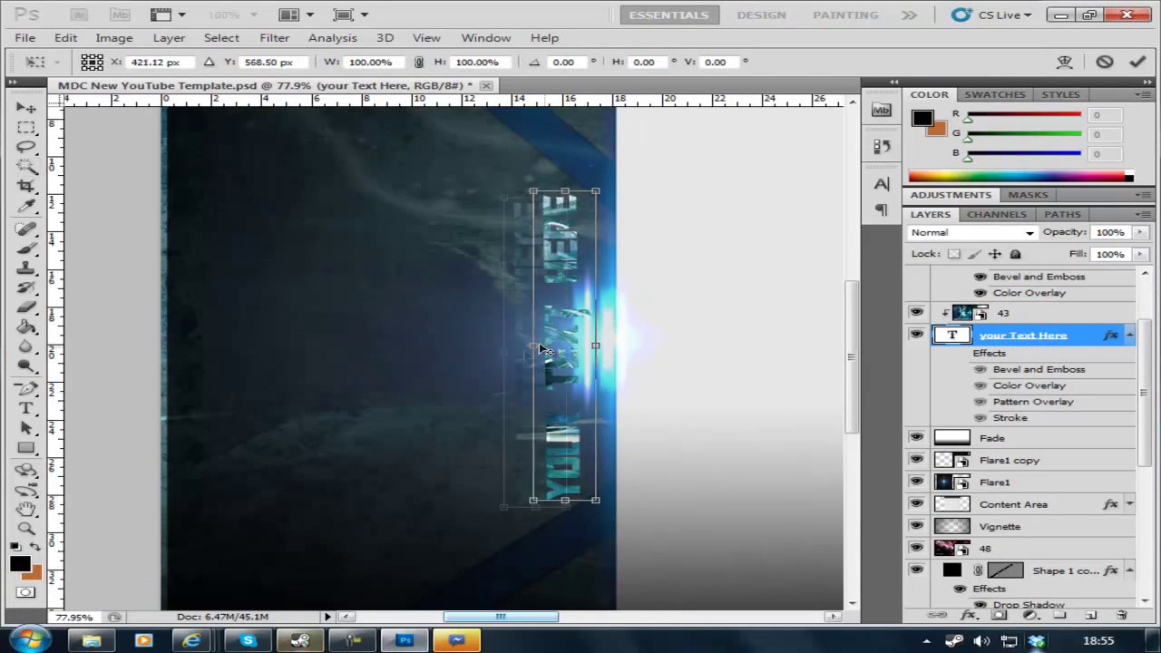
{"action": "left_click_drag", "start_coordinate": [555, 348], "coordinate": [527, 354]}
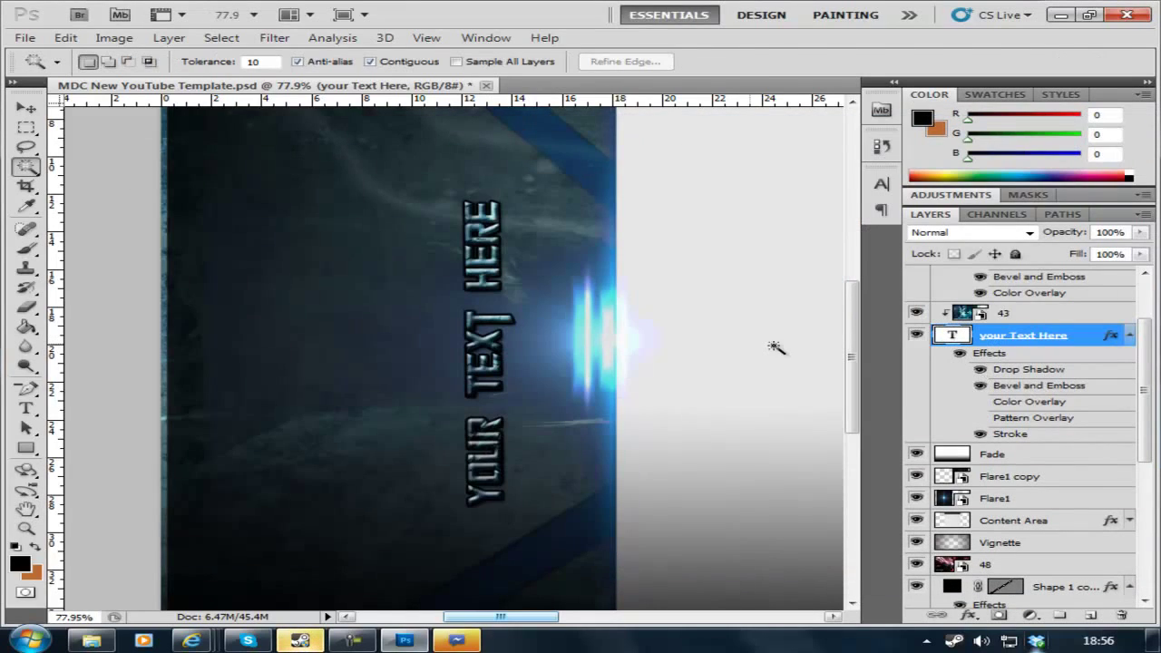
{"action": "key", "text": "ctrl+t"}
{"action": "left_click_drag", "start_coordinate": [492, 299], "coordinate": [537, 298]}
{"action": "key", "text": "Return"}
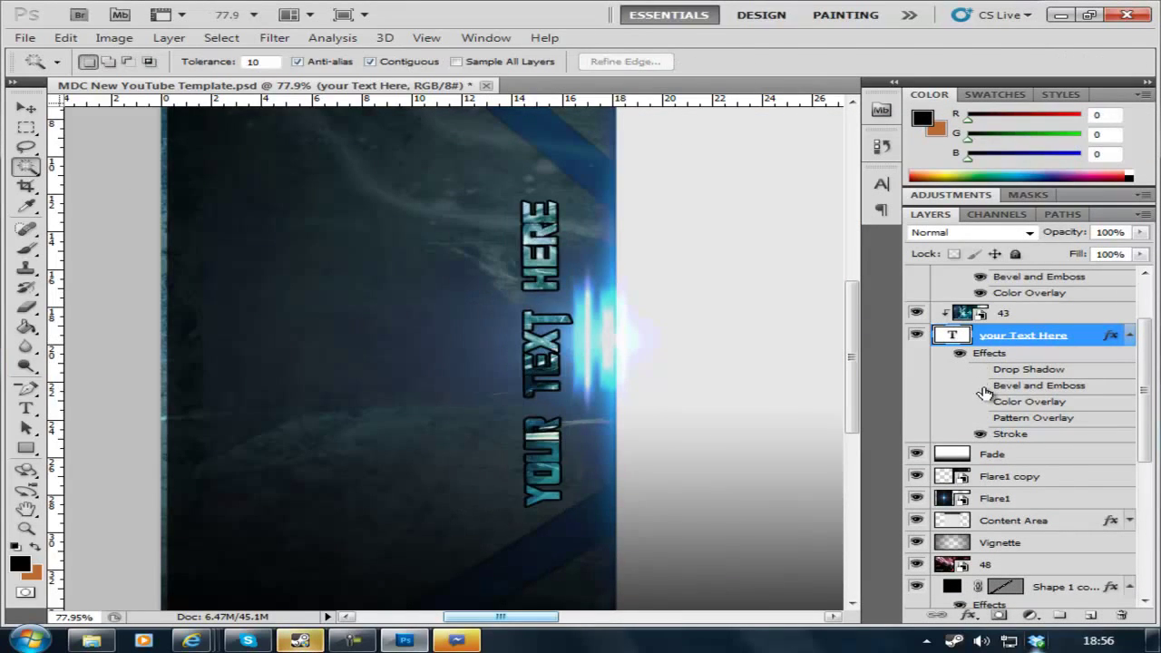
Step: Fit the banner in view and review YOUR TEXT HERE's bevel texture settings
{"action": "key", "text": "ctrl+0"}
{"action": "scroll", "coordinate": [717, 340], "scroll_direction": "up", "scroll_amount": 3}
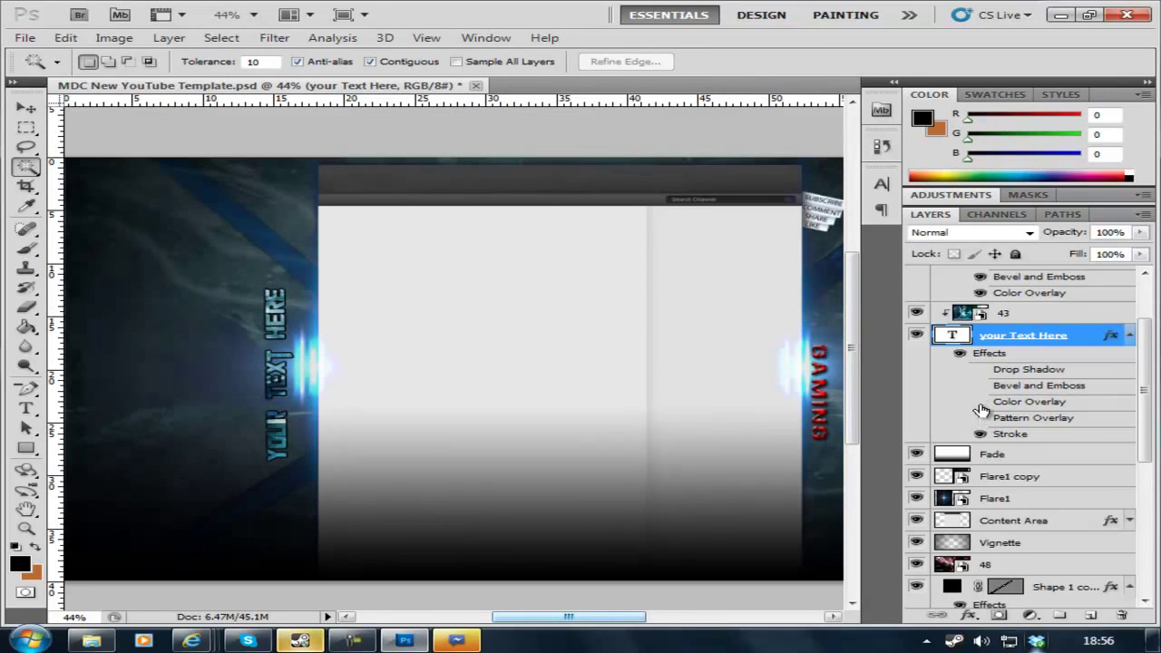
{"action": "double_click", "coordinate": [1080, 334]}
{"action": "left_click", "coordinate": [211, 351]}
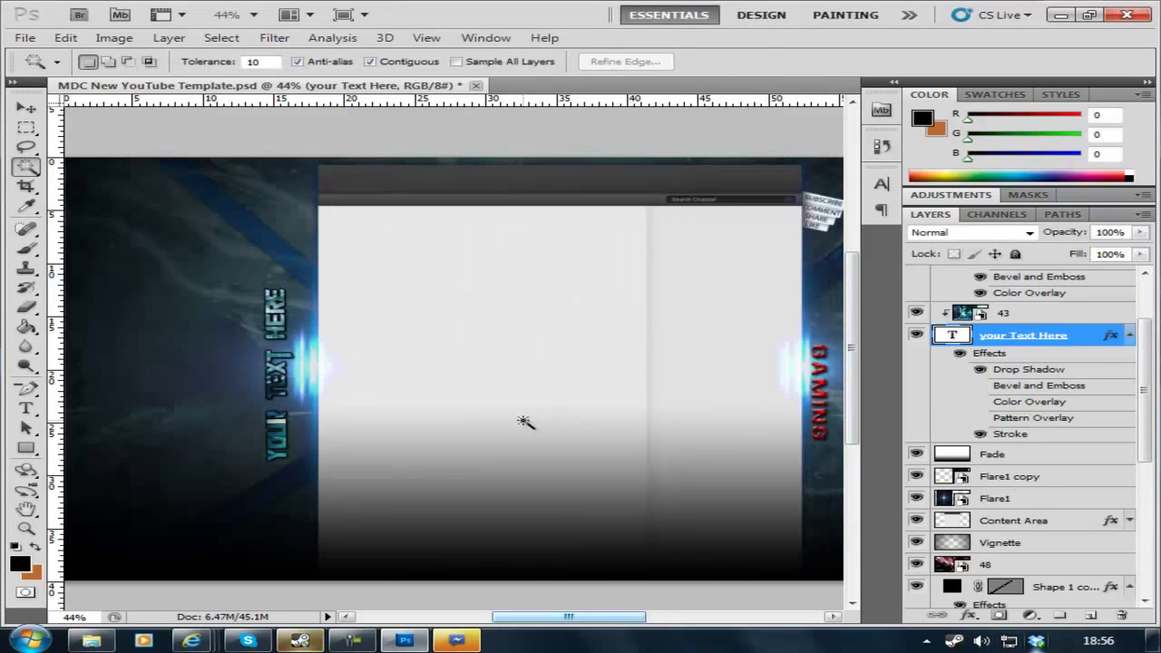
{"action": "scroll", "coordinate": [619, 376], "scroll_direction": "down", "scroll_amount": 10}
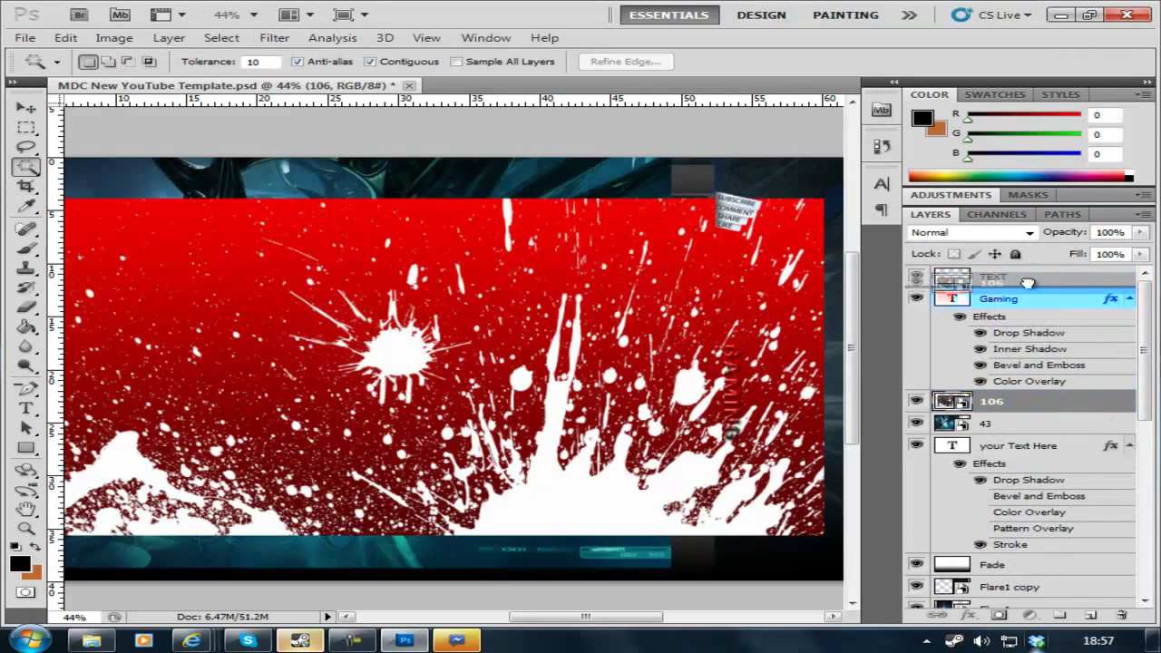
Step: Clip the red splatter and texture 101 onto the GAMING text
{"action": "left_click_drag", "start_coordinate": [1028, 284], "coordinate": [1028, 299]}
{"action": "left_click", "coordinate": [998, 310], "text": "alt"}
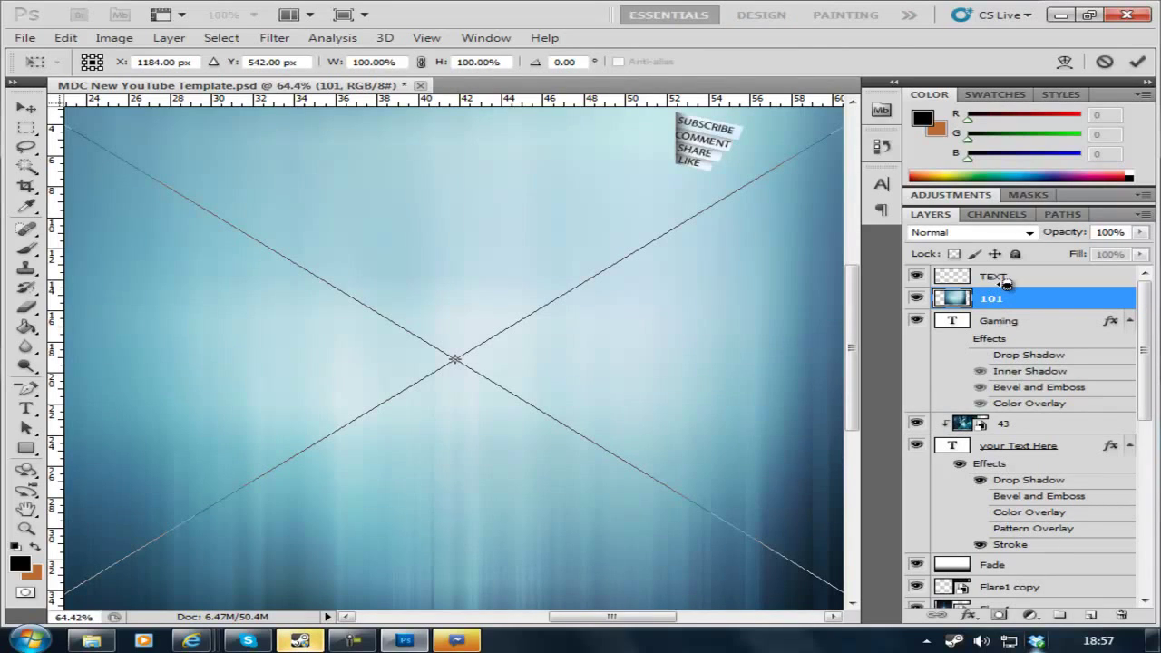
{"action": "left_click", "coordinate": [998, 309], "text": "alt"}
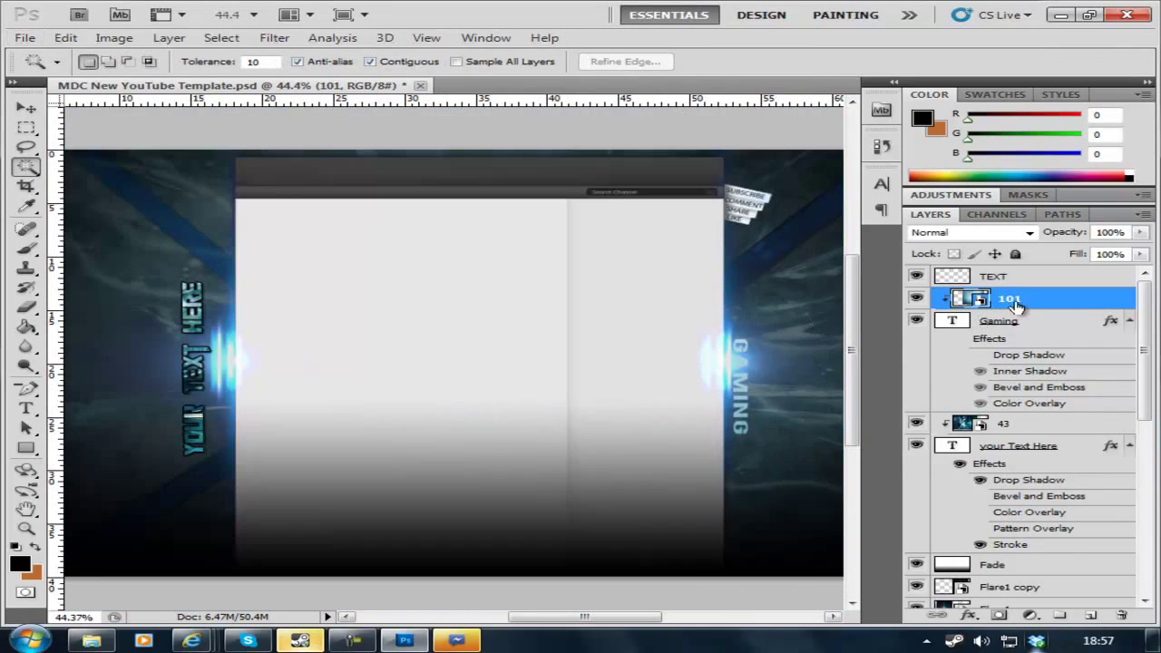
{"action": "key", "text": "Return"}
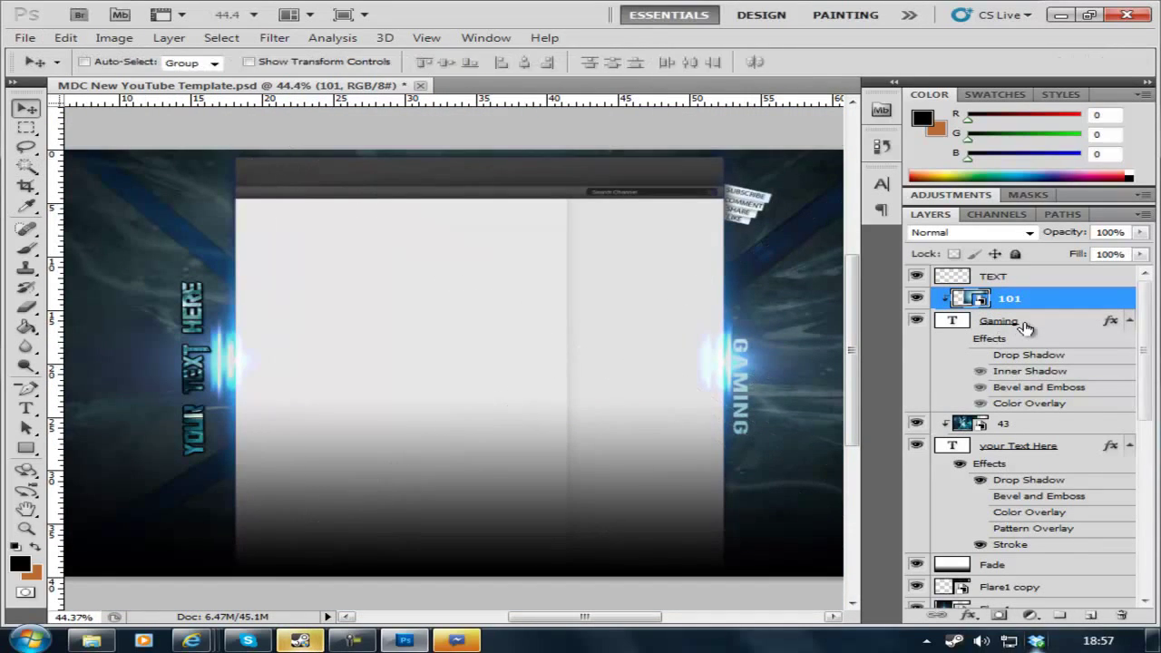
Step: Edit the GAMING text and run free transforms on it
{"action": "left_click", "coordinate": [998, 321]}
{"action": "key", "text": "ctrl+t"}
{"action": "key", "text": "Return"}
{"action": "key", "text": "ctrl+minus"}
{"action": "key", "text": "ctrl+plus"}
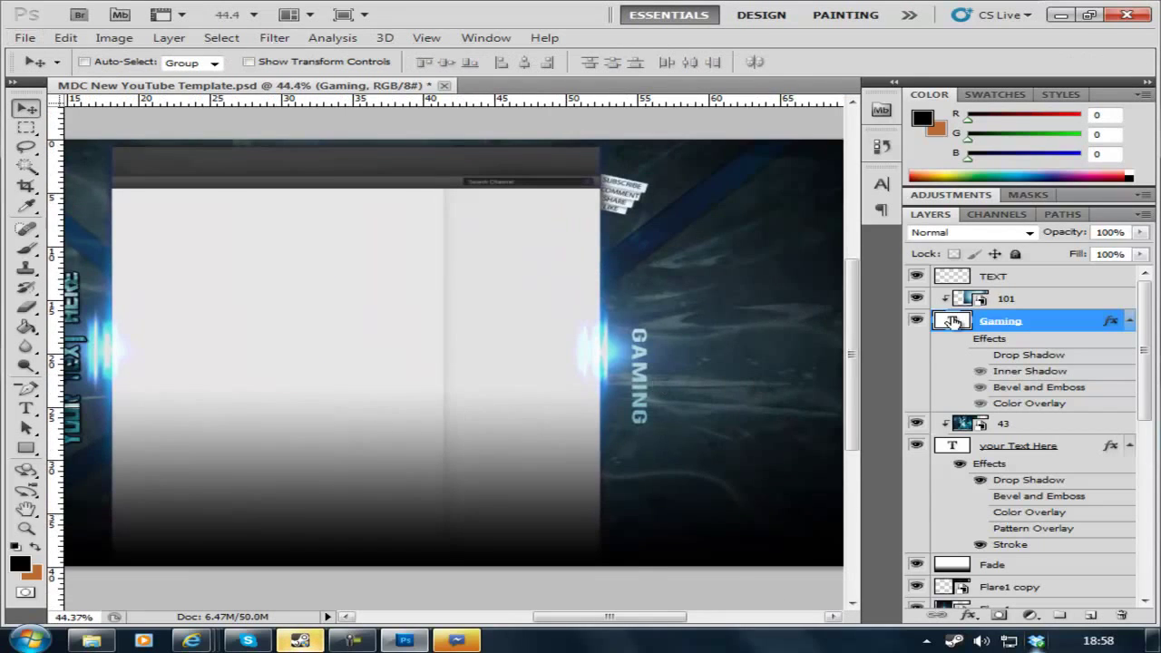
{"action": "double_click", "coordinate": [953, 321]}
{"action": "key", "text": "ctrl+t"}
{"action": "scroll", "coordinate": [633, 374], "scroll_direction": "down", "scroll_amount": 1, "text": "alt"}
{"action": "key", "text": "Return"}
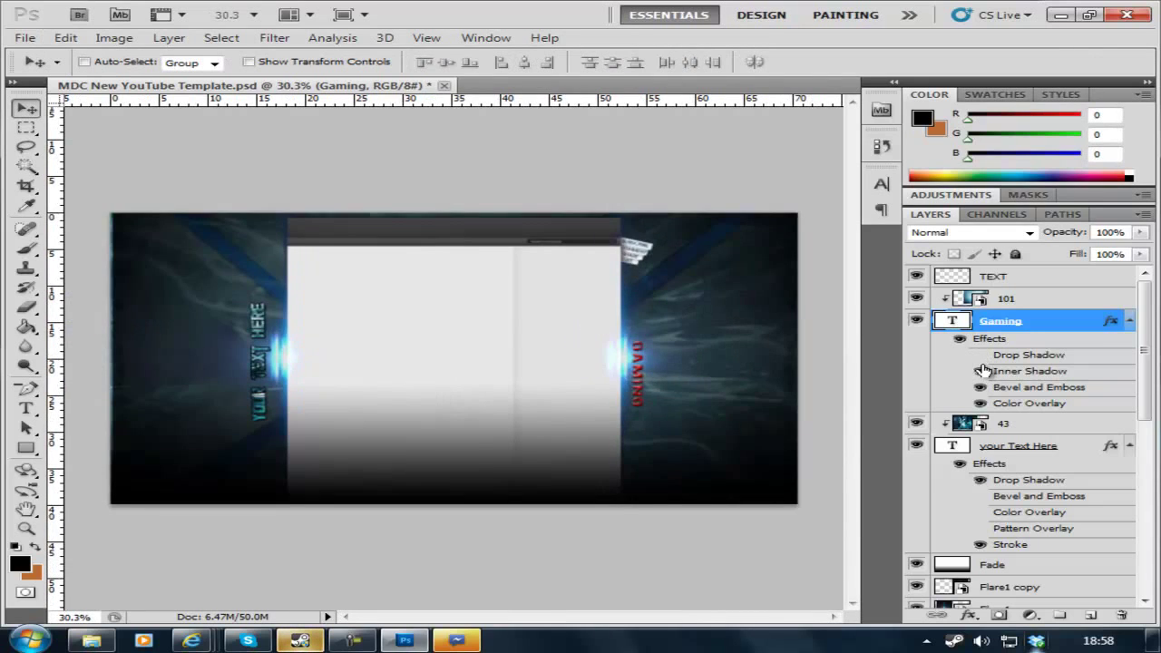
Step: Add a Stroke to the Gaming layer style and hide its Bevel and Emboss
{"action": "left_click", "coordinate": [1009, 301]}
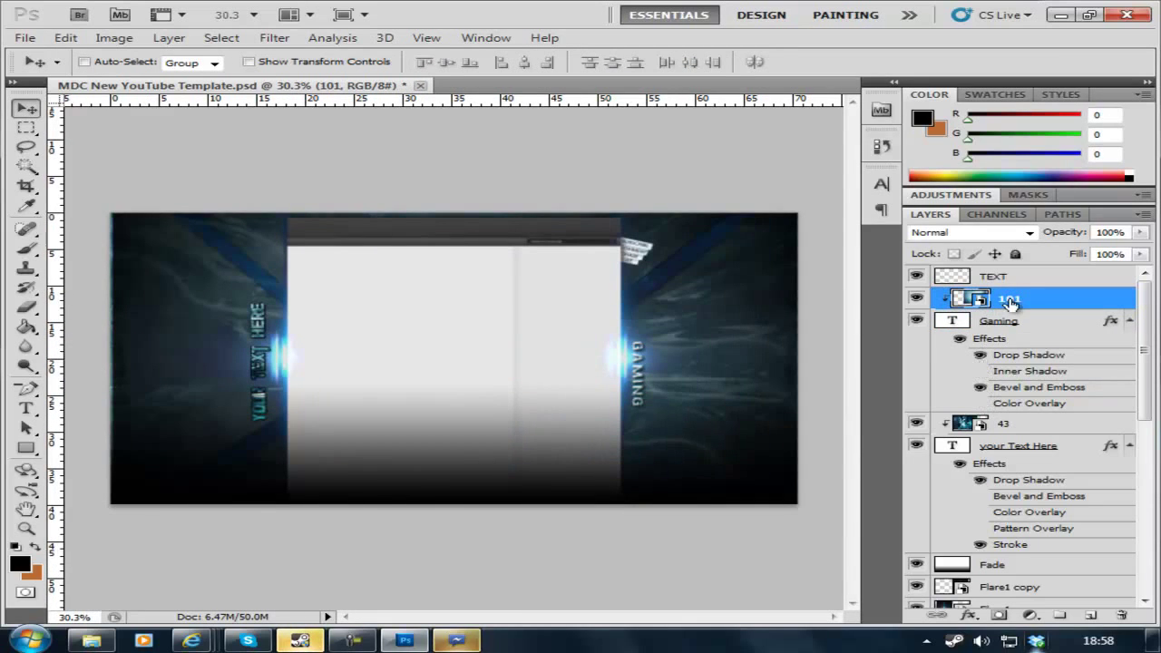
{"action": "double_click", "coordinate": [1062, 320]}
{"action": "left_click", "coordinate": [181, 443]}
{"action": "left_click", "coordinate": [752, 195]}
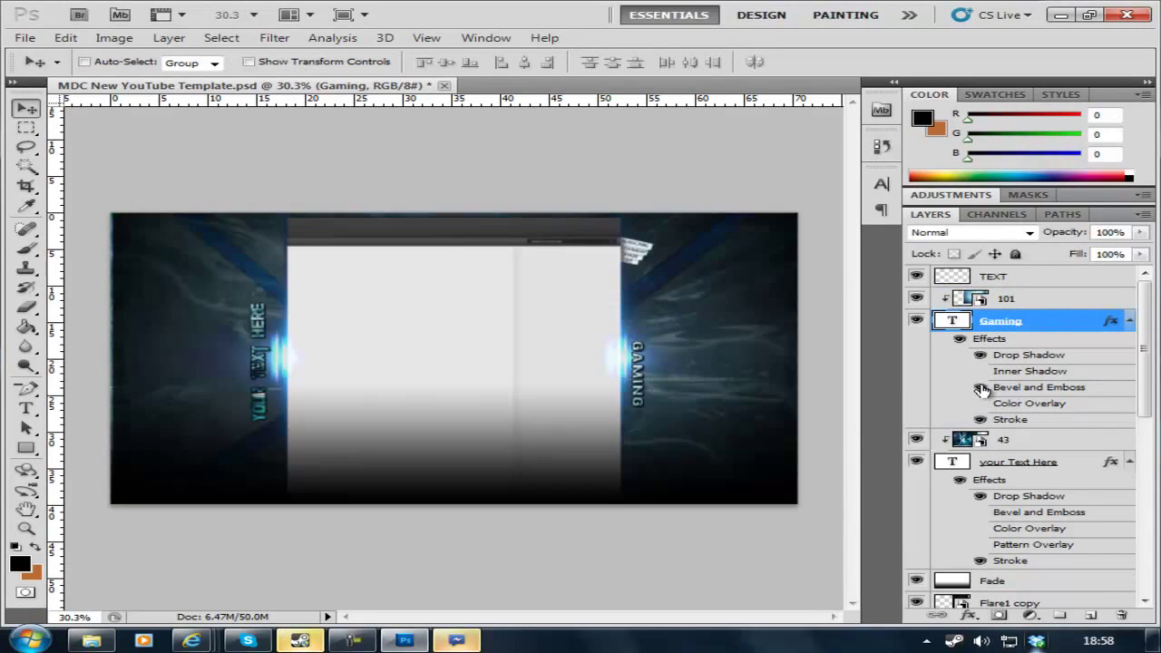
{"action": "left_click", "coordinate": [980, 387]}
Step: Duplicate layer 43 into a 43 copy texture and fit the banner on screen
{"action": "scroll", "coordinate": [637, 320], "scroll_direction": "up", "scroll_amount": 3}
{"action": "right_click", "coordinate": [944, 439]}
{"action": "left_click", "coordinate": [803, 208]}
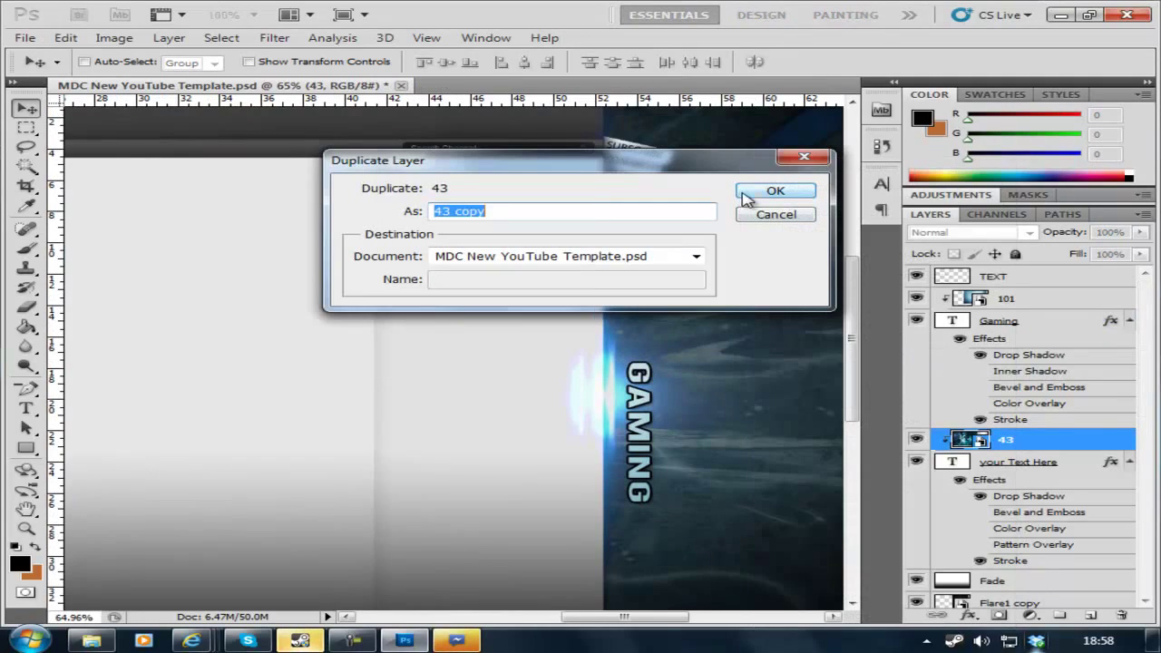
{"action": "left_click", "coordinate": [773, 191]}
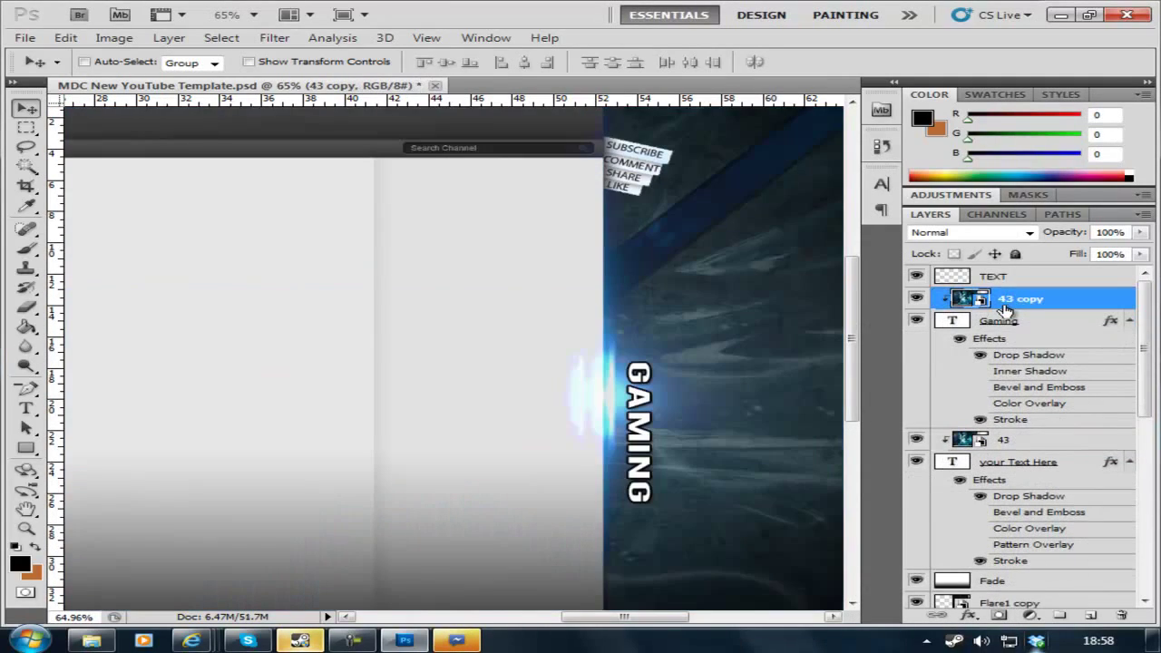
{"action": "key", "text": "ctrl+t"}
{"action": "key", "text": "Return"}
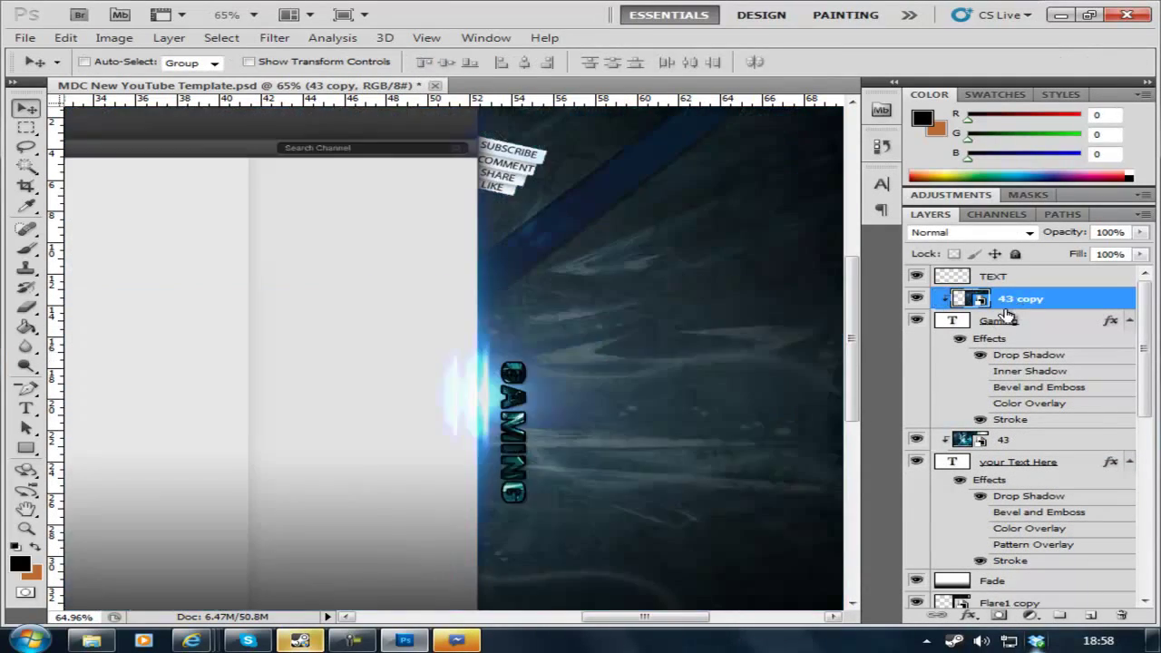
{"action": "key", "text": "ctrl+0"}
Step: Place texture 48, clip it to GAMING, and move it across the label
{"action": "left_click", "coordinate": [24, 38]}
{"action": "left_click", "coordinate": [55, 390]}
{"action": "double_click", "coordinate": [778, 363]}
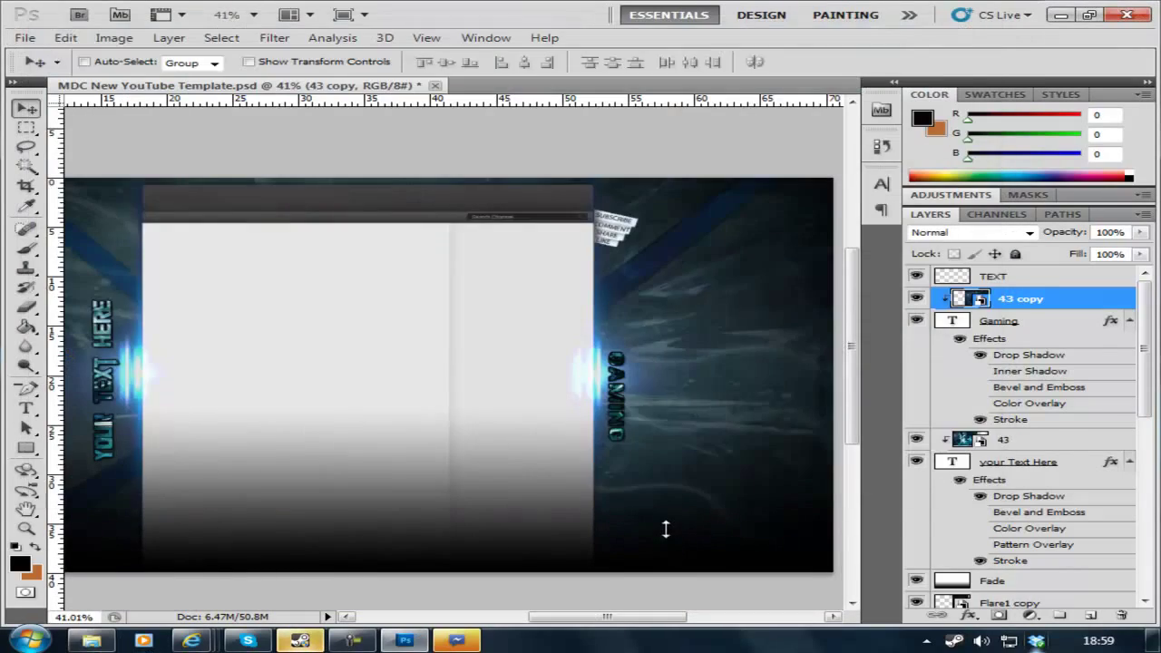
{"action": "key", "text": "Return"}
{"action": "left_click", "coordinate": [1014, 322]}
{"action": "left_click", "coordinate": [985, 298]}
{"action": "key", "text": "ctrl+alt+g"}
{"action": "key", "text": "ctrl+t"}
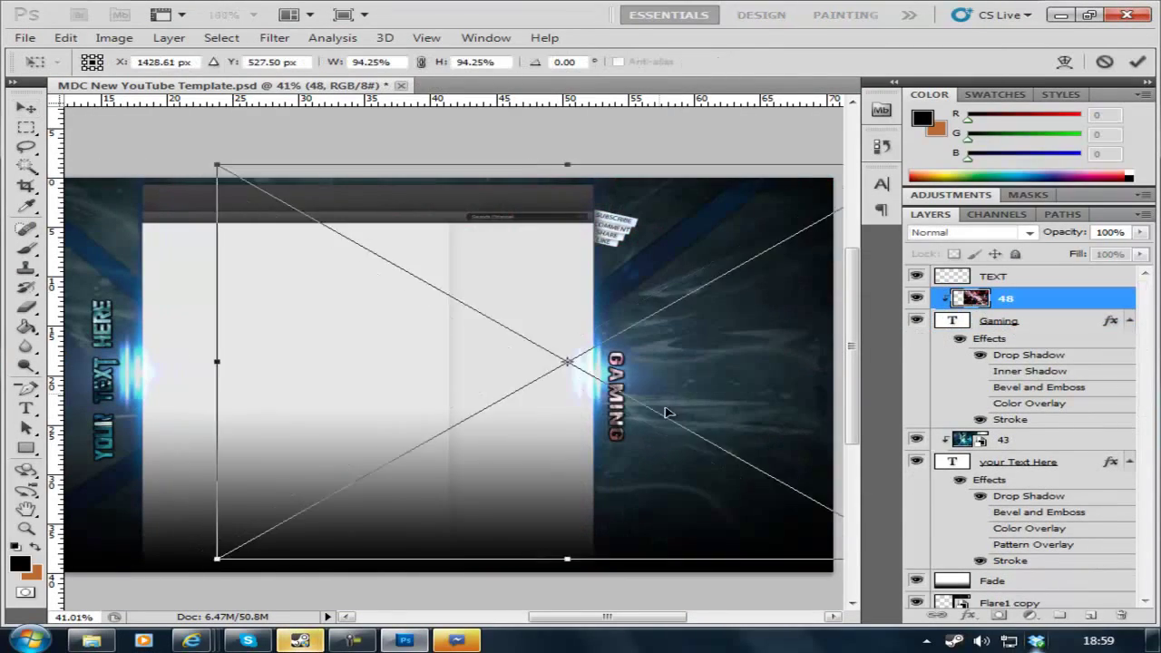
{"action": "mouse_move", "coordinate": [666, 407]}
{"action": "left_mouse_down"}
{"action": "mouse_move", "coordinate": [731, 466]}
{"action": "mouse_move", "coordinate": [532, 396]}
{"action": "mouse_move", "coordinate": [625, 329]}
{"action": "left_mouse_up"}
Step: Delete texture 48, try BatmanForeverAlternate on GAMING, and scale it slightly wider
{"action": "key", "text": "Return"}
{"action": "key", "text": "Delete"}
{"action": "double_click", "coordinate": [969, 300]}
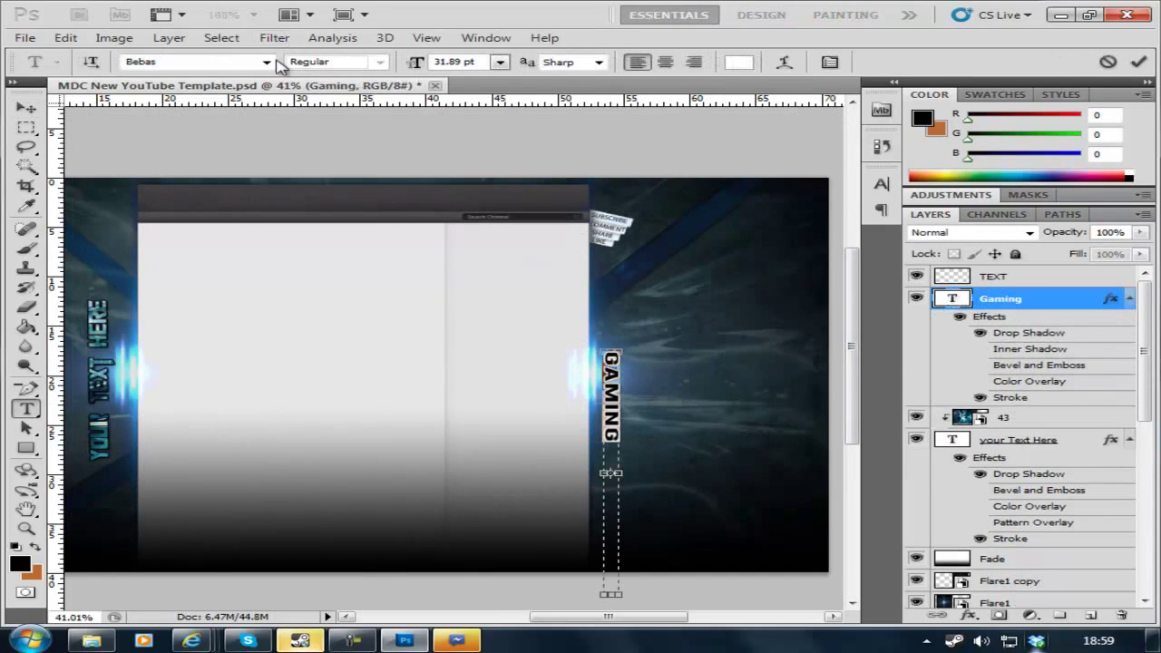
{"action": "left_click", "coordinate": [266, 61]}
{"action": "scroll", "coordinate": [254, 181], "scroll_direction": "up", "scroll_amount": 3}
{"action": "left_click", "coordinate": [200, 76]}
{"action": "key", "text": "ctrl+Return"}
{"action": "key", "text": "ctrl+t"}
{"action": "left_click_drag", "start_coordinate": [622, 531], "coordinate": [629, 531]}
{"action": "key", "text": "Return"}
Step: Try Sonic XBd BT, then set GAMING to Vermin Vibes Roundhouse
{"action": "double_click", "coordinate": [963, 299]}
{"action": "left_click", "coordinate": [266, 61]}
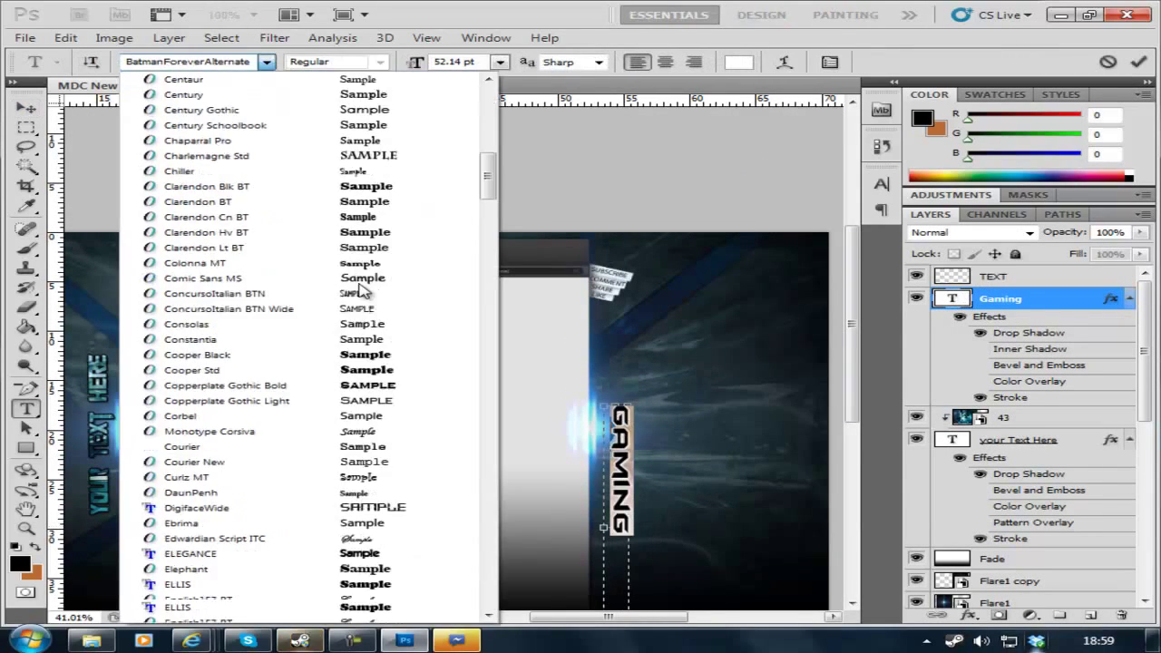
{"action": "scroll", "coordinate": [390, 409], "scroll_direction": "down", "scroll_amount": 10}
{"action": "scroll", "coordinate": [390, 472], "scroll_direction": "down", "scroll_amount": 7}
{"action": "scroll", "coordinate": [436, 481], "scroll_direction": "down", "scroll_amount": 15}
{"action": "scroll", "coordinate": [472, 417], "scroll_direction": "up", "scroll_amount": 5}
{"action": "scroll", "coordinate": [472, 415], "scroll_direction": "down", "scroll_amount": 1}
{"action": "left_click", "coordinate": [363, 495]}
{"action": "left_click", "coordinate": [268, 62]}
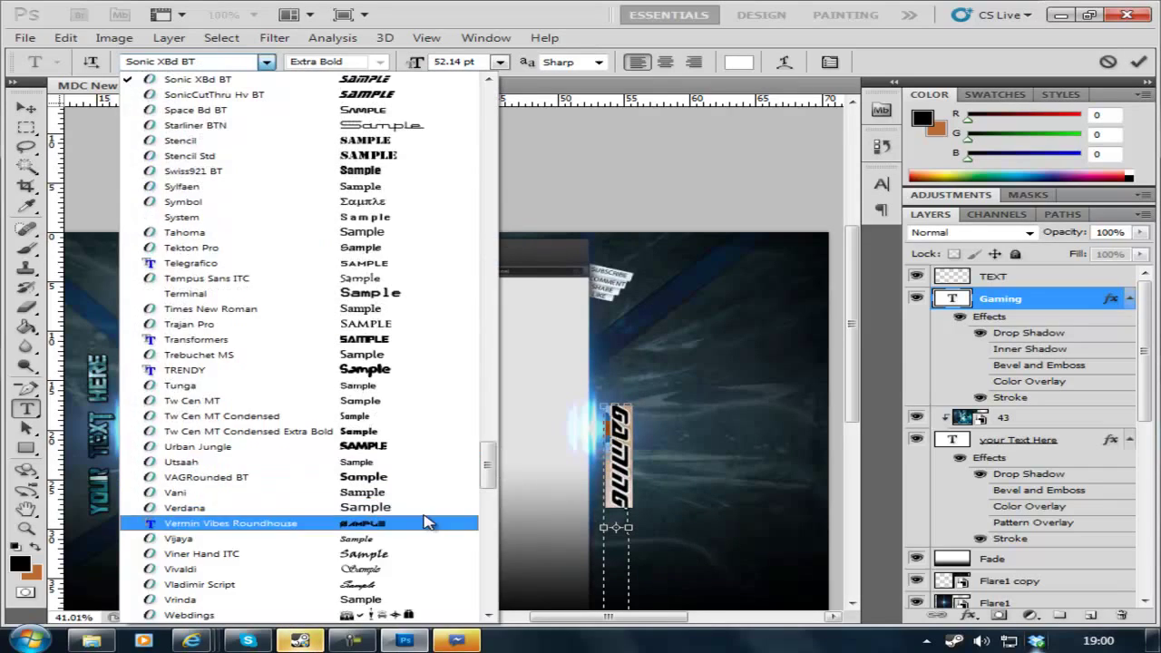
{"action": "left_click", "coordinate": [428, 518]}
{"action": "key", "text": "ctrl+Return"}
{"action": "key", "text": "v"}
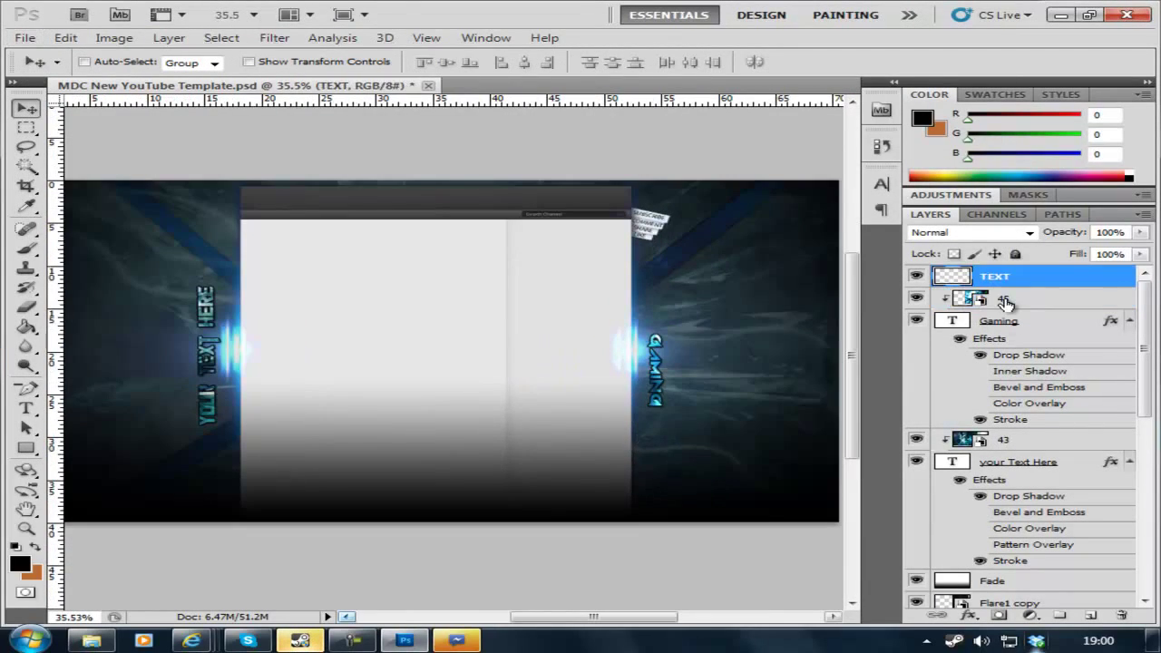
Step: Group the background layers and name the group 'Do not touch'
{"action": "left_click", "coordinate": [998, 321]}
{"action": "key", "text": "ctrl+t"}
{"action": "key", "text": "Return"}
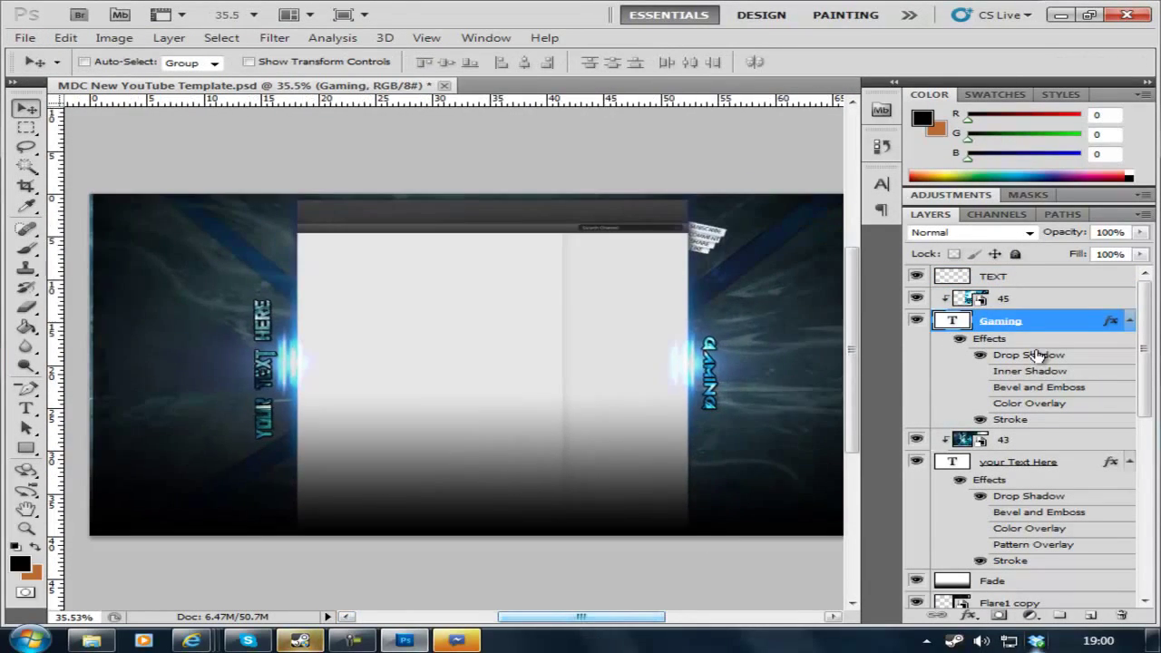
{"action": "scroll", "coordinate": [1025, 544], "scroll_direction": "down", "scroll_amount": 5}
{"action": "scroll", "coordinate": [1025, 603], "scroll_direction": "down", "scroll_amount": 5}
{"action": "key", "text": "ctrl+g"}
{"action": "double_click", "coordinate": [1008, 275]}
{"action": "type", "text": "Do no"}
{"action": "key", "text": "Return"}
{"action": "key", "text": "v"}
Step: Move the Do not touch group down the stack, undoing the Fade layer move
{"action": "left_click_drag", "start_coordinate": [975, 277], "coordinate": [1044, 564]}
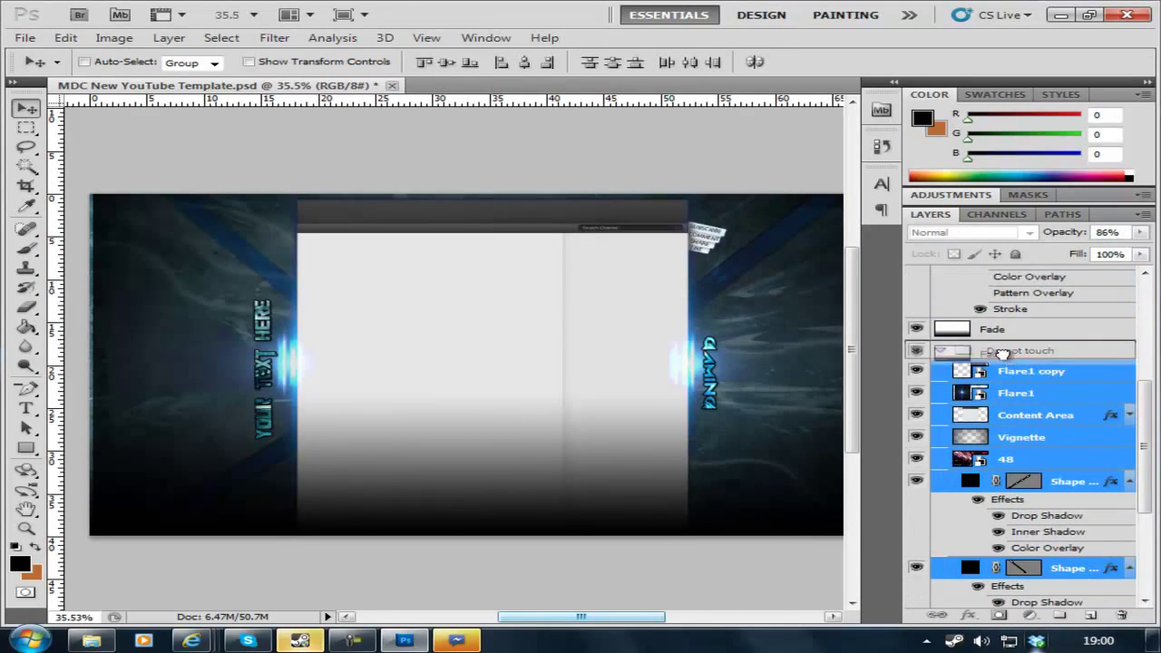
{"action": "left_click_drag", "start_coordinate": [1044, 564], "coordinate": [1034, 594]}
{"action": "scroll", "coordinate": [957, 517], "scroll_direction": "up", "scroll_amount": 5}
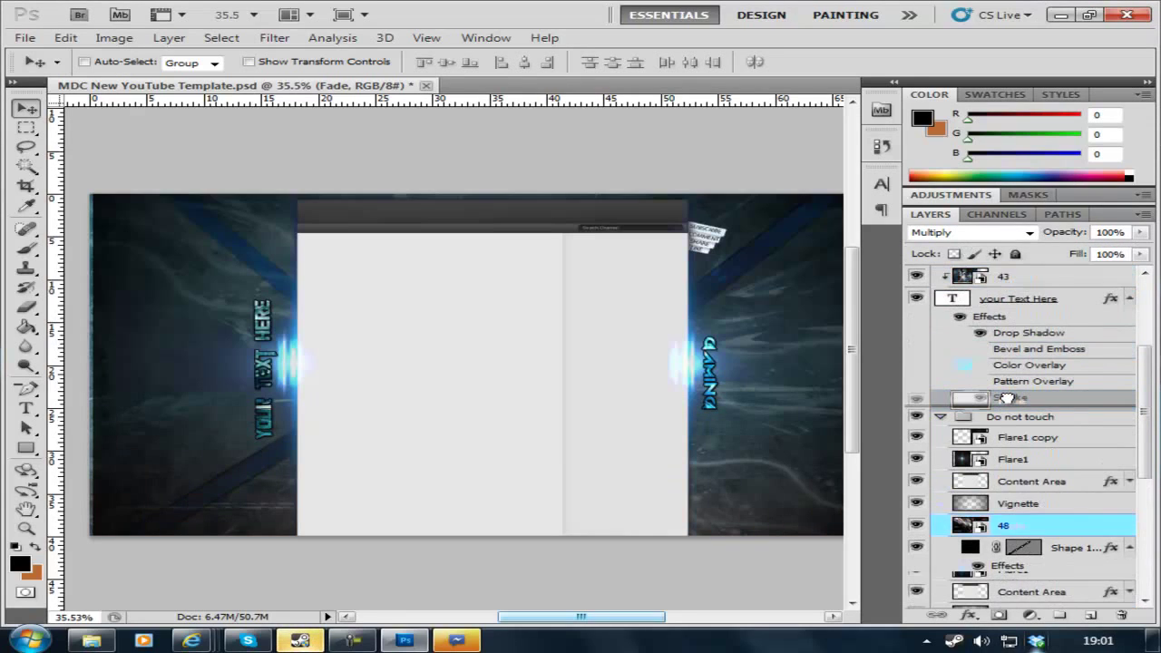
{"action": "key", "text": "ctrl+z"}
Step: Lower the top edge of the Fade gradient with free transform
{"action": "key", "text": "ctrl+t"}
{"action": "left_click_drag", "start_coordinate": [494, 203], "coordinate": [494, 256]}
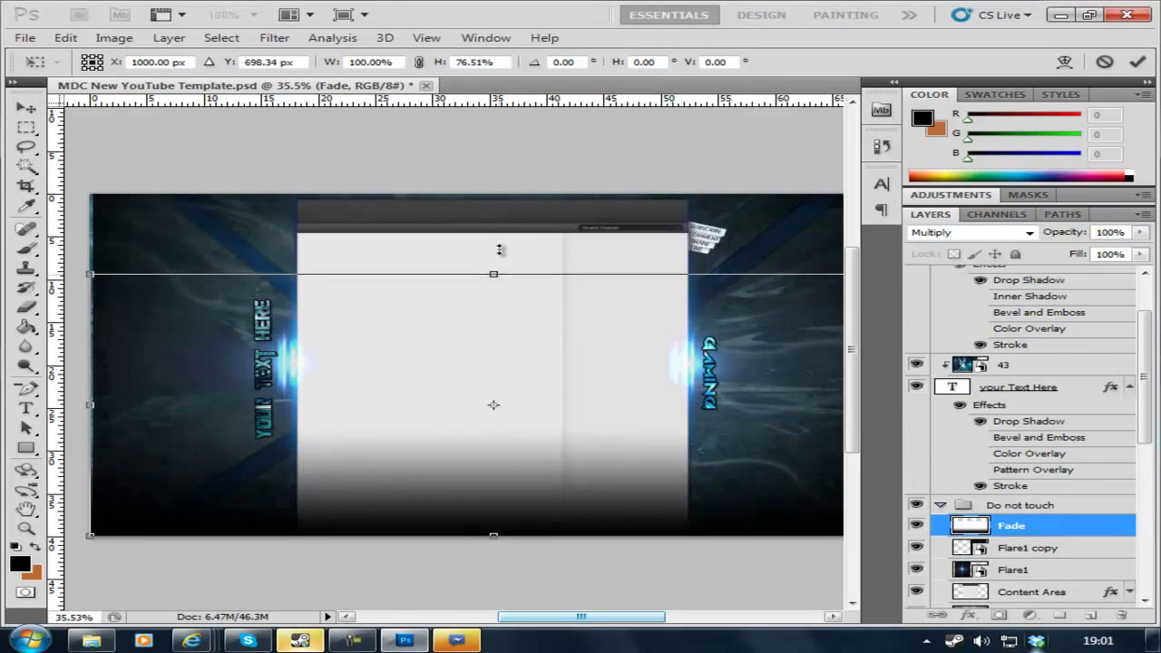
{"action": "key", "text": "Return"}
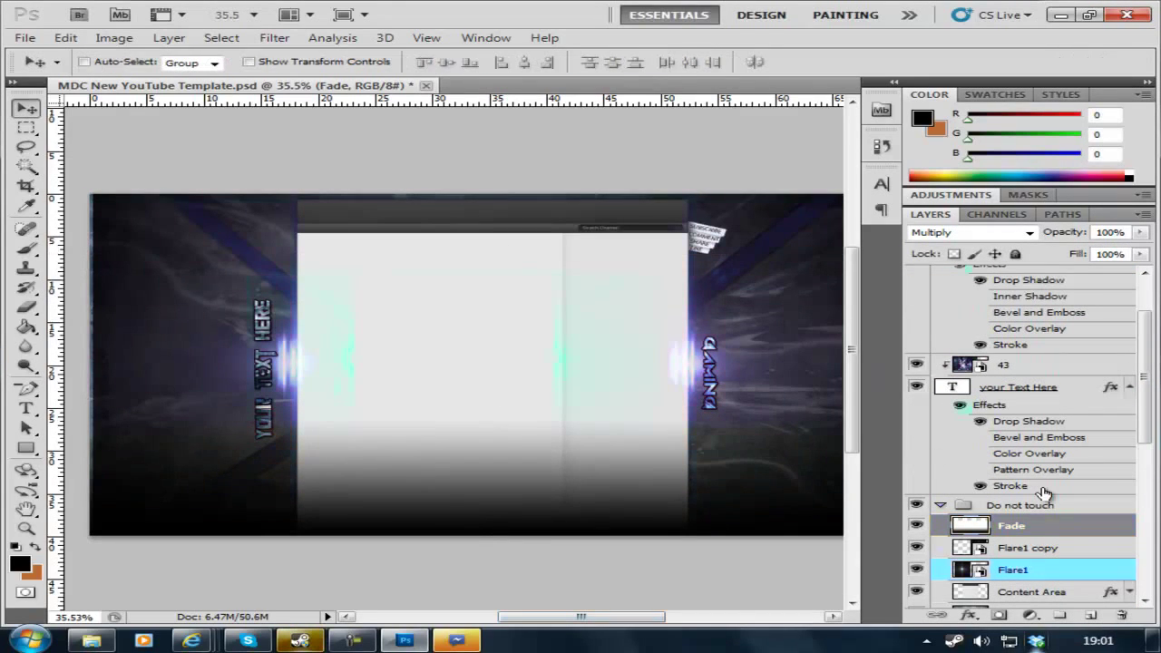
{"action": "scroll", "coordinate": [1045, 493], "scroll_direction": "up", "scroll_amount": 1}
{"action": "scroll", "coordinate": [764, 373], "scroll_direction": "down", "scroll_amount": 1}
{"action": "scroll", "coordinate": [646, 392], "scroll_direction": "up", "scroll_amount": 5}
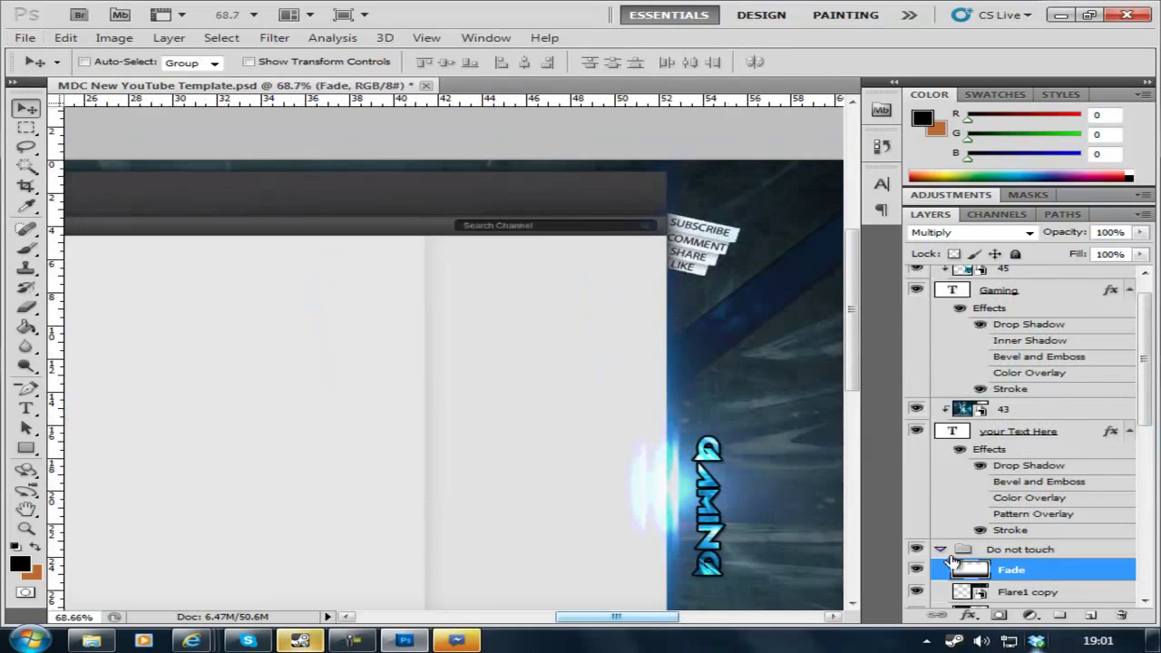
Step: Collapse the Do not touch group in the Layers panel
{"action": "left_click", "coordinate": [940, 549]}
{"action": "right_click", "coordinate": [978, 528]}
{"action": "key", "text": "Escape"}
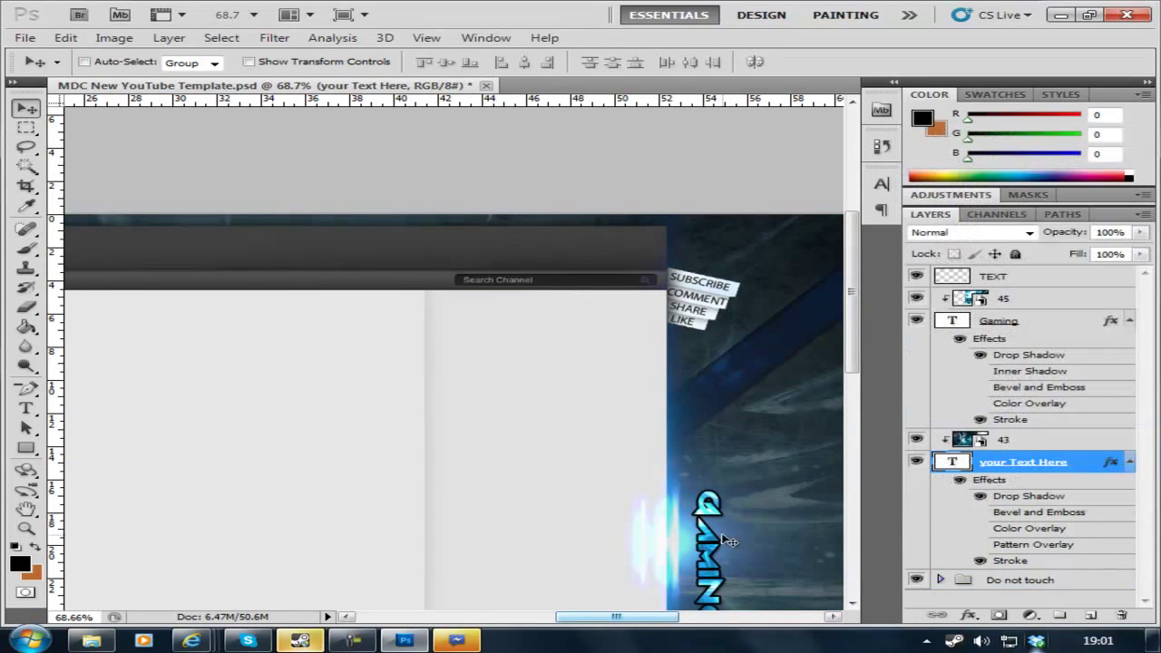
{"action": "scroll", "coordinate": [648, 432], "scroll_direction": "up", "scroll_amount": 2}
{"action": "scroll", "coordinate": [648, 432], "scroll_direction": "up", "scroll_amount": 3}
{"action": "scroll", "coordinate": [647, 432], "scroll_direction": "up", "scroll_amount": 1}
Step: Draw a credit text box along the banner's top edge in a blue colour
{"action": "key", "text": "t"}
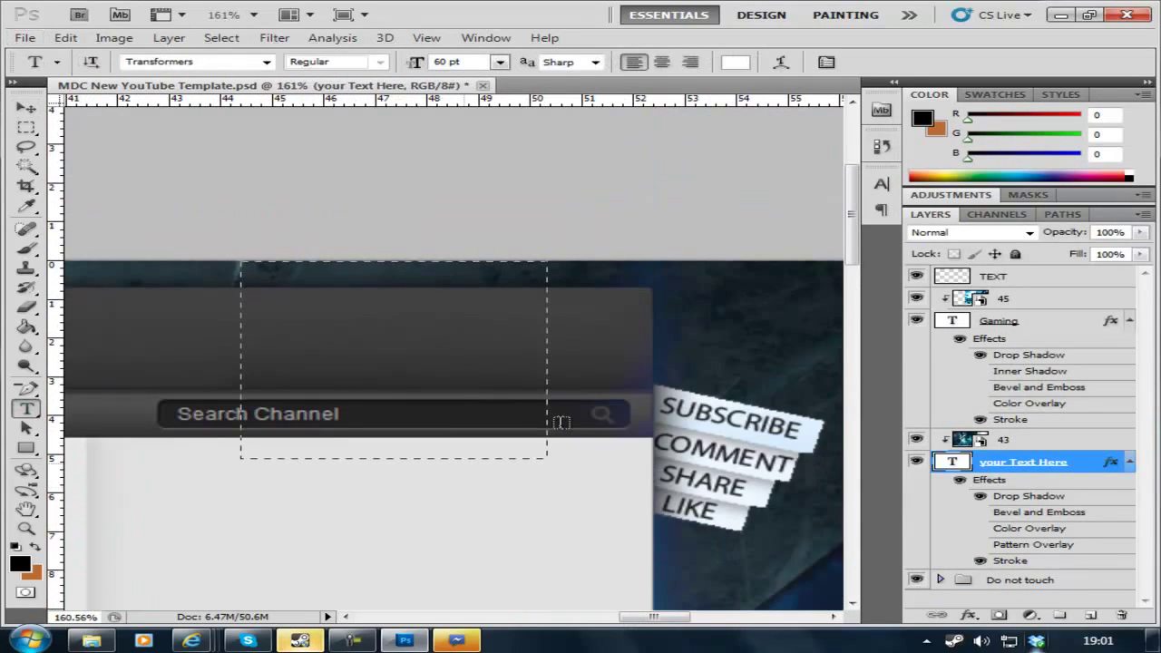
{"action": "left_click_drag", "start_coordinate": [562, 422], "coordinate": [653, 288]}
{"action": "left_click", "coordinate": [738, 62]}
{"action": "left_click", "coordinate": [825, 465]}
{"action": "left_click", "coordinate": [778, 445]}
{"action": "left_click", "coordinate": [1016, 320]}
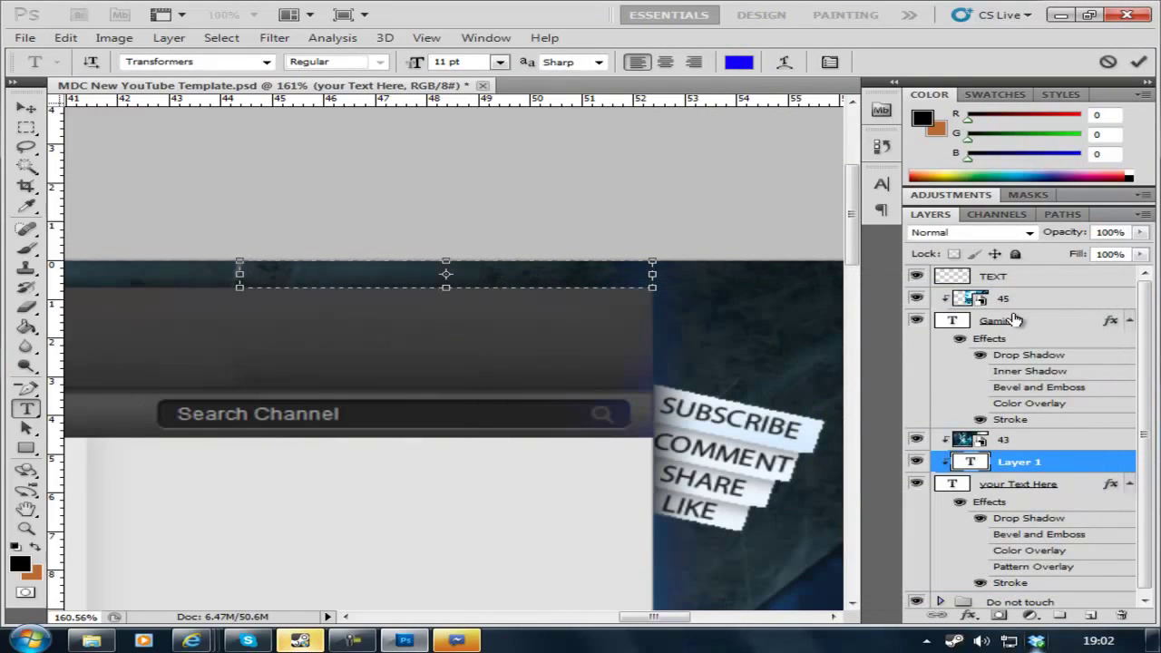
Step: Set the credit text to Bebas, move its layer to the top, and place it above the header
{"action": "key", "text": "ctrl+a"}
{"action": "left_click", "coordinate": [267, 61]}
{"action": "left_click", "coordinate": [195, 62]}
{"action": "type", "text": "Bebas"}
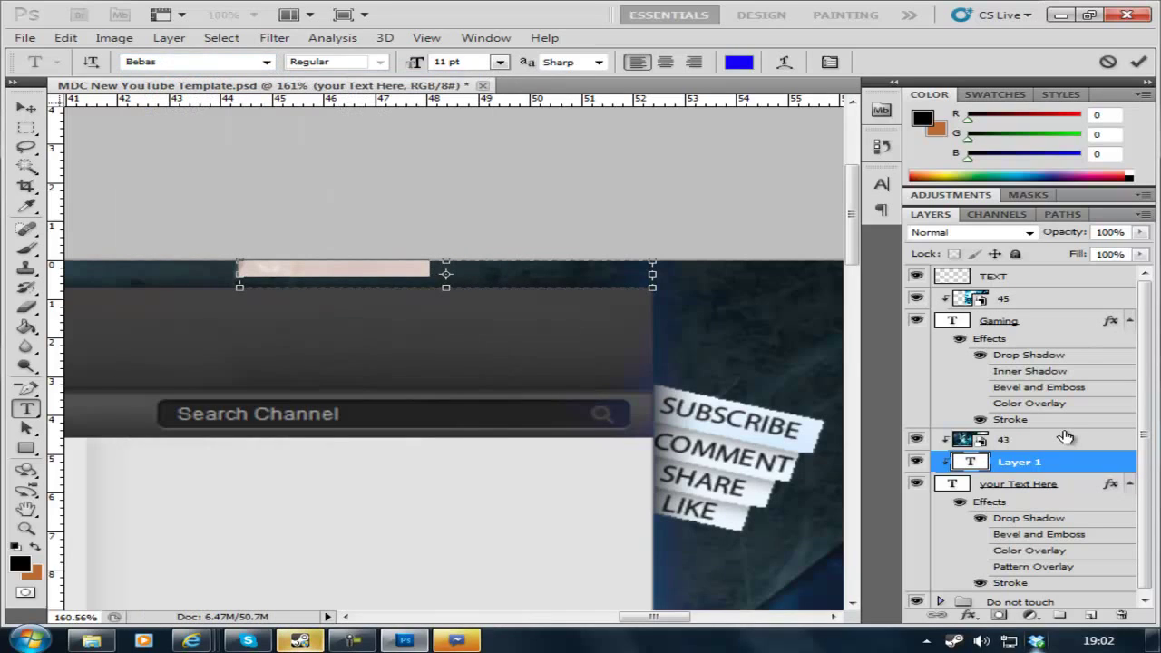
{"action": "left_click", "coordinate": [1044, 443]}
{"action": "left_click_drag", "start_coordinate": [1044, 442], "coordinate": [1043, 272]}
{"action": "left_click_drag", "start_coordinate": [446, 269], "coordinate": [687, 293]}
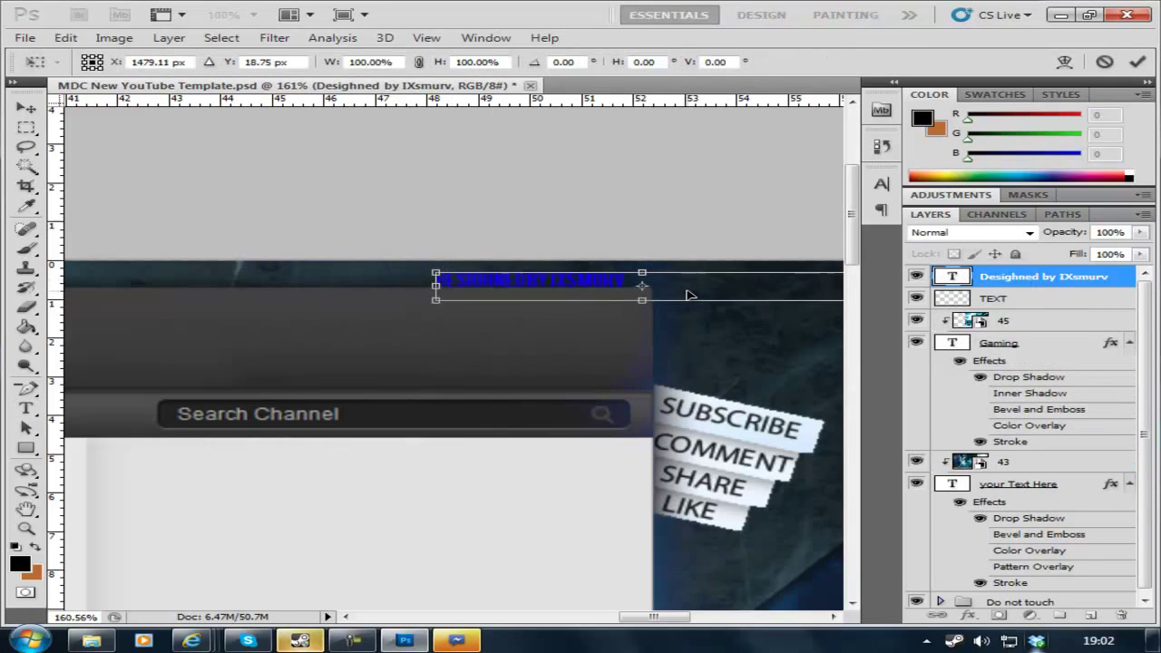
Step: Change the credit text colour to white
{"action": "double_click", "coordinate": [944, 277]}
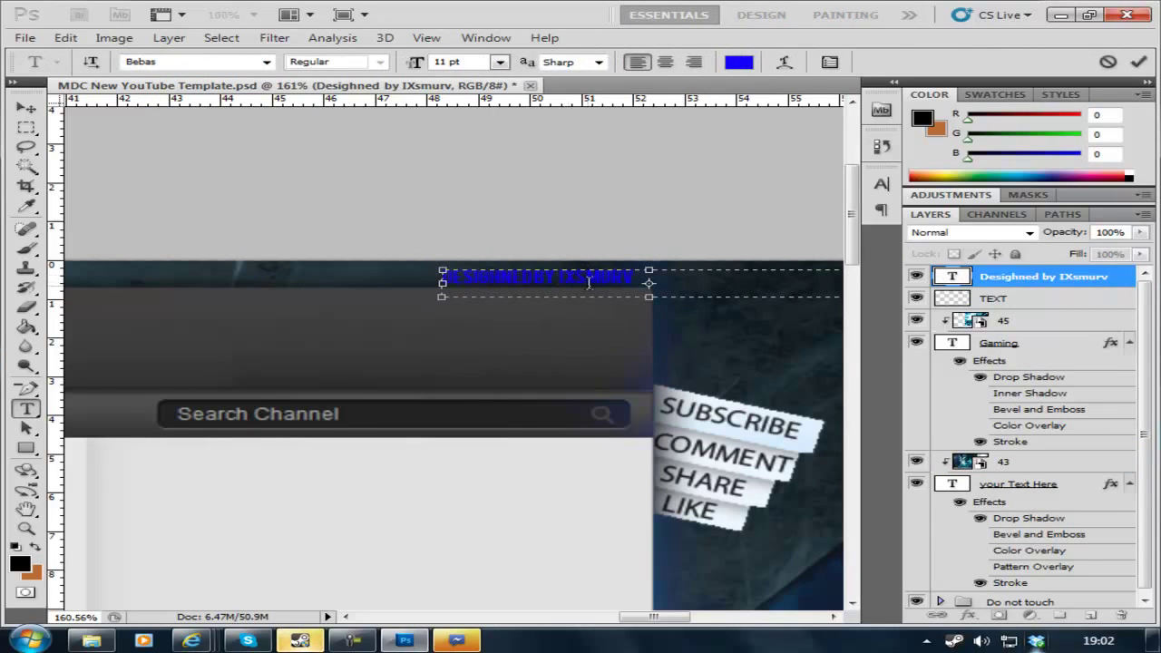
{"action": "left_click", "coordinate": [740, 62]}
{"action": "key", "text": "Return"}
{"action": "left_click", "coordinate": [26, 107]}
{"action": "scroll", "coordinate": [552, 326], "scroll_direction": "down", "scroll_amount": 3}
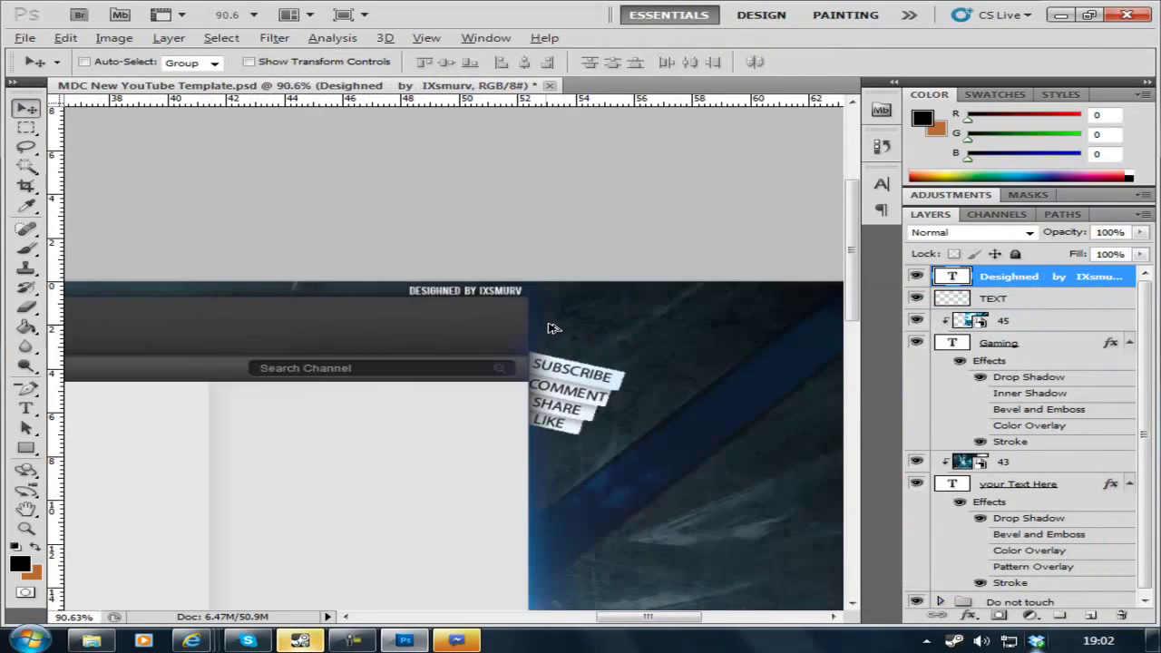
{"action": "scroll", "coordinate": [622, 578], "scroll_direction": "down", "scroll_amount": 5}
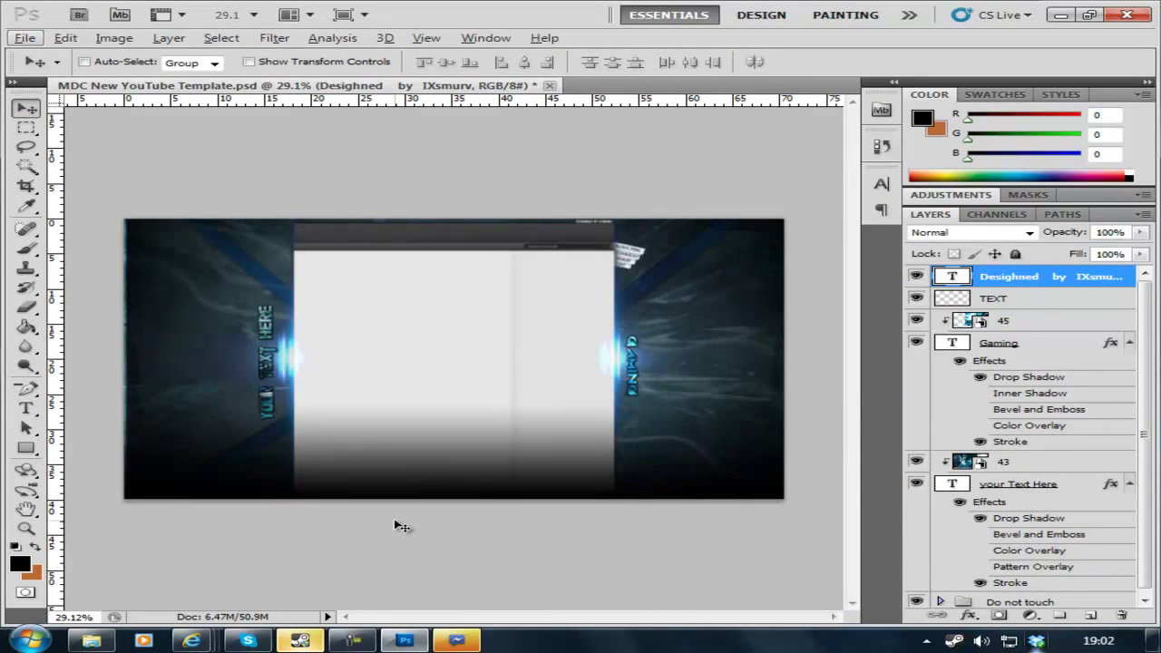
{"action": "scroll", "coordinate": [399, 524], "scroll_direction": "up", "scroll_amount": 1}
{"action": "scroll", "coordinate": [399, 525], "scroll_direction": "up", "scroll_amount": 1}
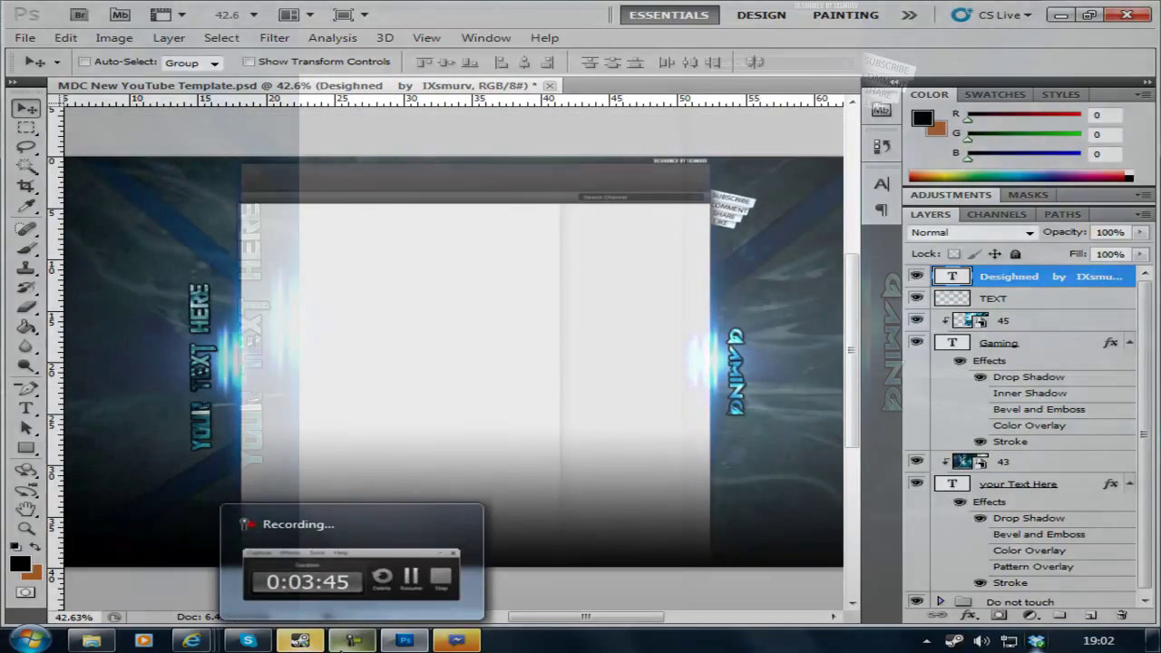